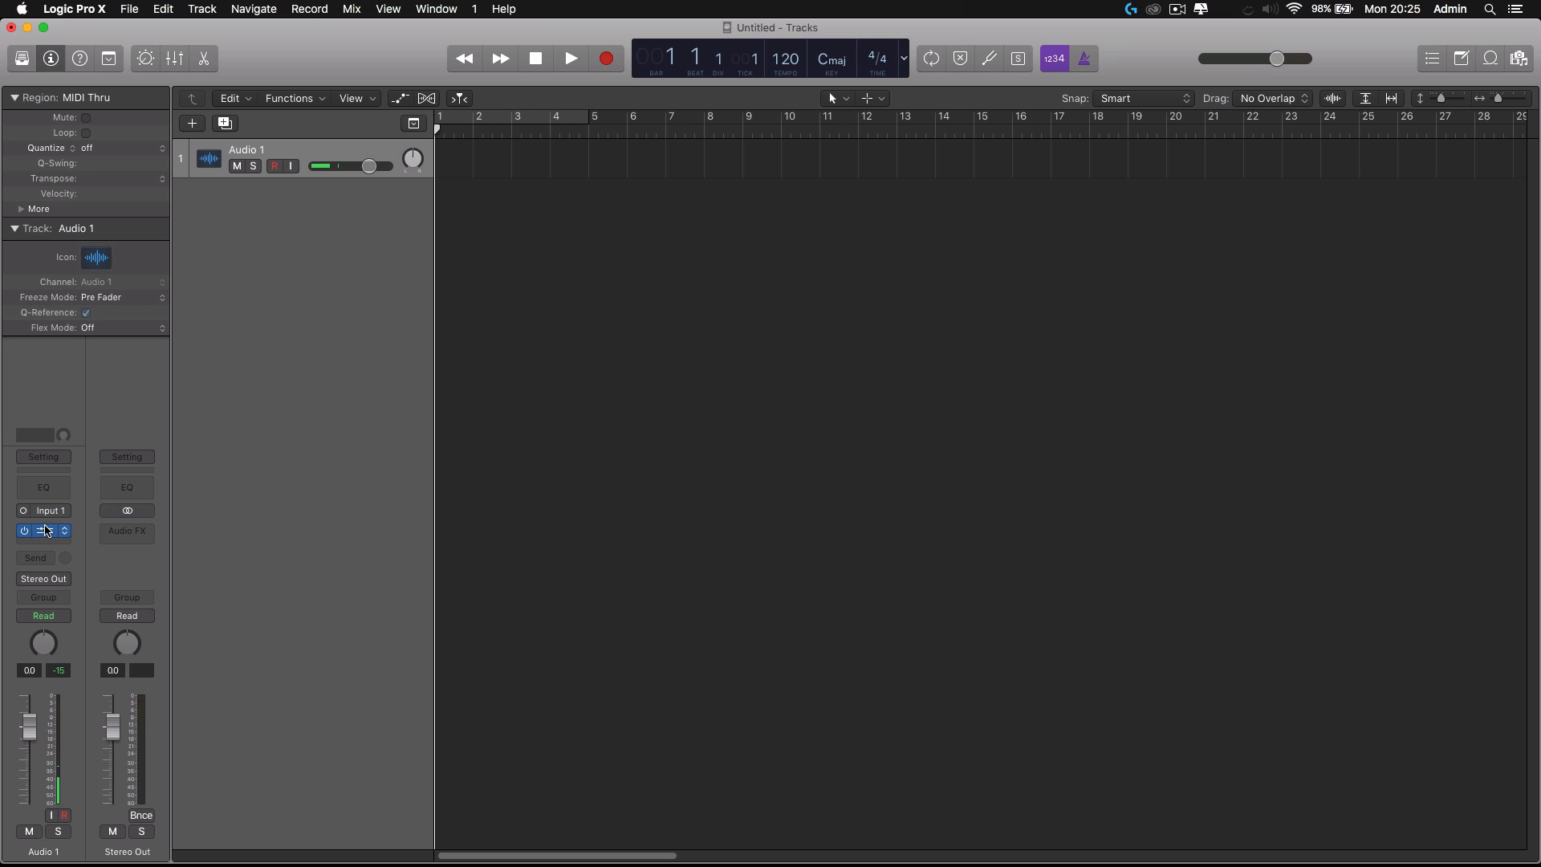
Step: Collapse the region inspector, open the Neutron plug-in on Audio 1, and dismiss its preset manager
click(15, 97)
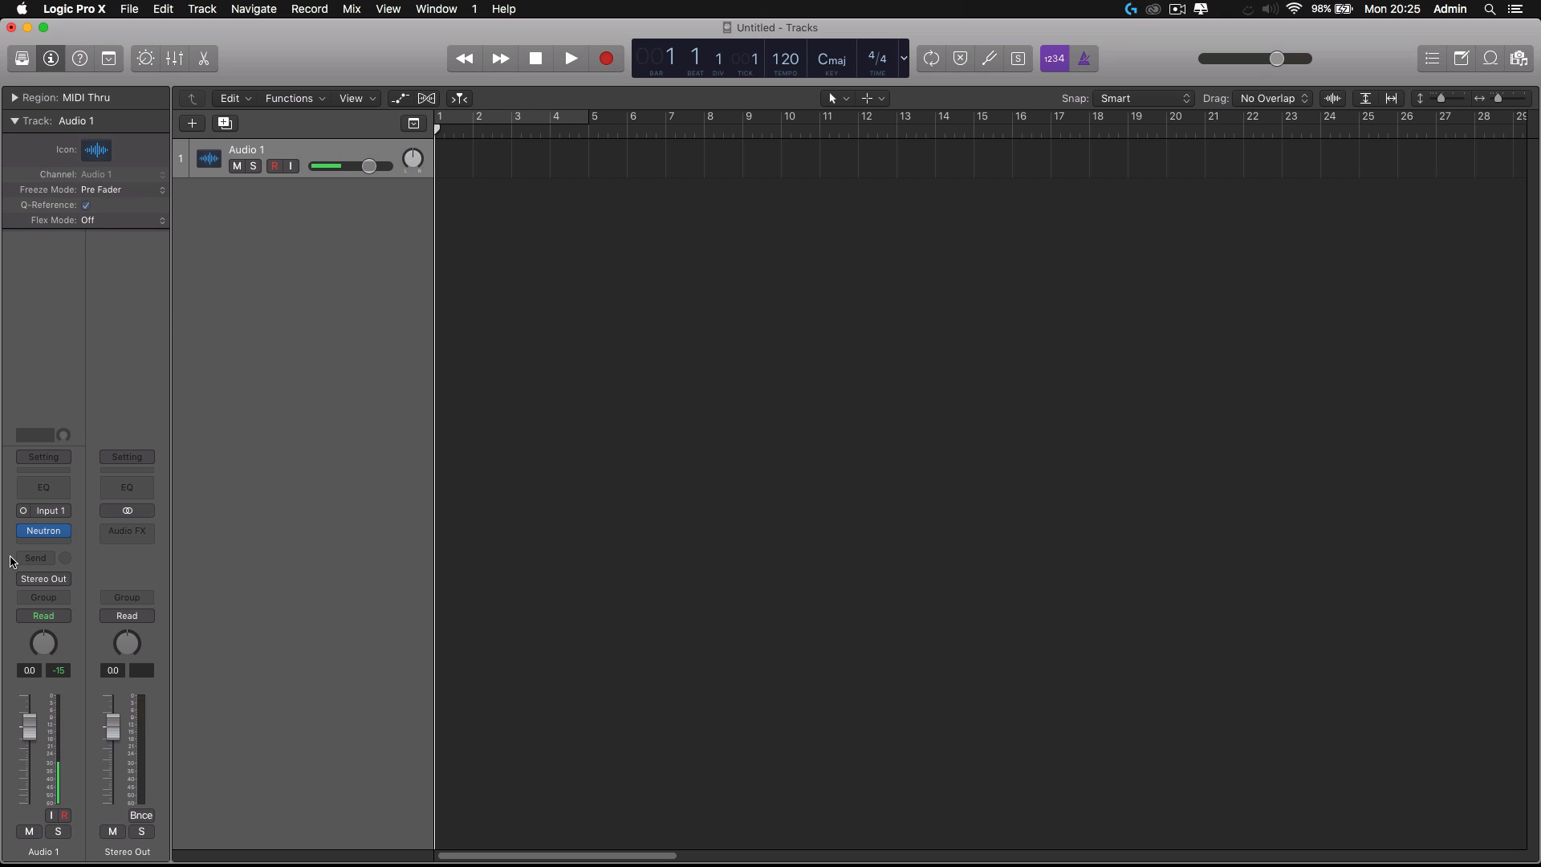
mouse_move(49, 535)
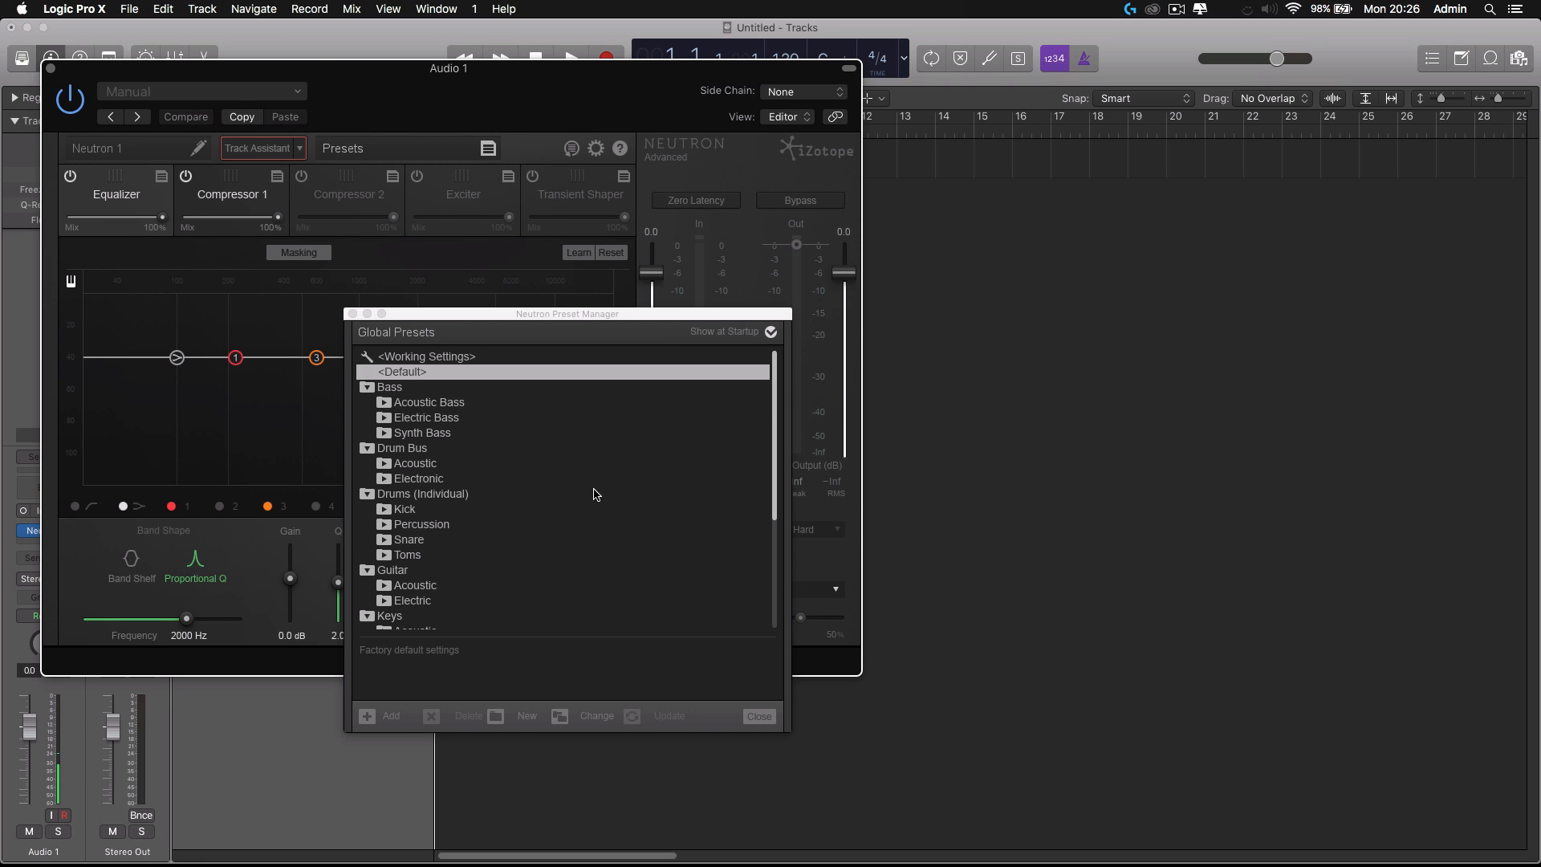
click(758, 715)
drag(495, 100, 694, 135)
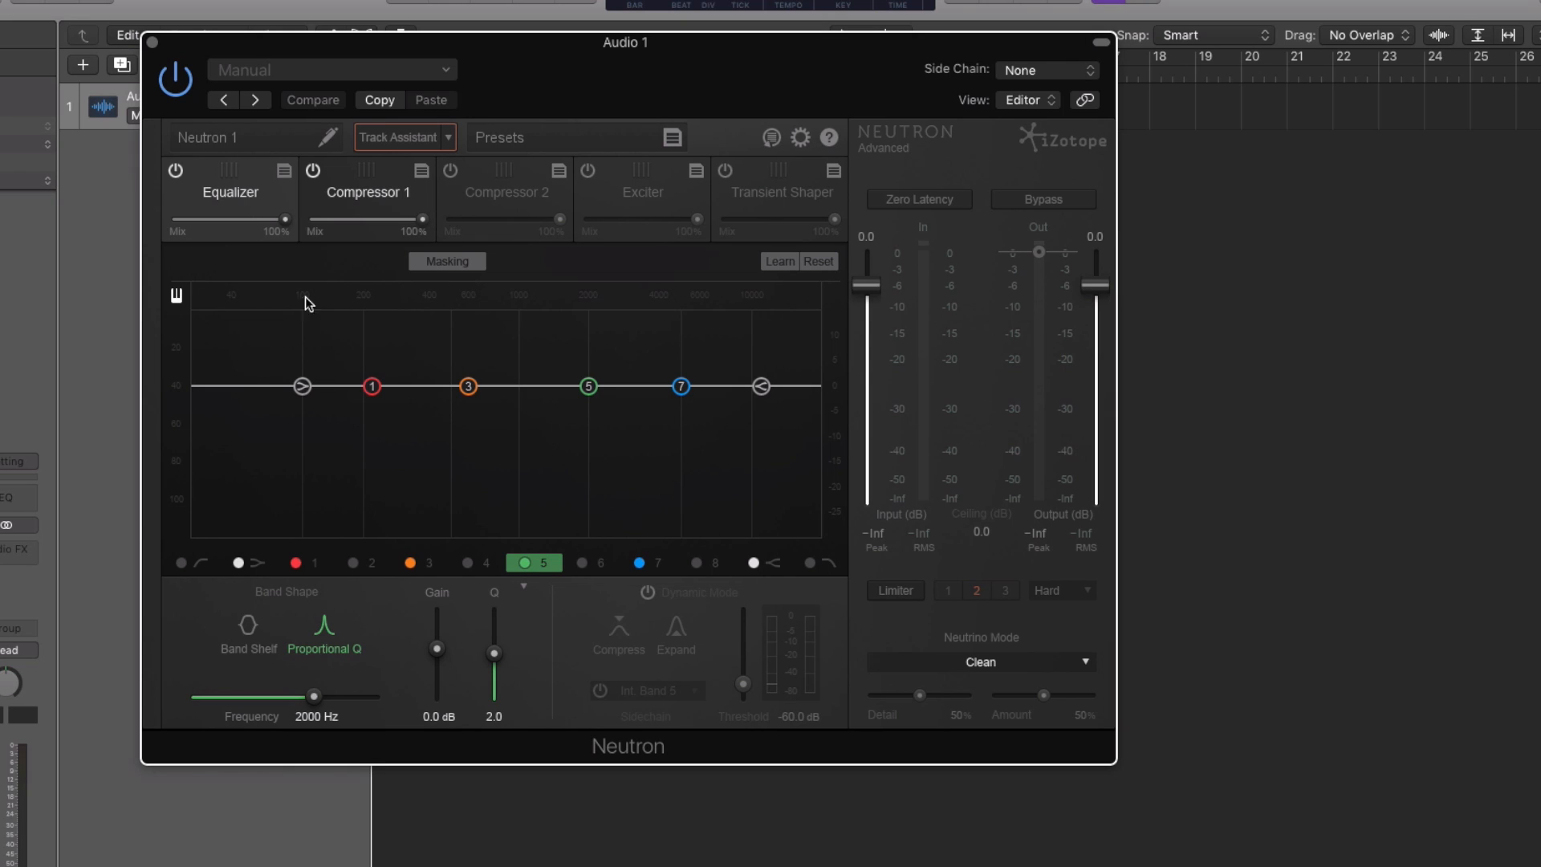
Step: Shape the equalizer by cutting the low shelf, dipping band 3, boosting band 5 and setting band 7 to about -3.8 dB at 5087 Hz; close Neutron
drag(302, 387, 305, 450)
drag(474, 391, 480, 411)
drag(588, 386, 597, 359)
drag(680, 386, 683, 405)
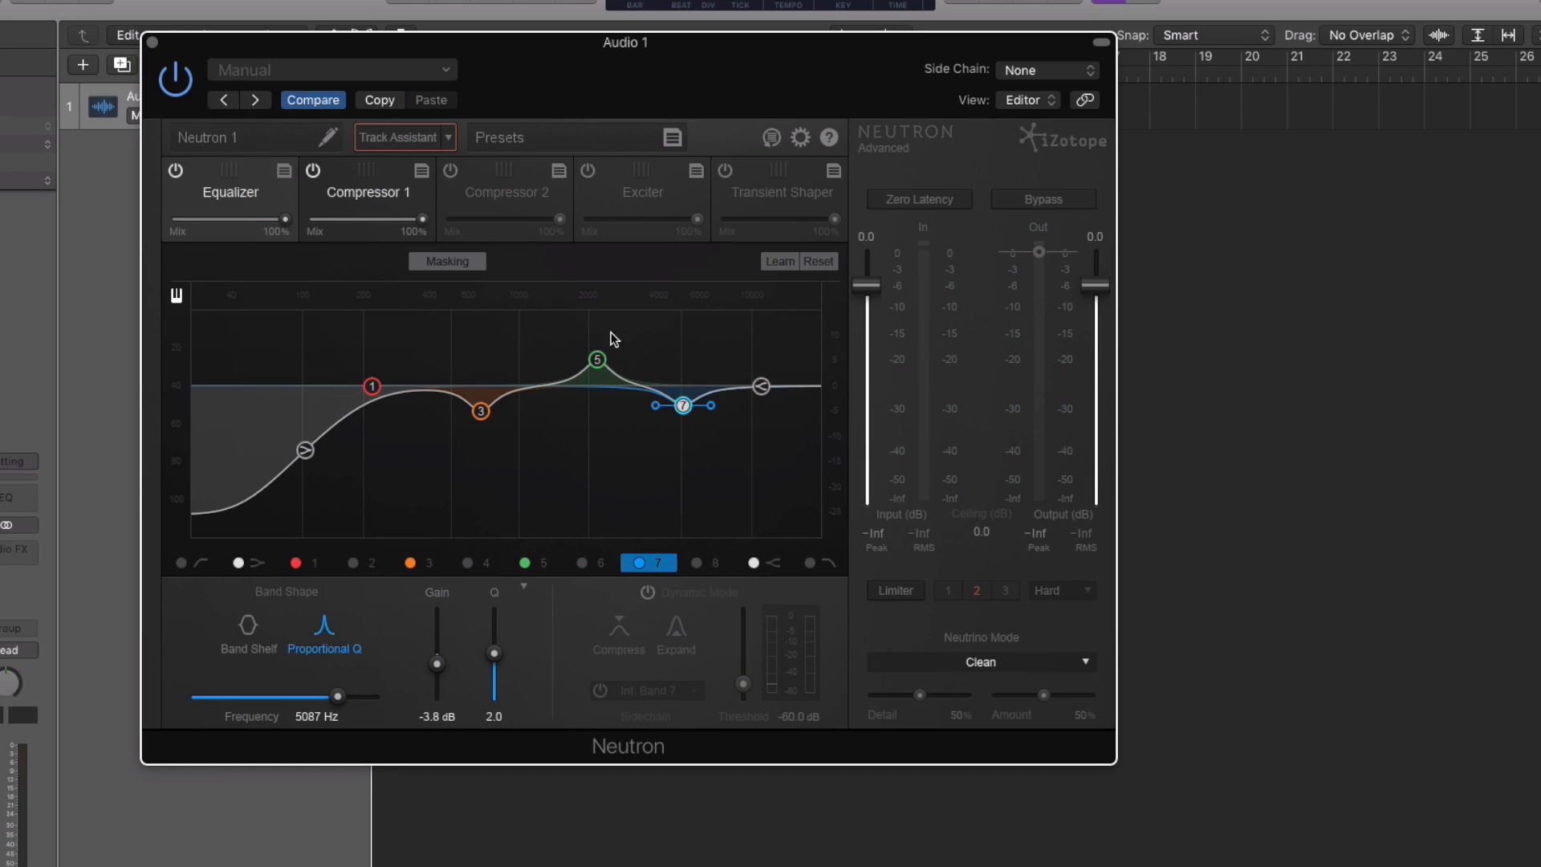
click(334, 84)
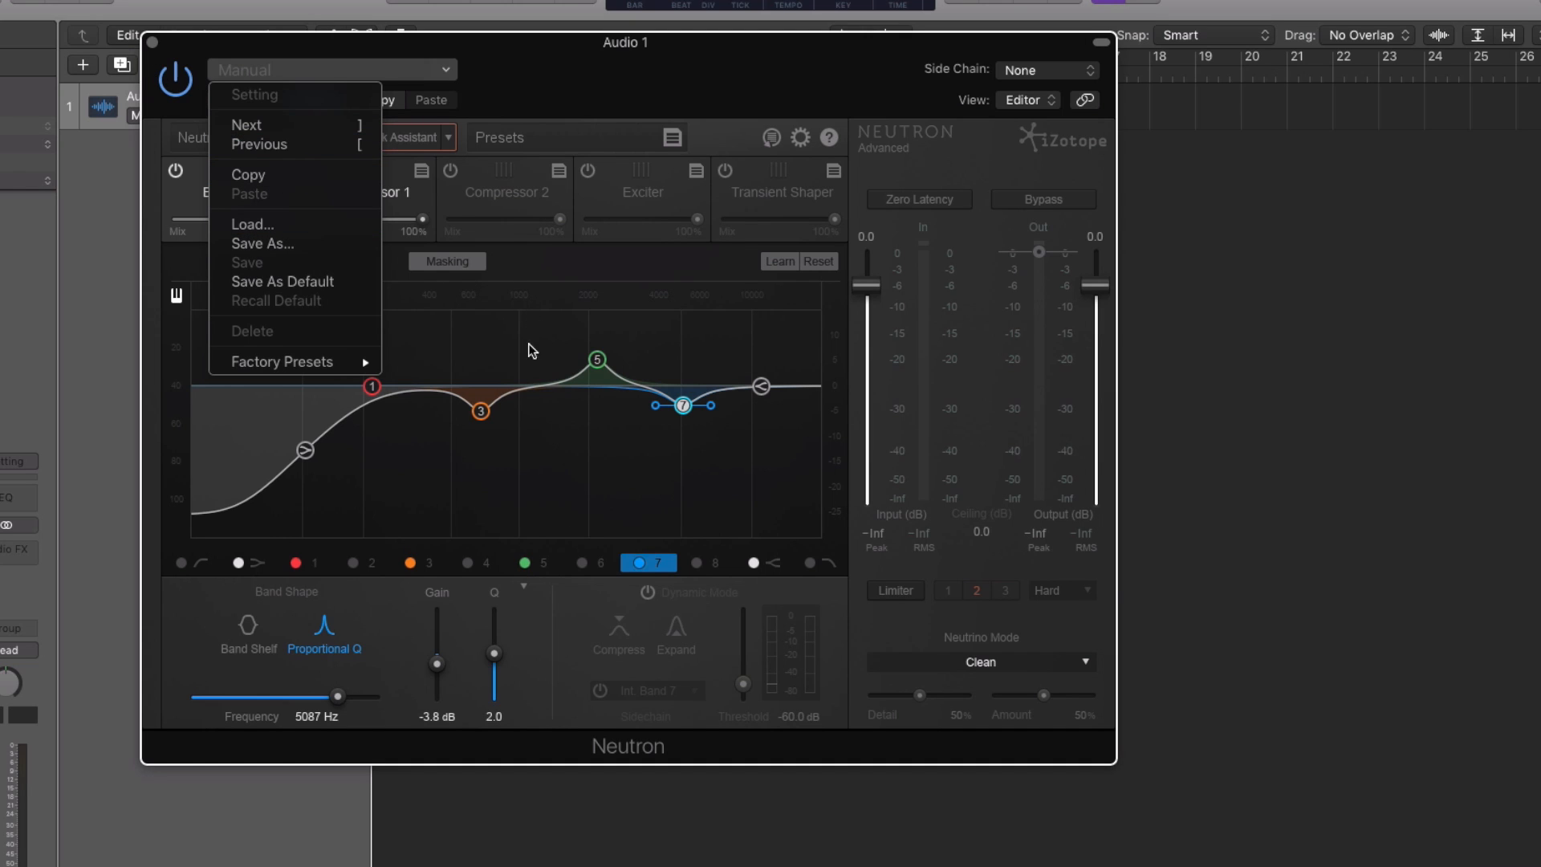
click(565, 78)
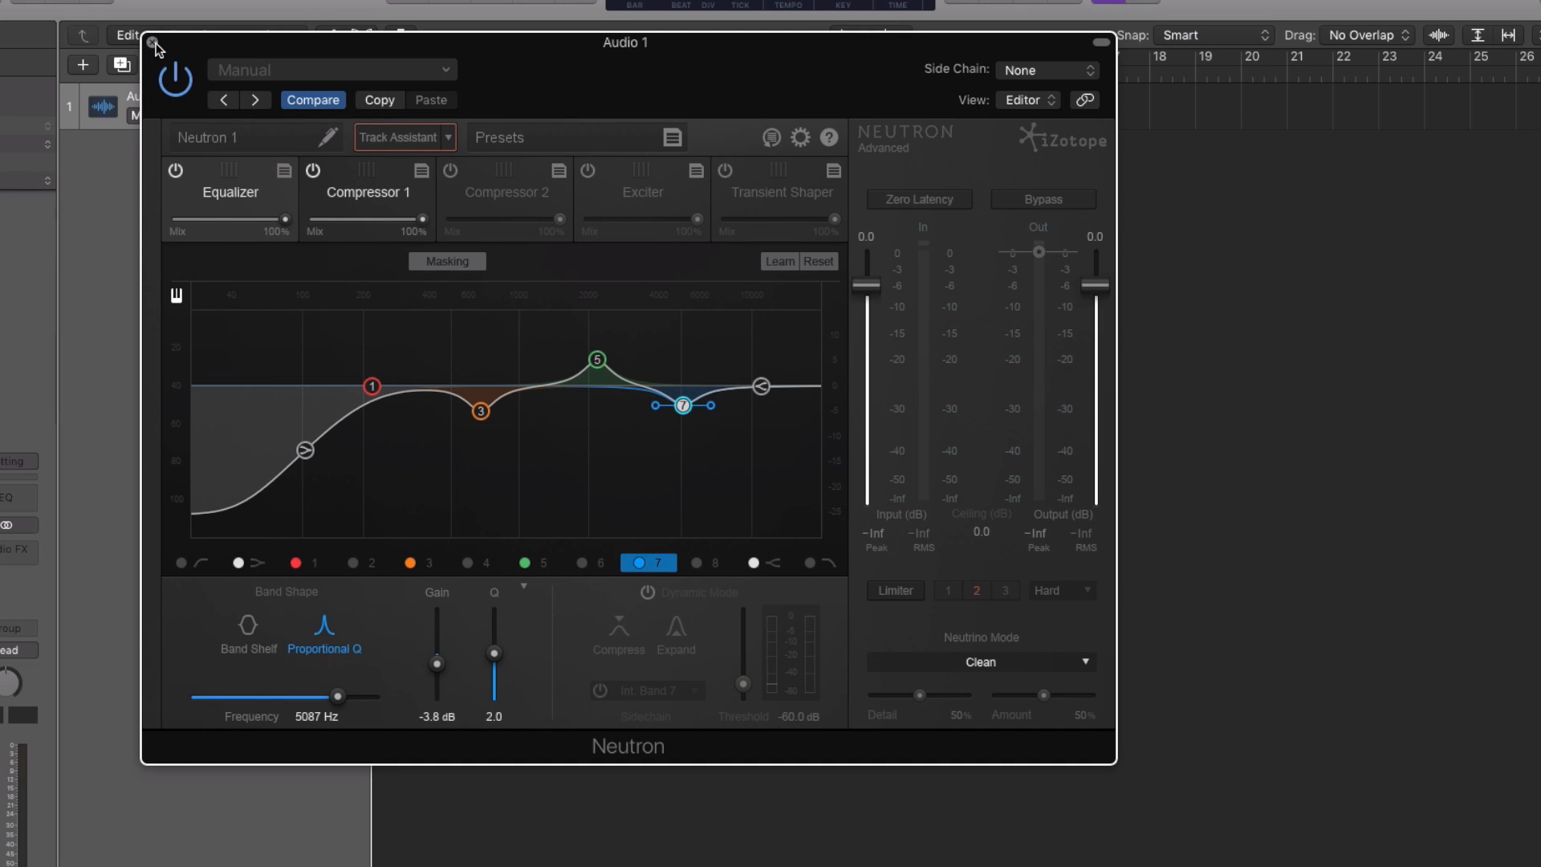
click(152, 41)
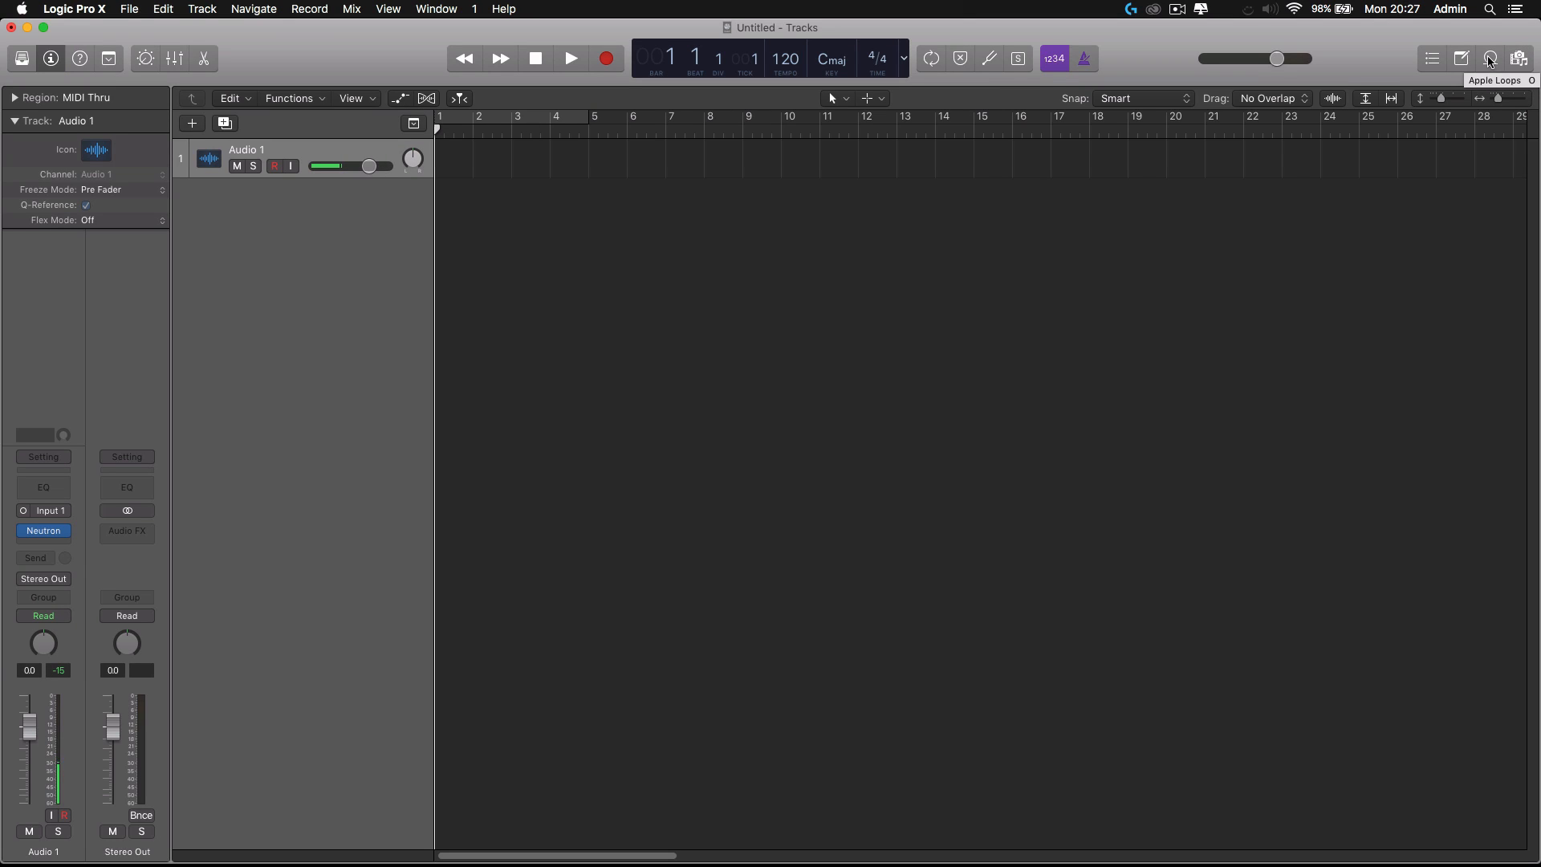
Step: Filter the Apple Loops to Guitars, lower the preview volume and audition the Acoustic Picking 04 loop
click(1489, 59)
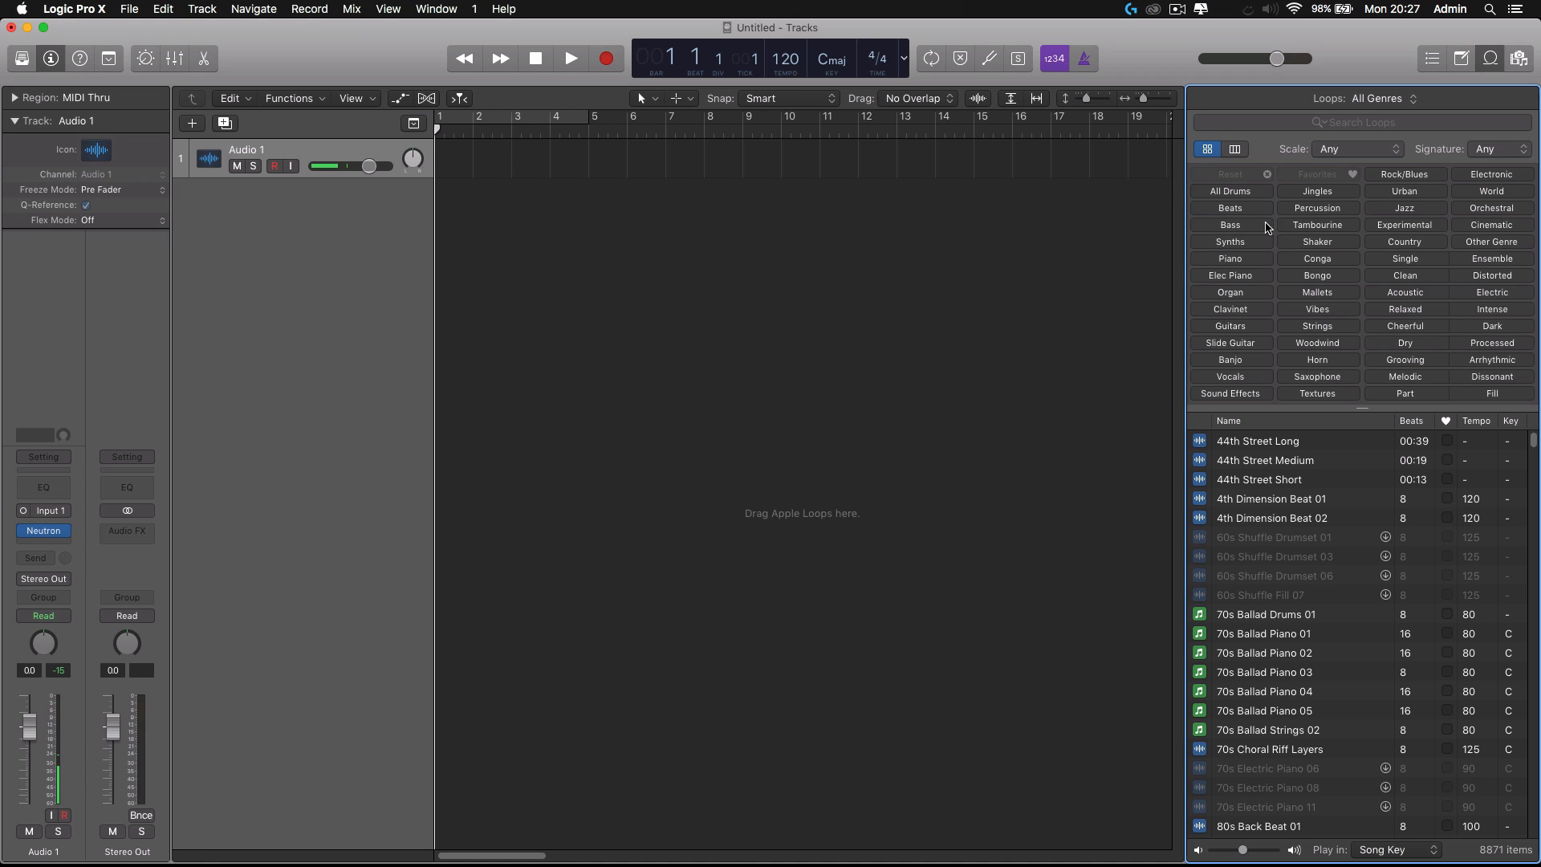
click(1241, 259)
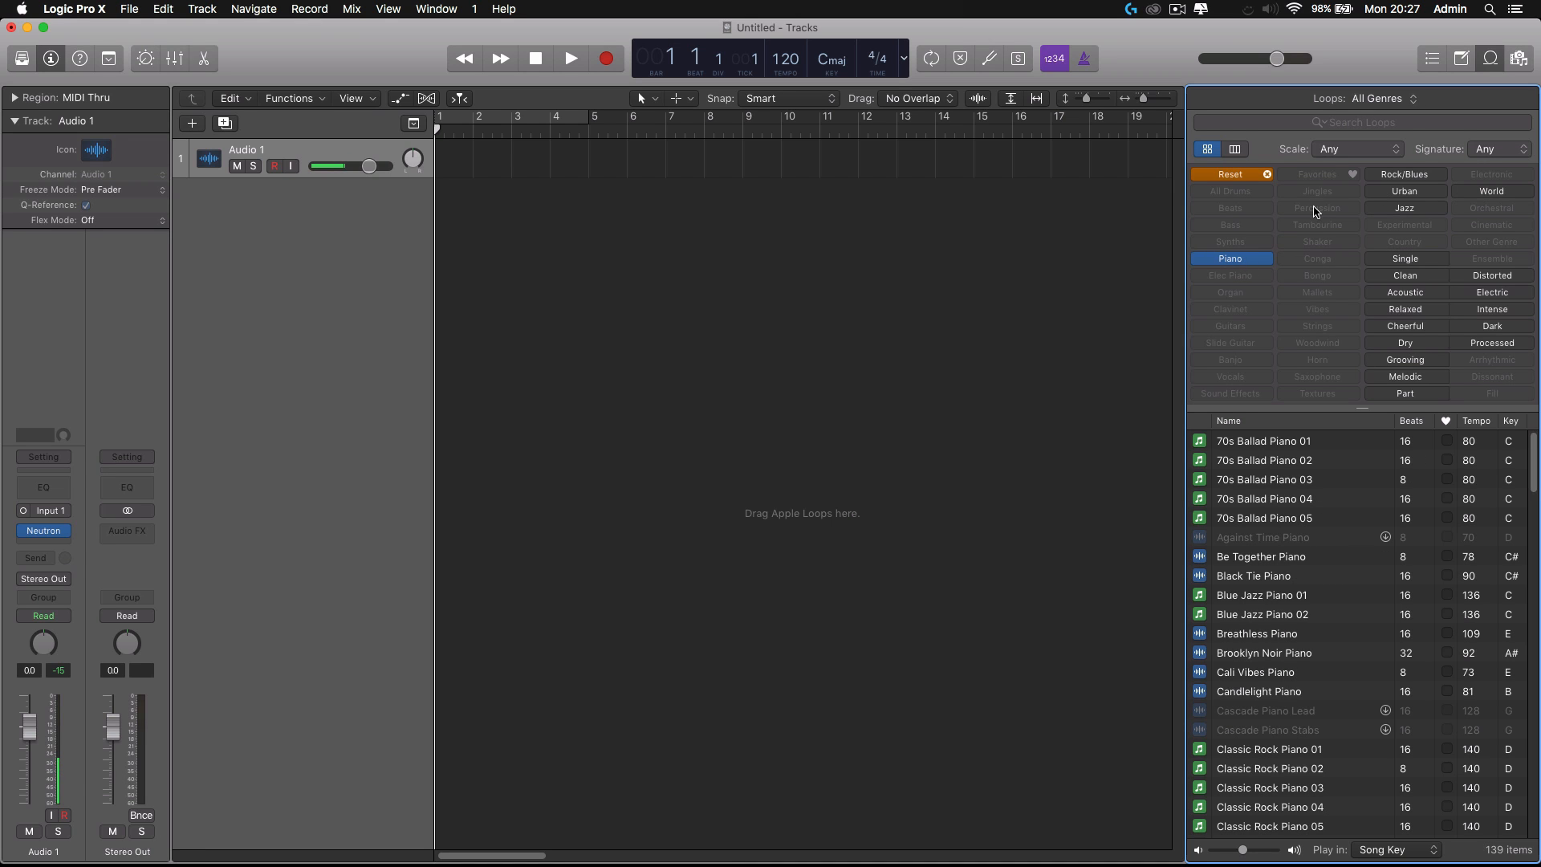
click(1267, 175)
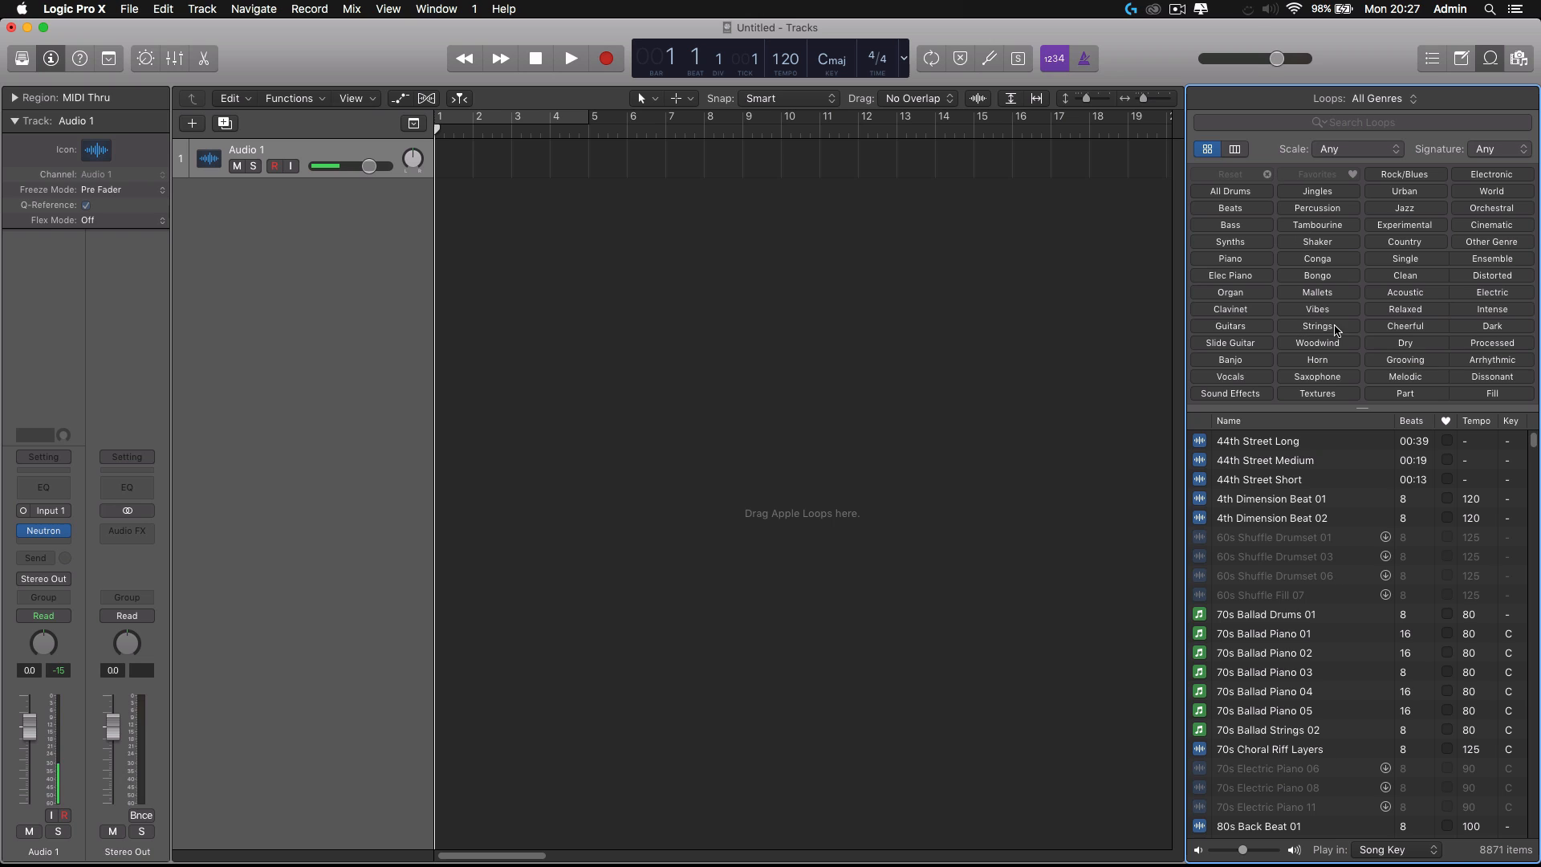
click(1250, 329)
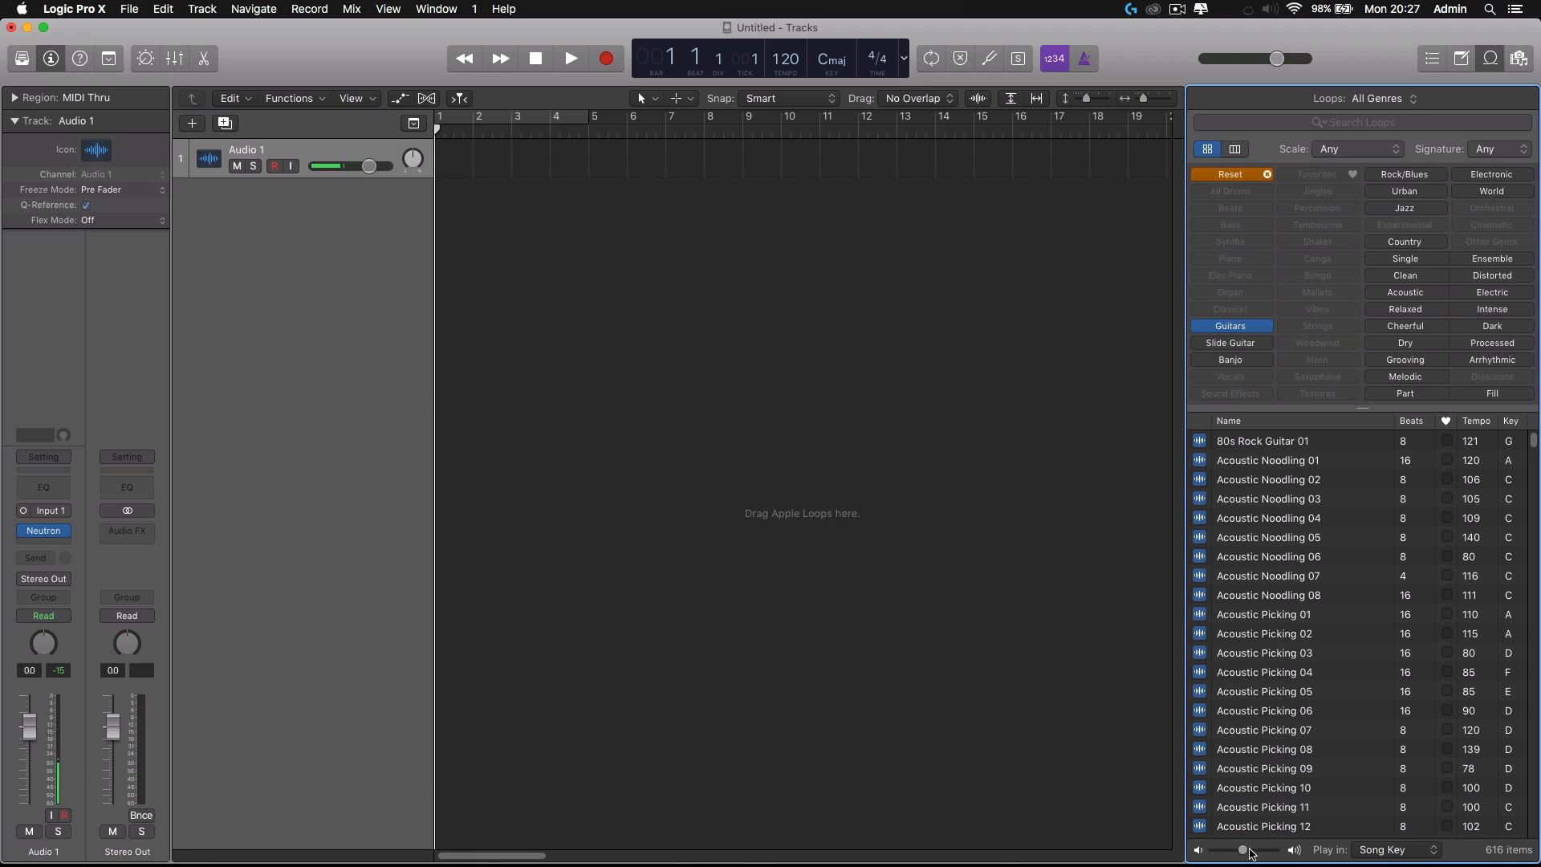
drag(1243, 850, 1229, 853)
click(1265, 673)
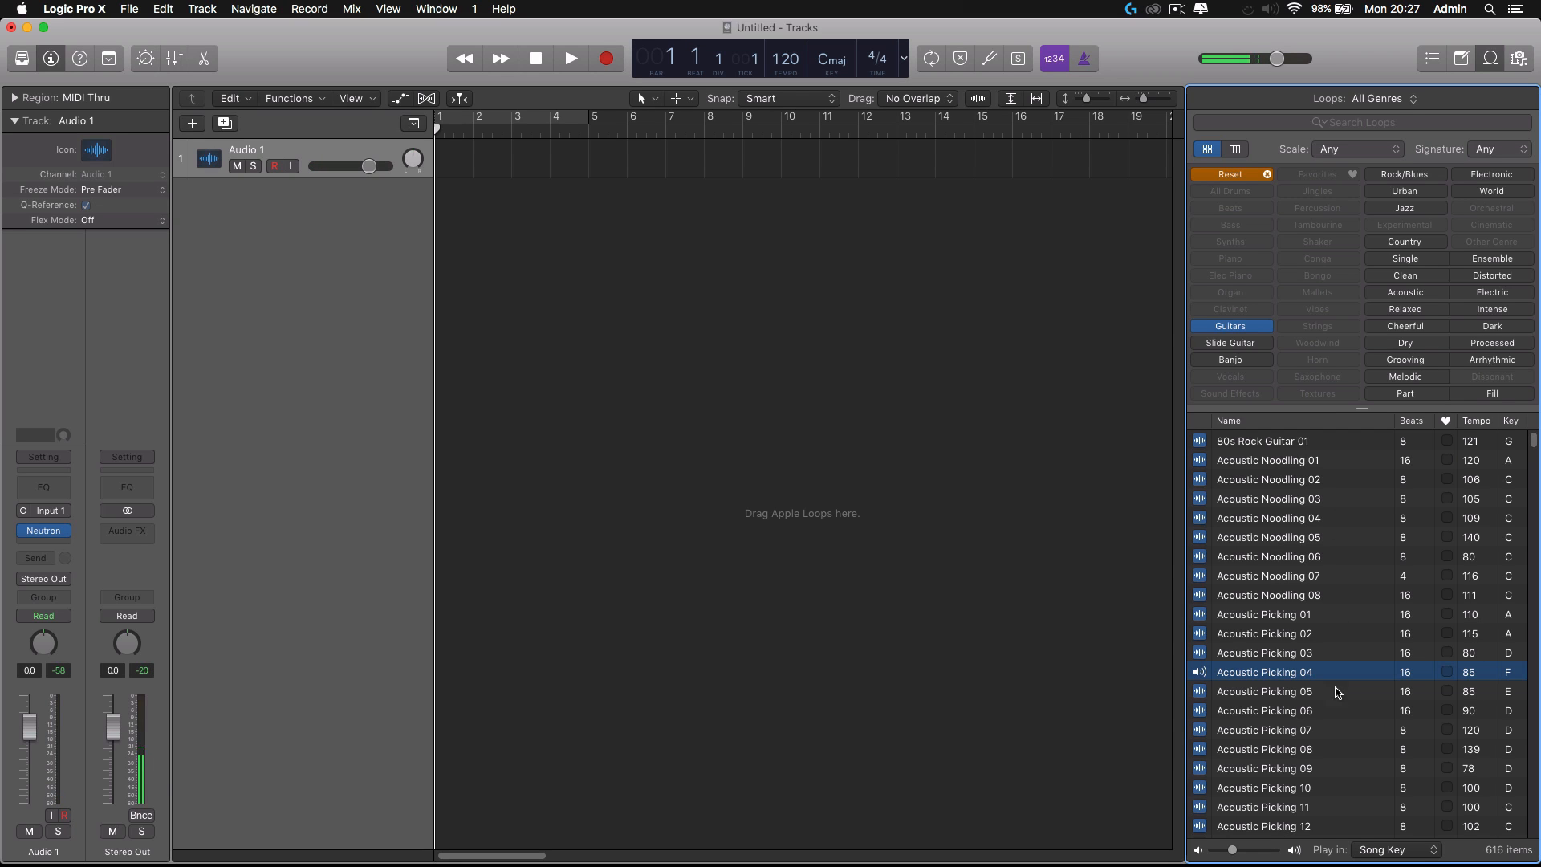
Step: Place the Acoustic Picking 04 loop at bar 1 of track 1, adopting its tempo, and close the loop browser
drag(1285, 683, 444, 172)
click(920, 300)
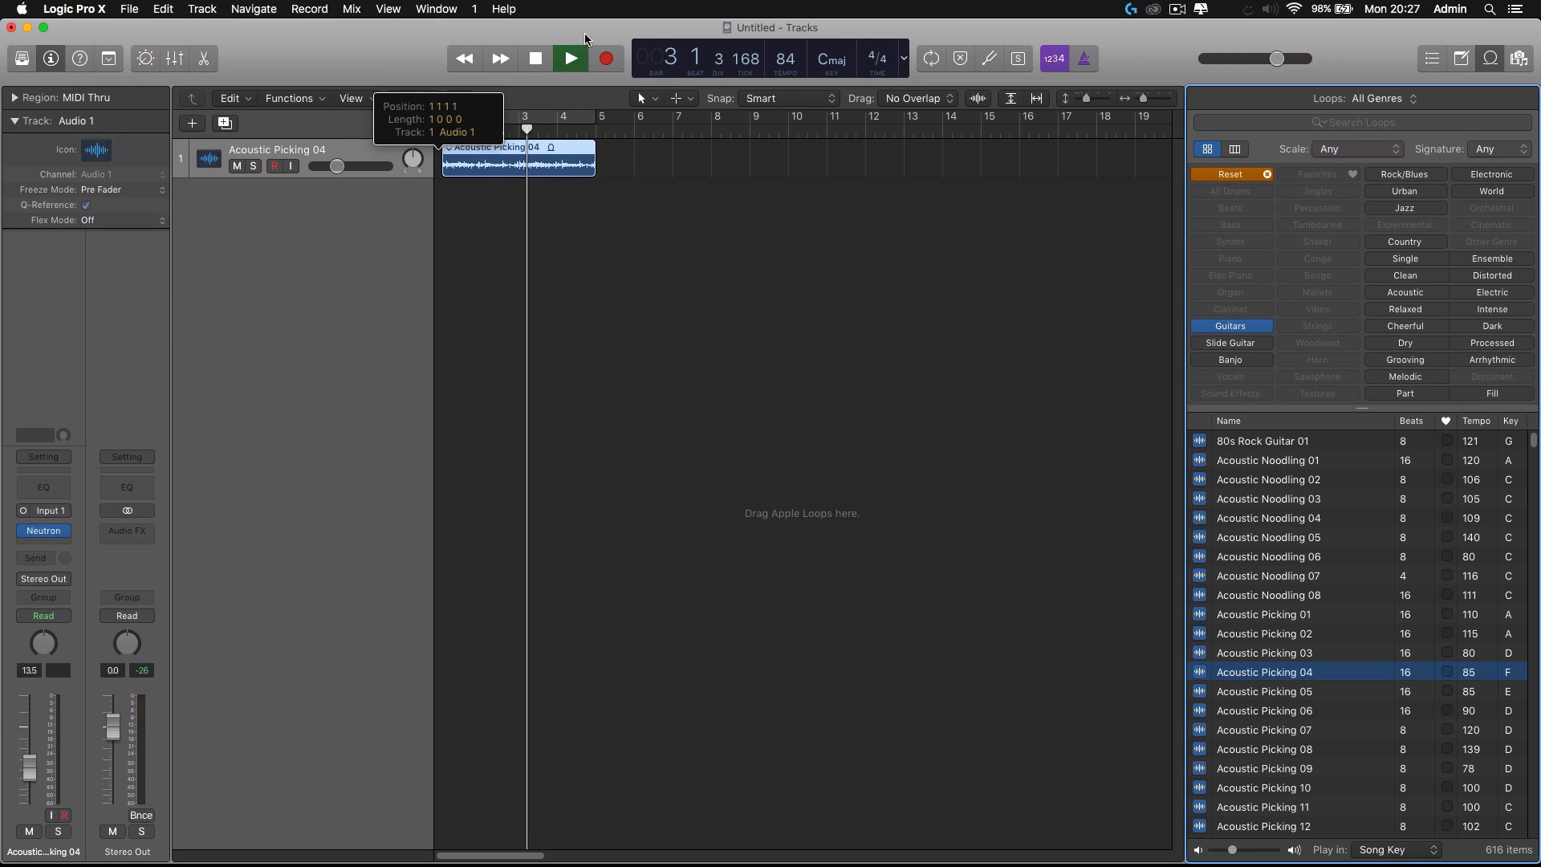
click(532, 60)
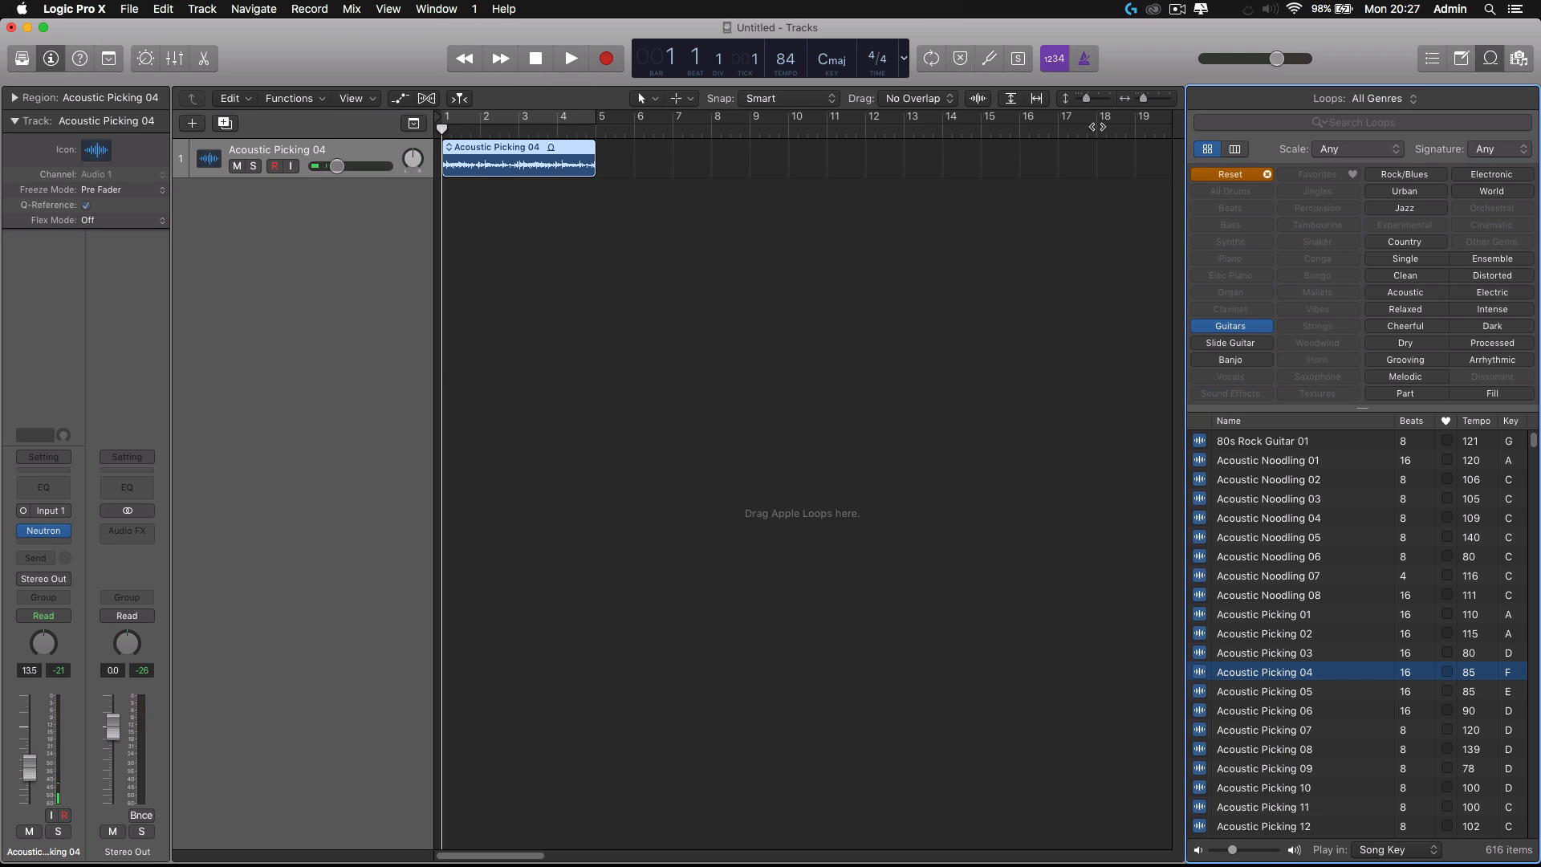
click(1490, 60)
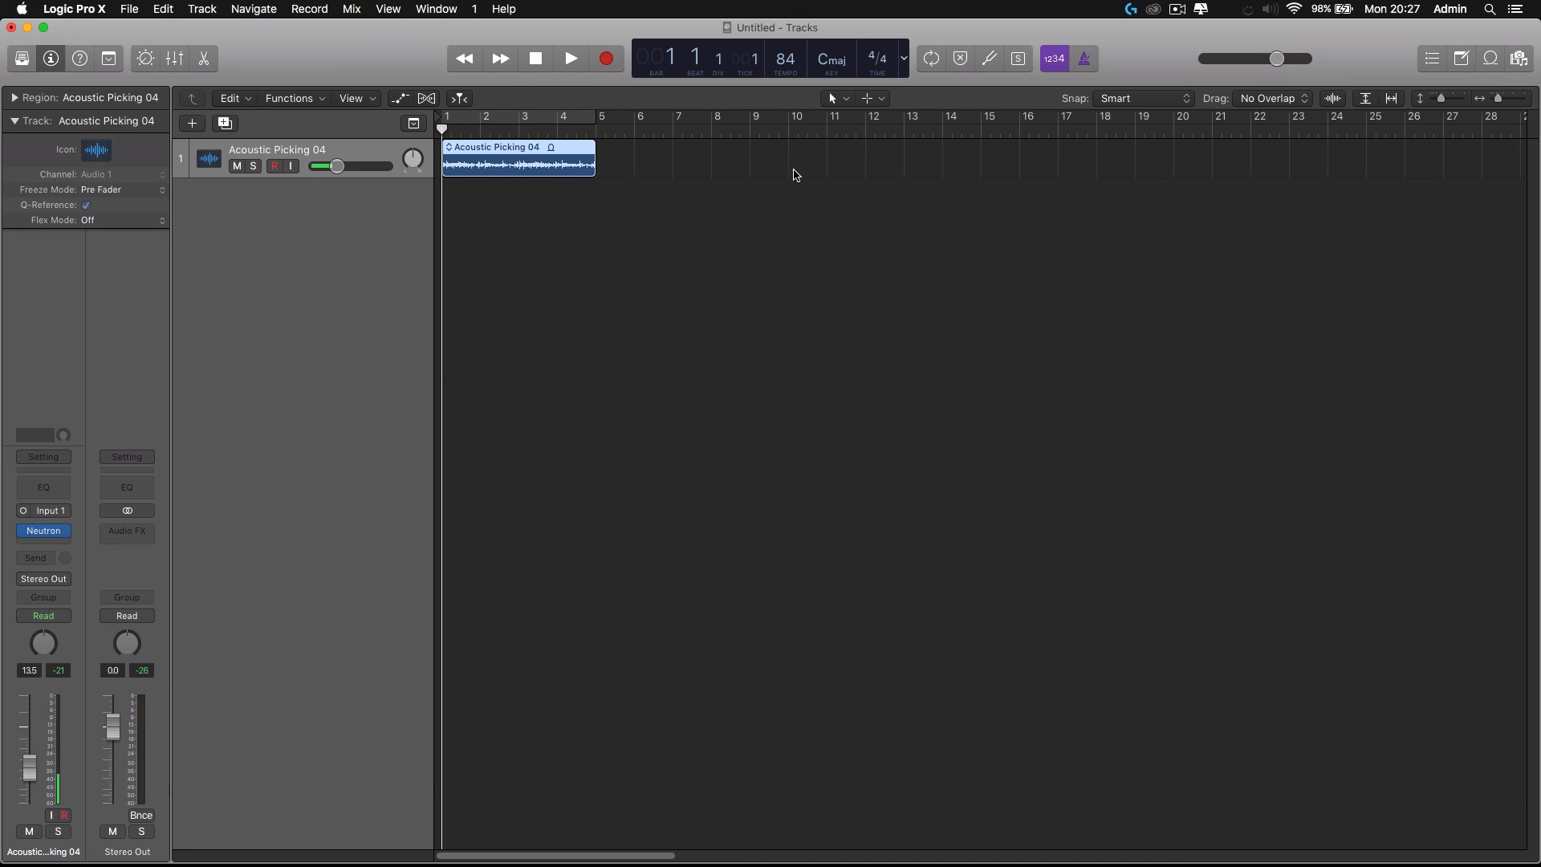
Step: Turn on cycling over the guitar region from bar 1 to 5 and reopen Neutron without its preset manager
click(530, 122)
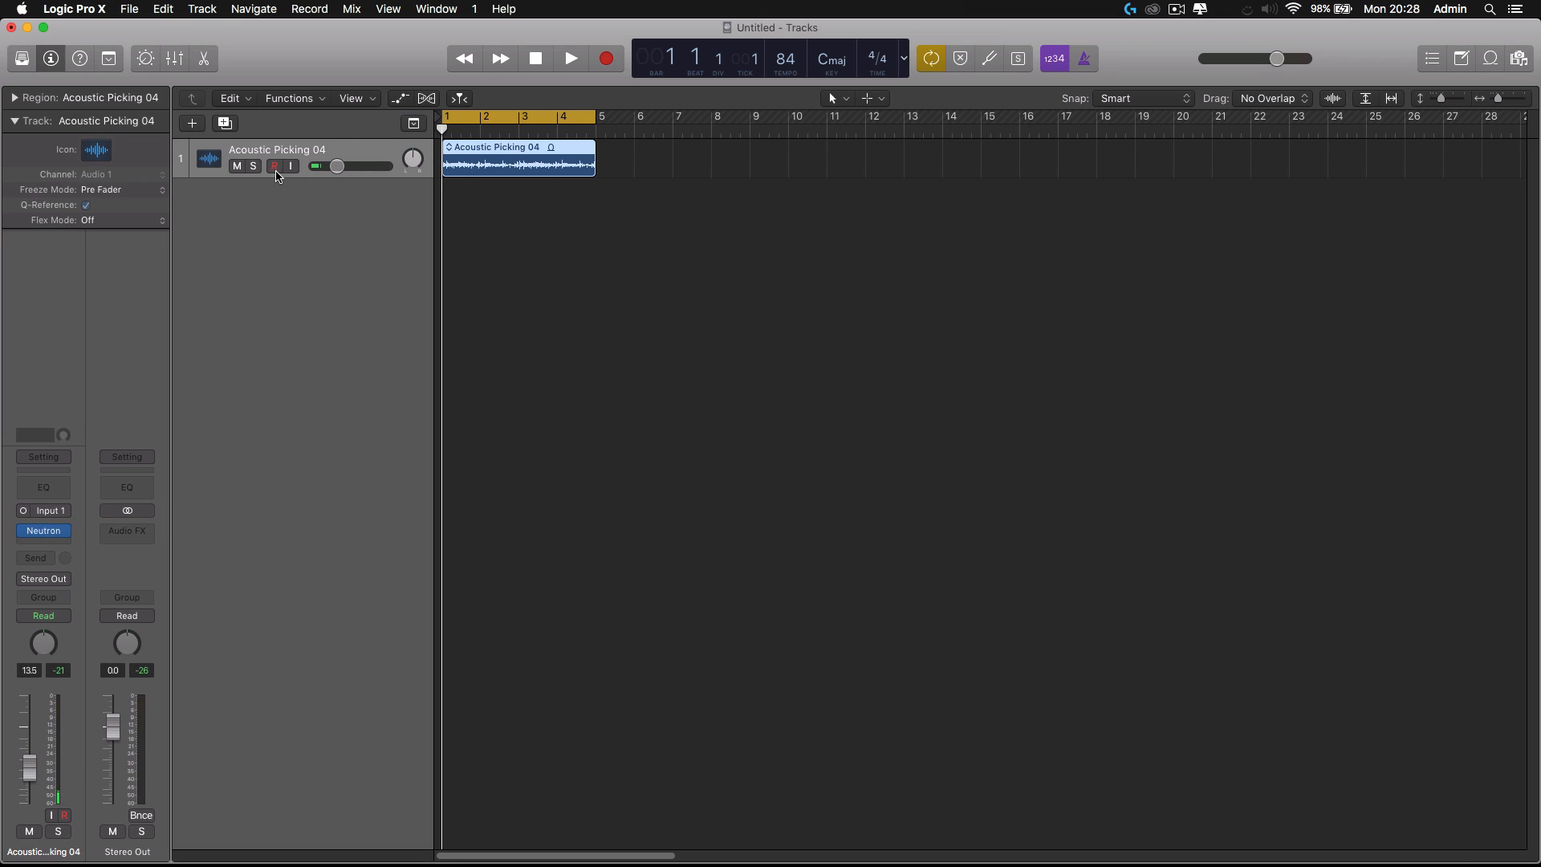
click(54, 533)
click(761, 717)
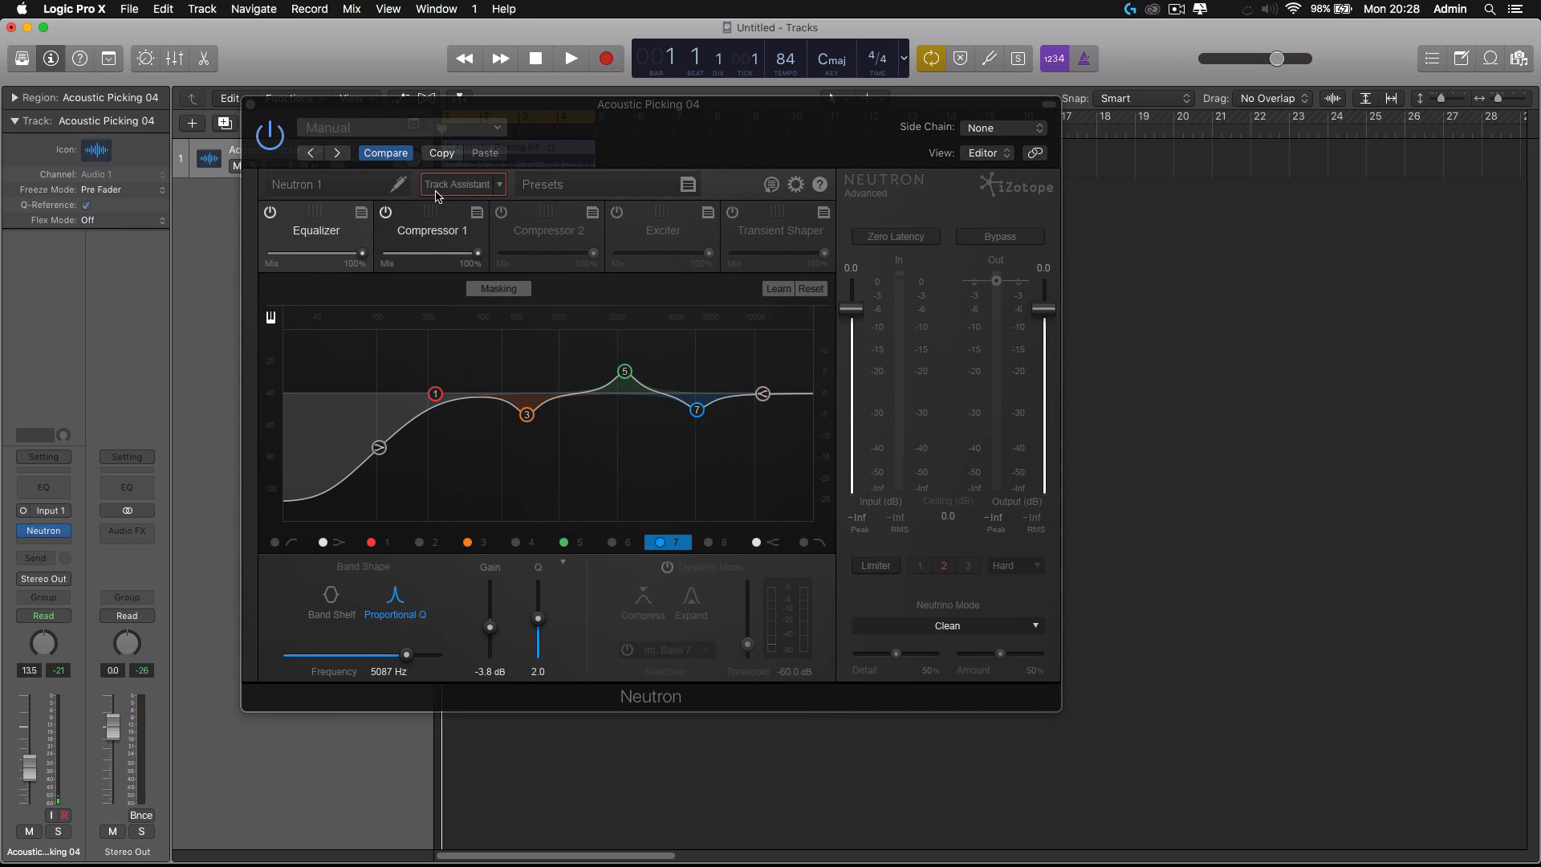
Step: Run Neutron's Track Assistant while the guitar loop plays, and stop playback once the analysis is done
click(501, 189)
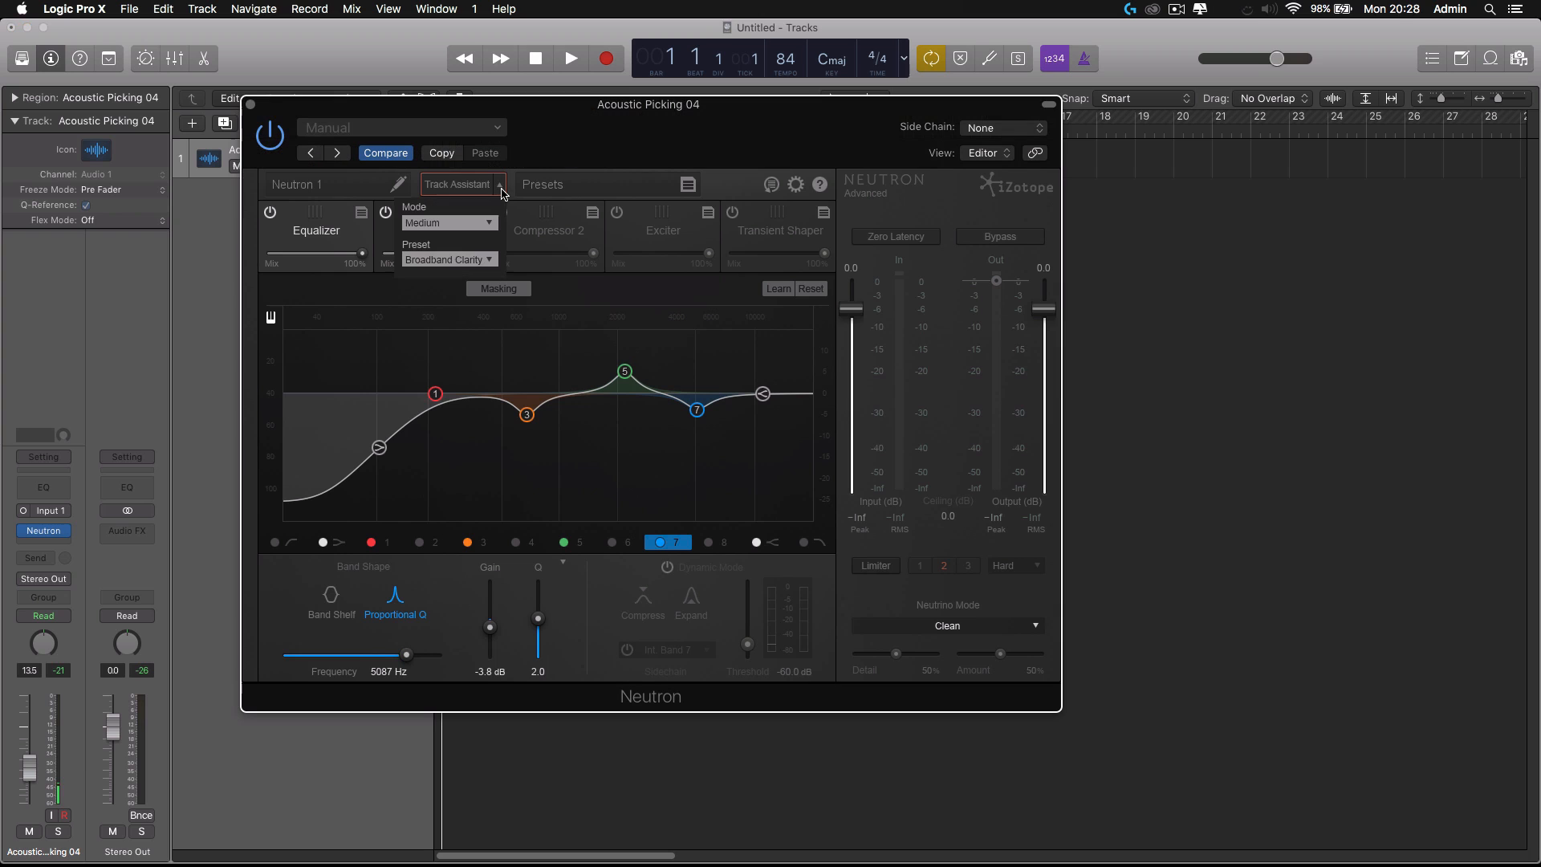
click(503, 190)
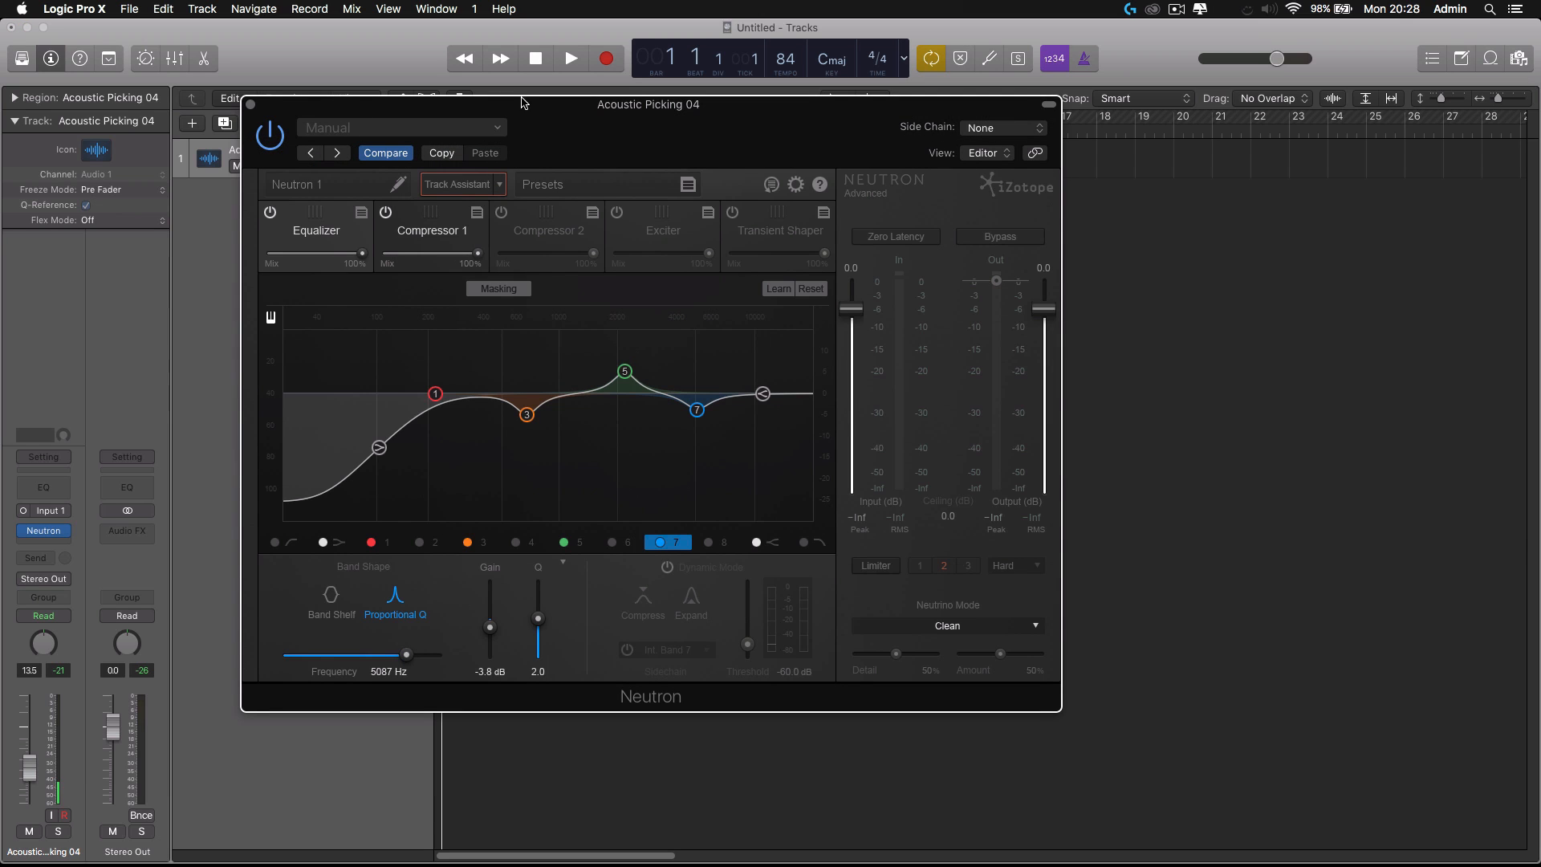
drag(540, 121, 658, 162)
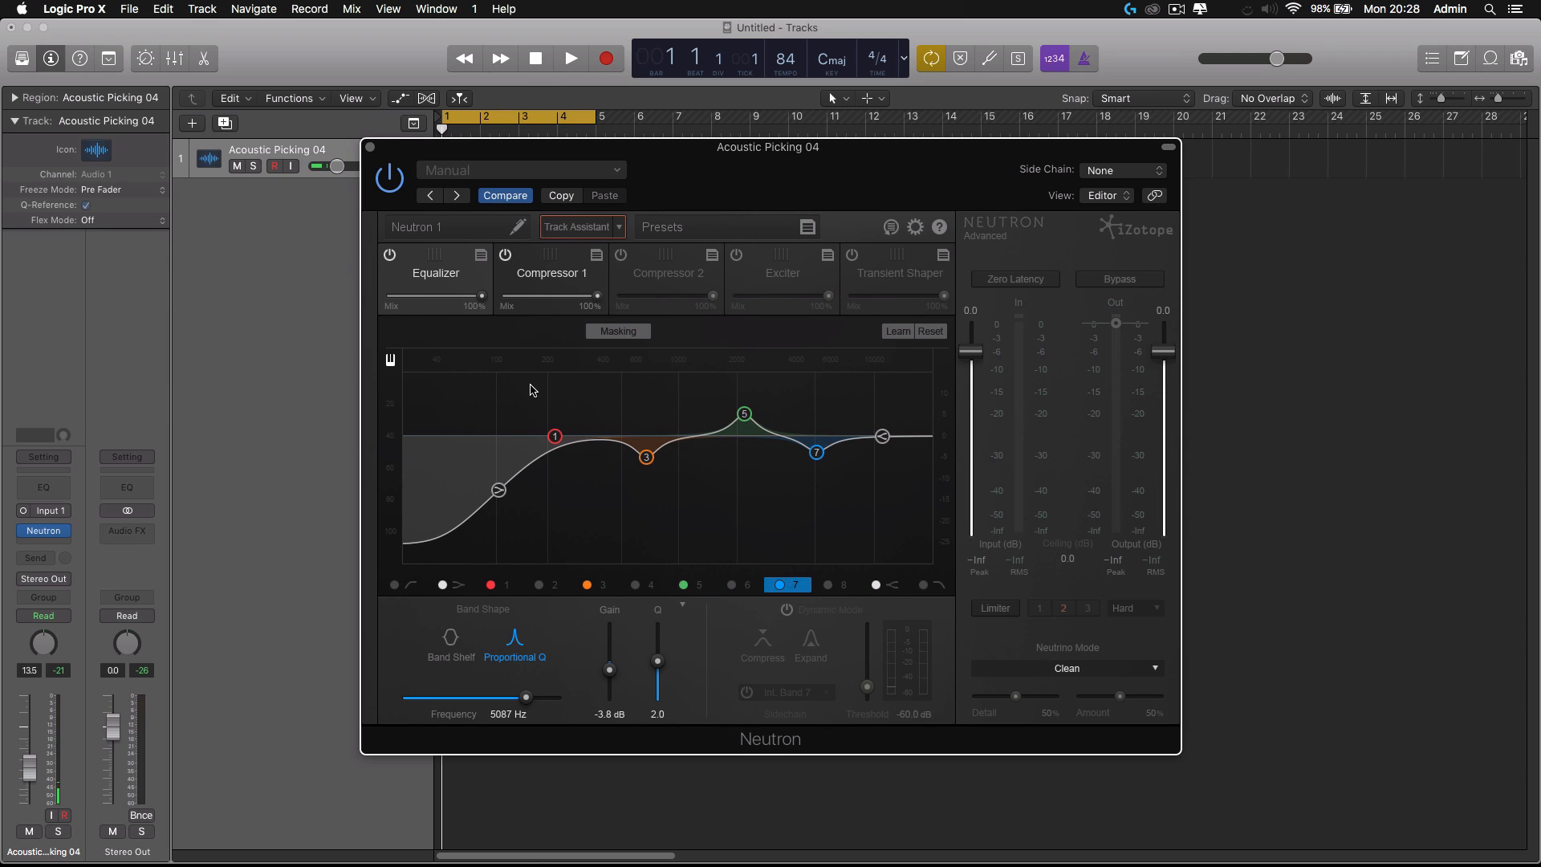
key(space)
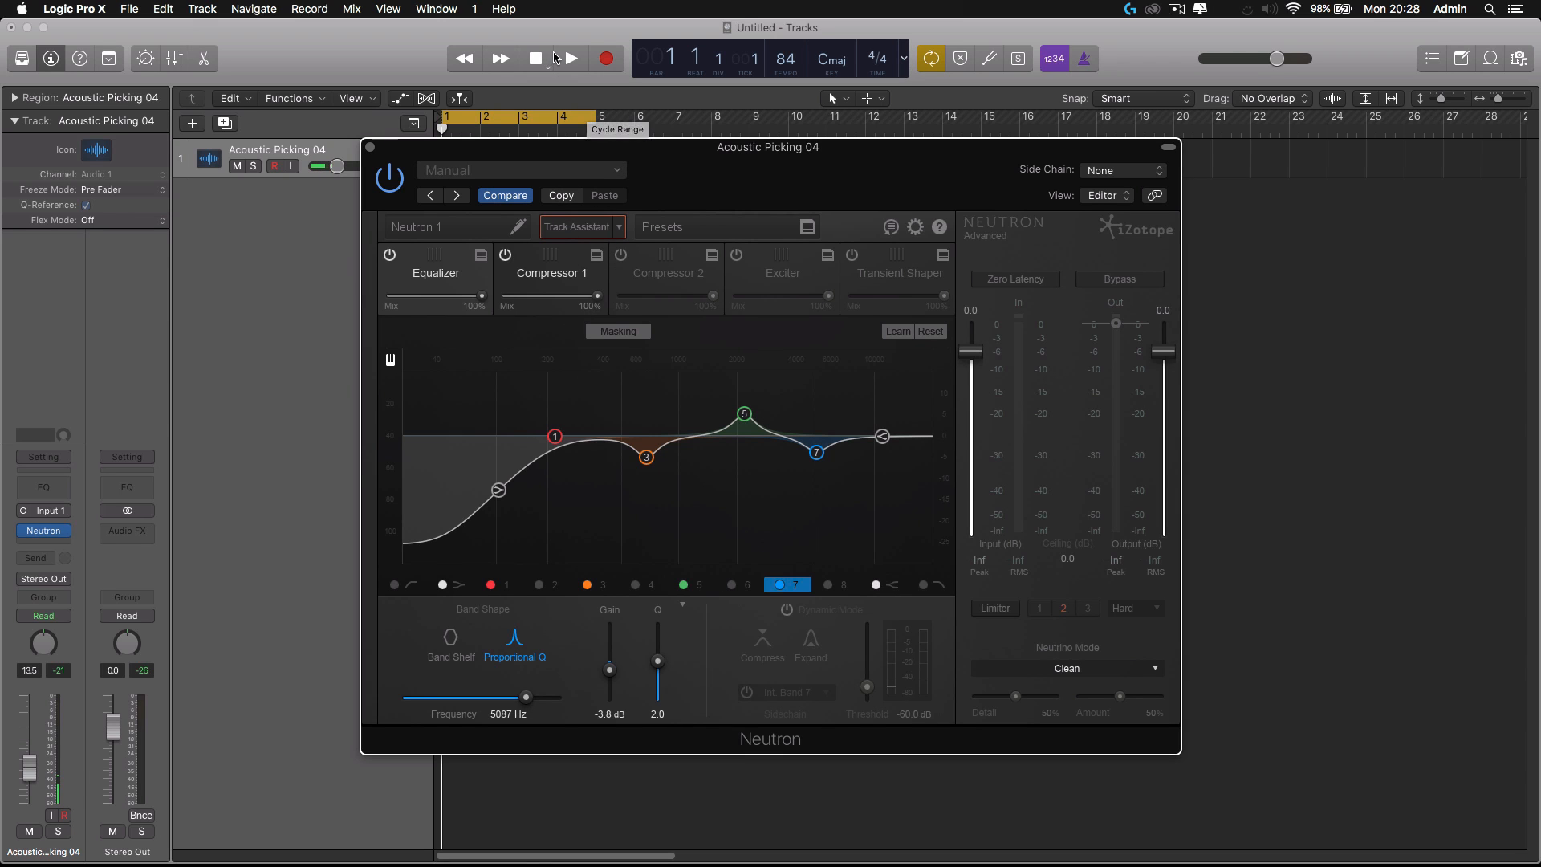
click(582, 234)
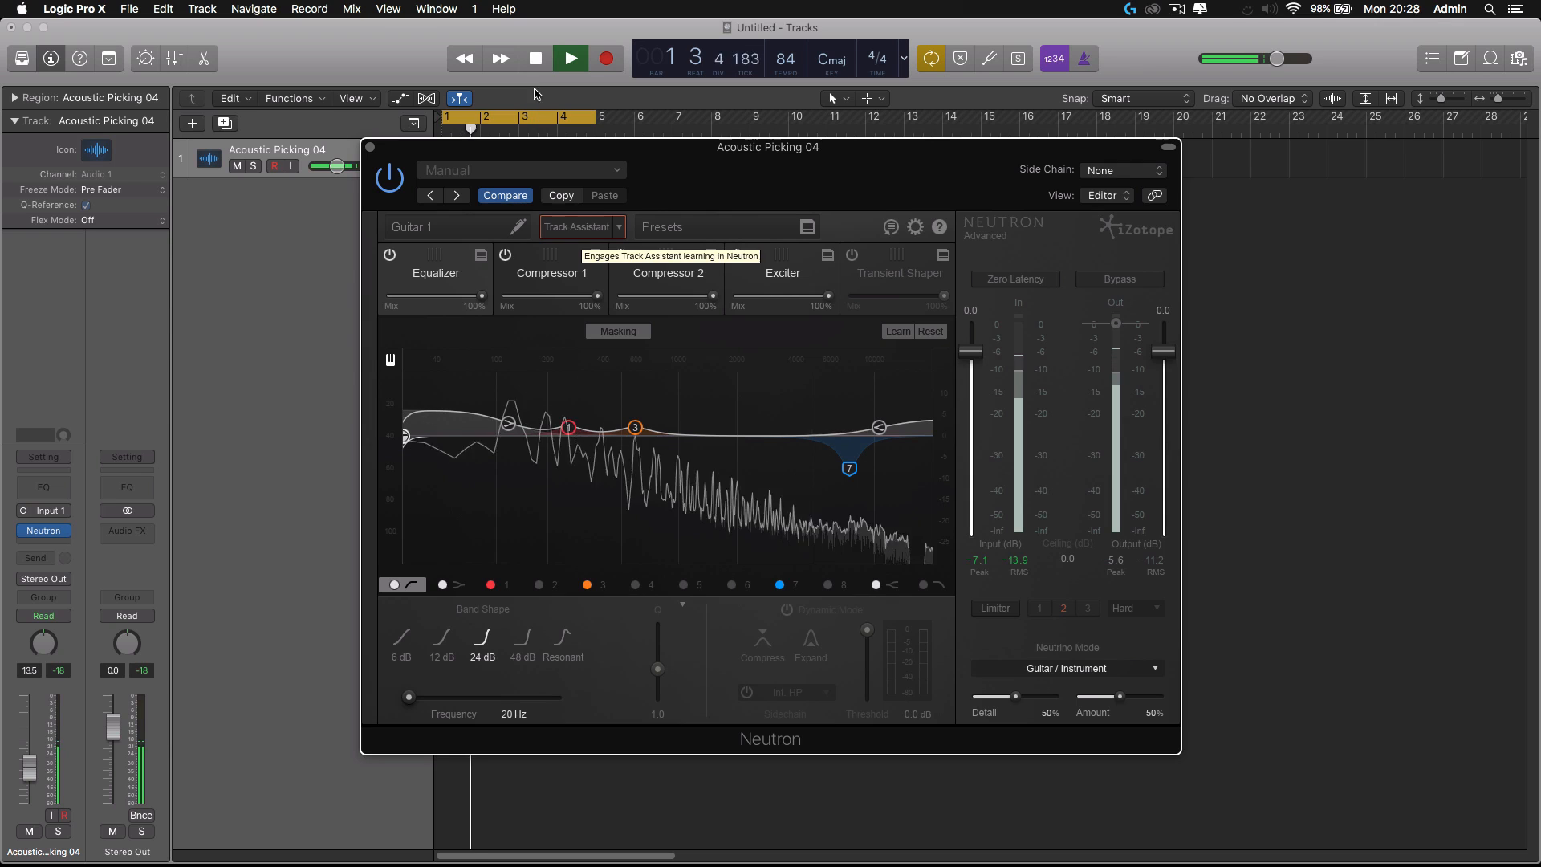
click(538, 61)
click(538, 61)
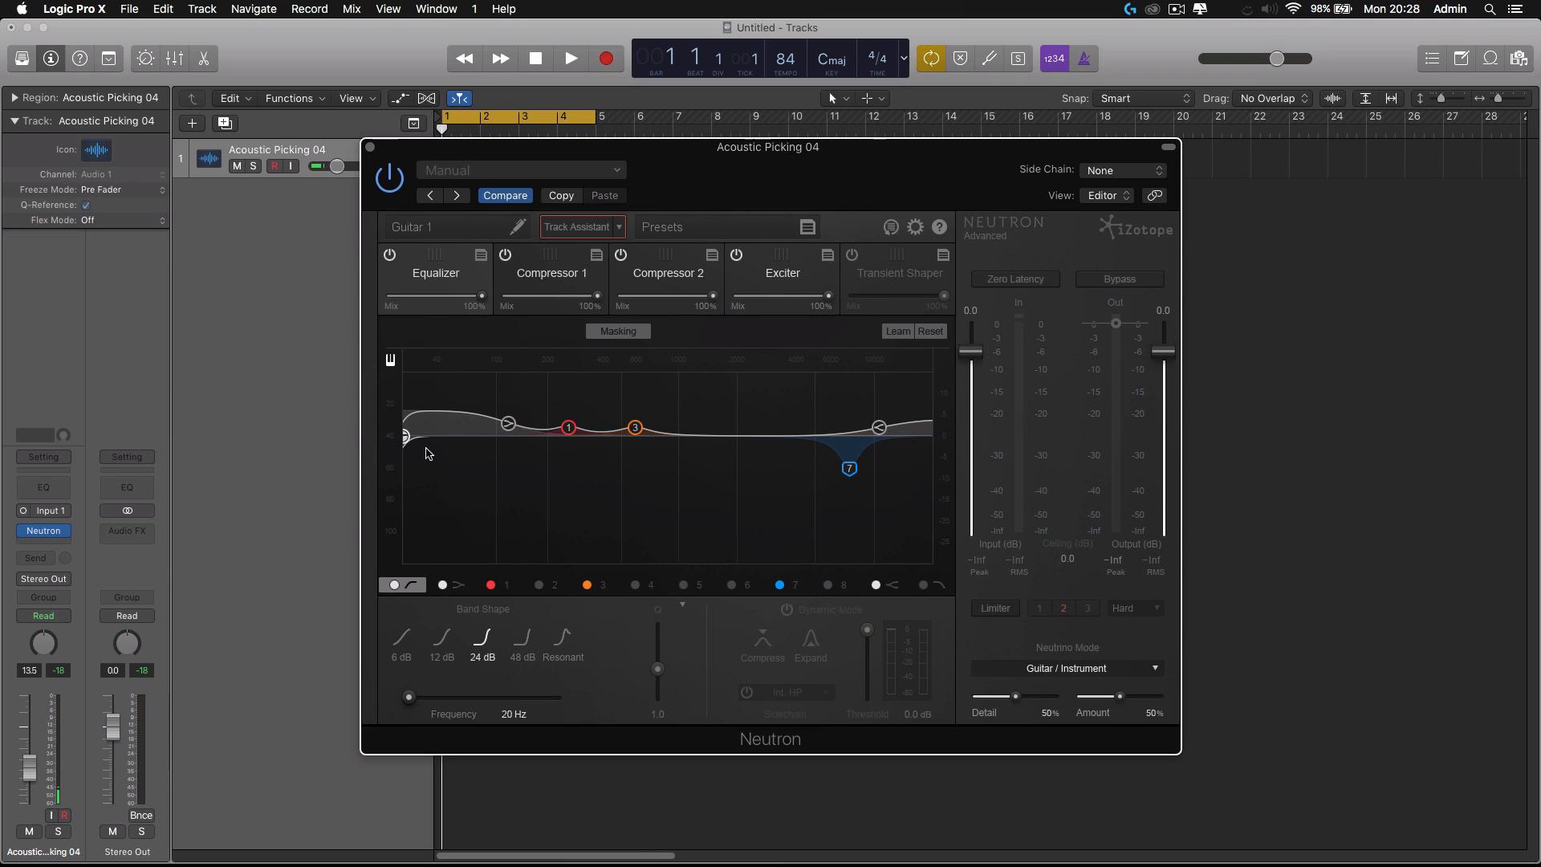
Step: Examine the settings of equalizer bands 3, 1 and 7 and the high shelf
click(635, 431)
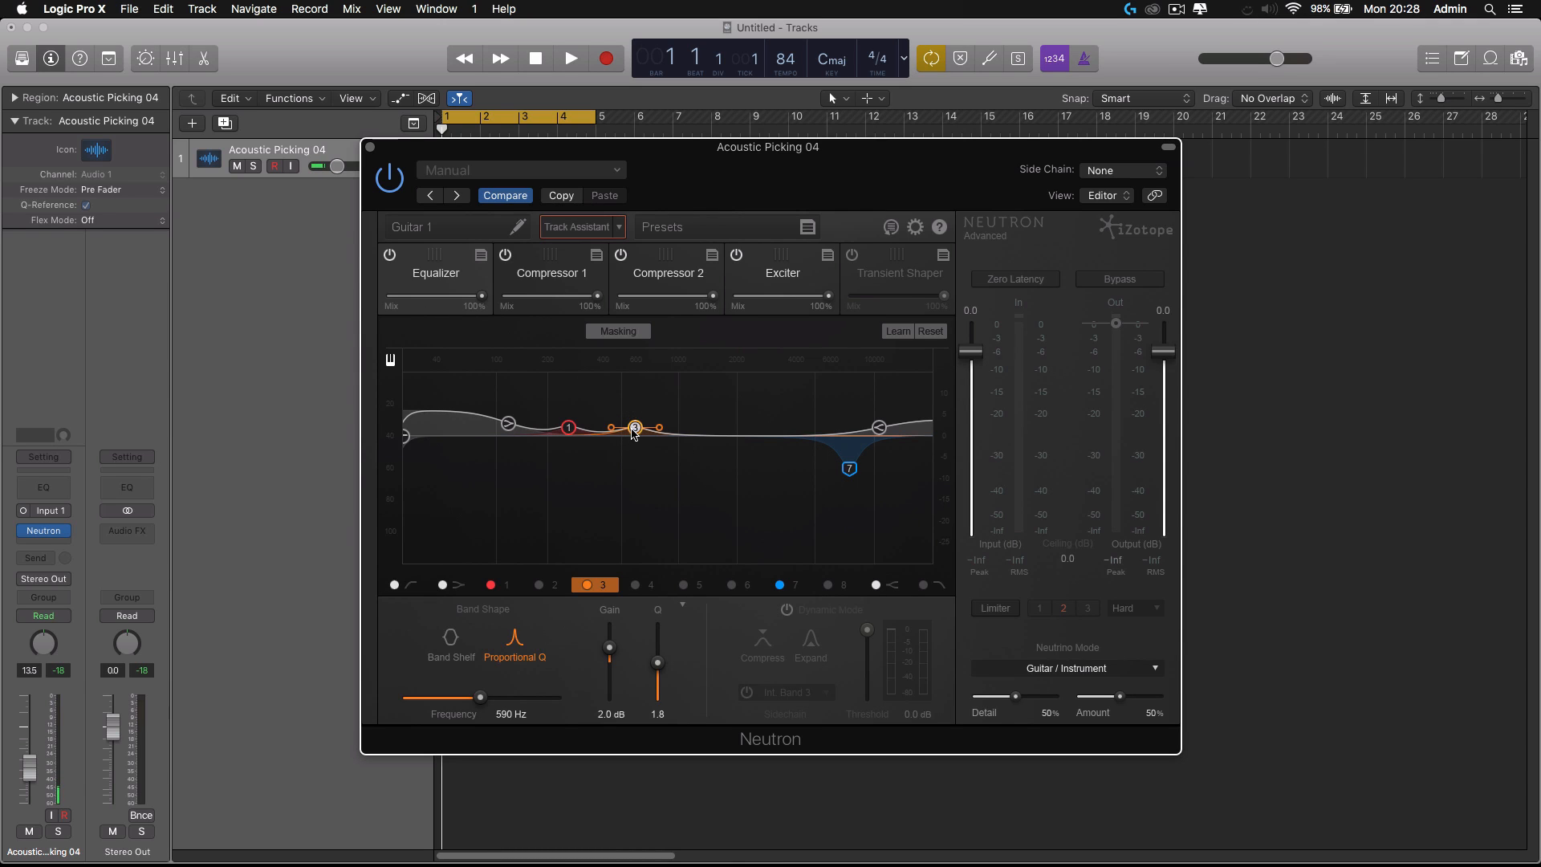
click(572, 430)
click(850, 470)
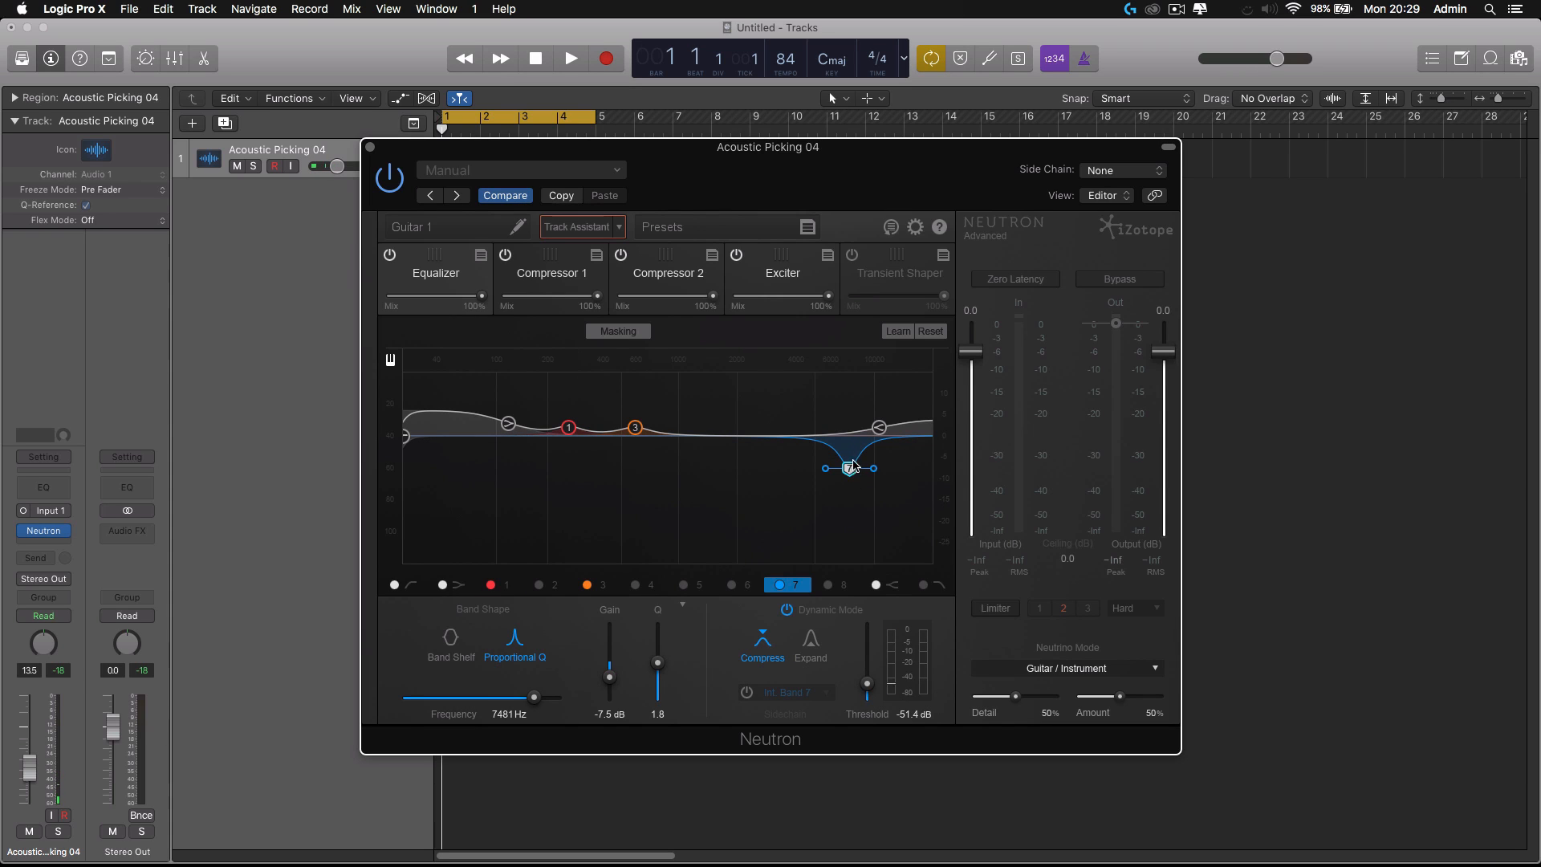
click(877, 429)
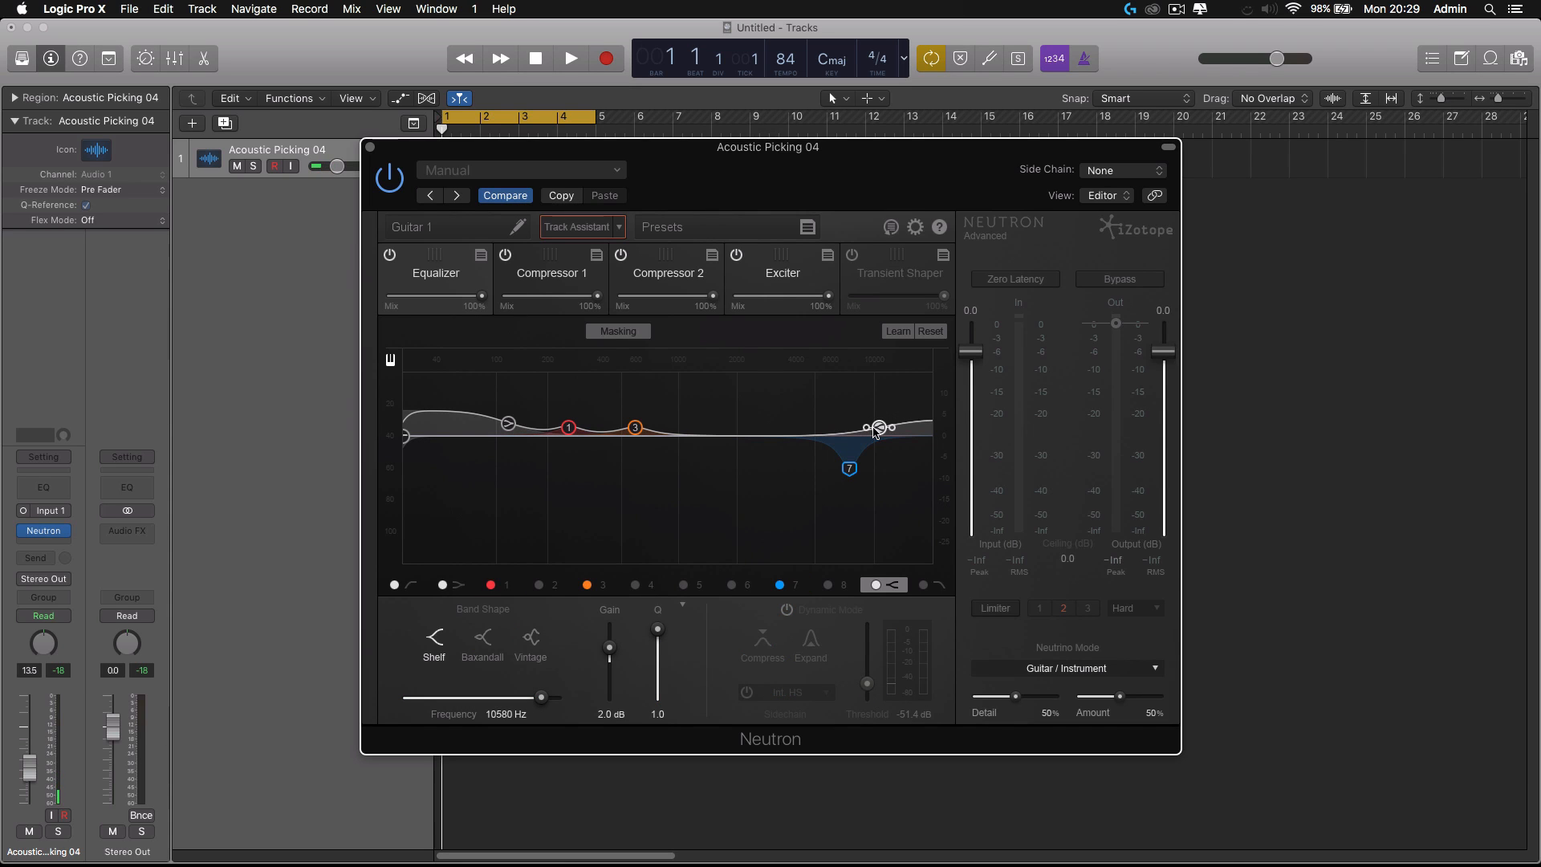
Step: Set Compressor 1's mix to 61% and shift the crossover between its bands 2 and 3 slightly lower
click(552, 273)
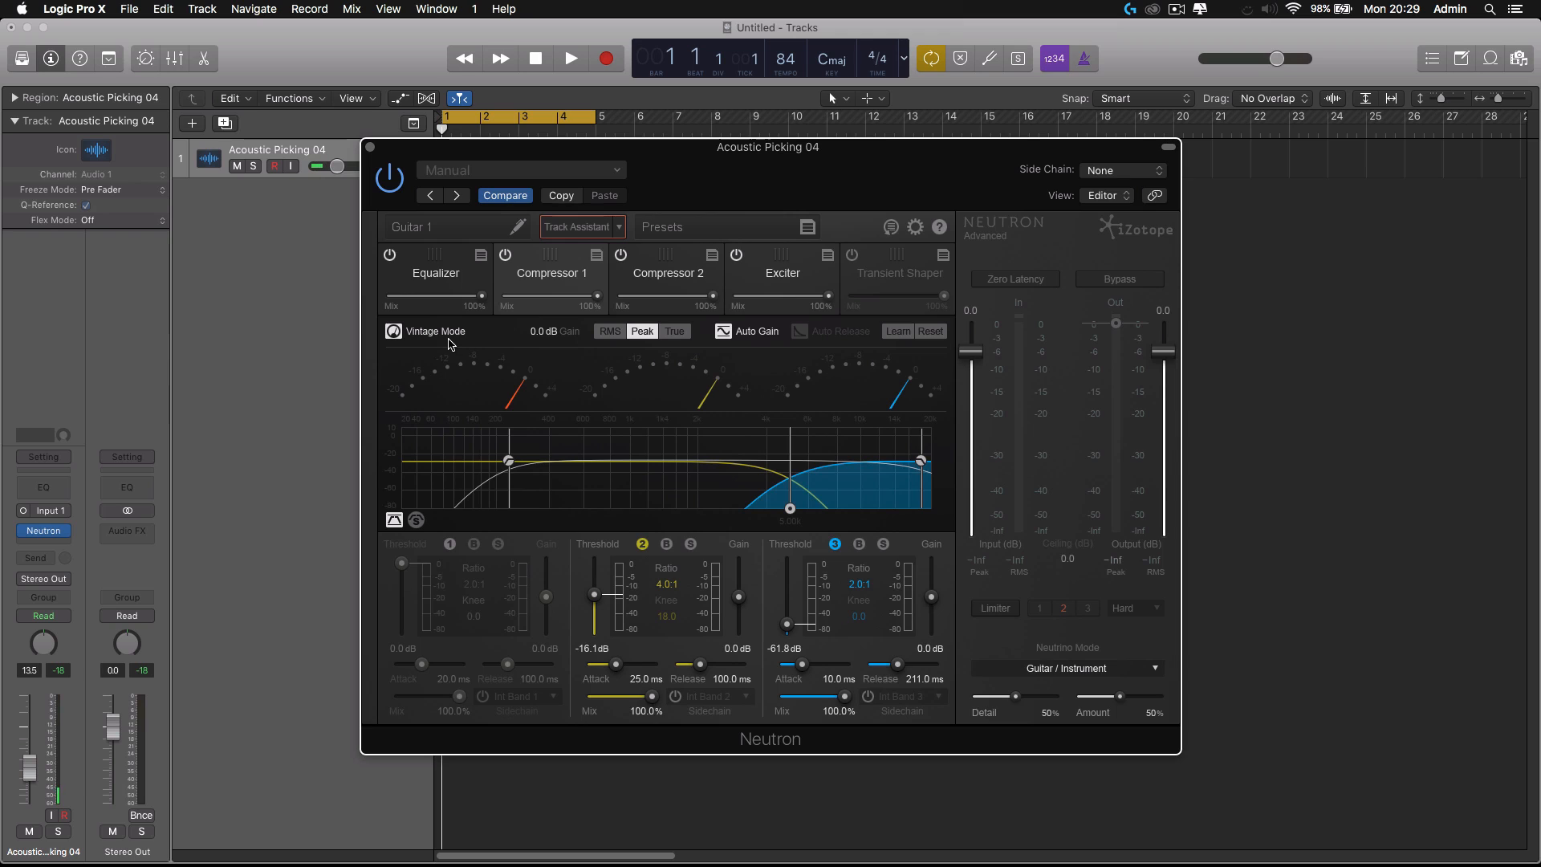
click(681, 271)
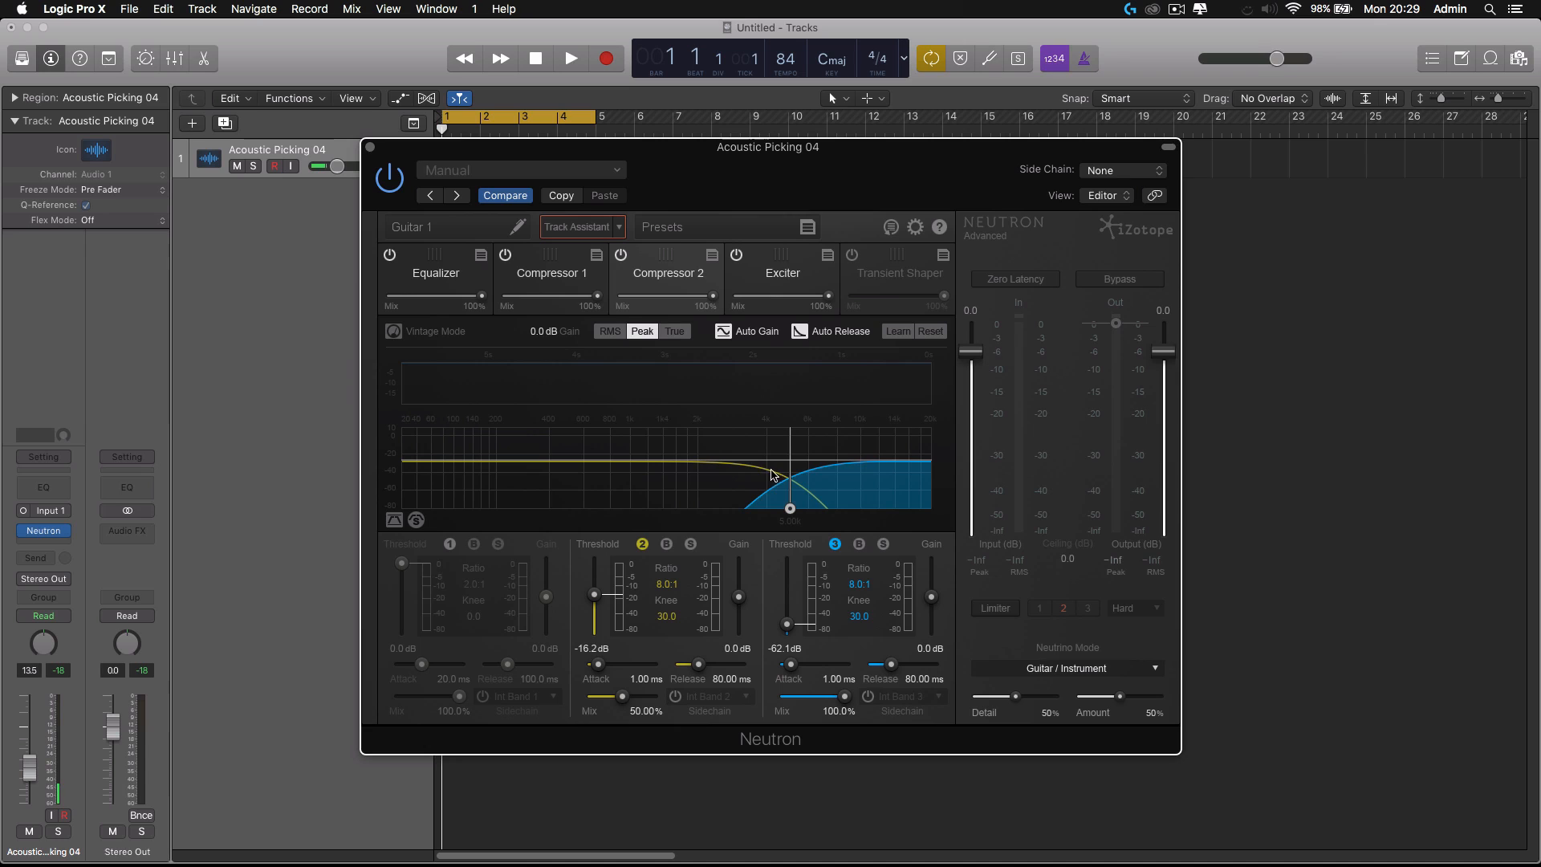
drag(584, 301, 561, 297)
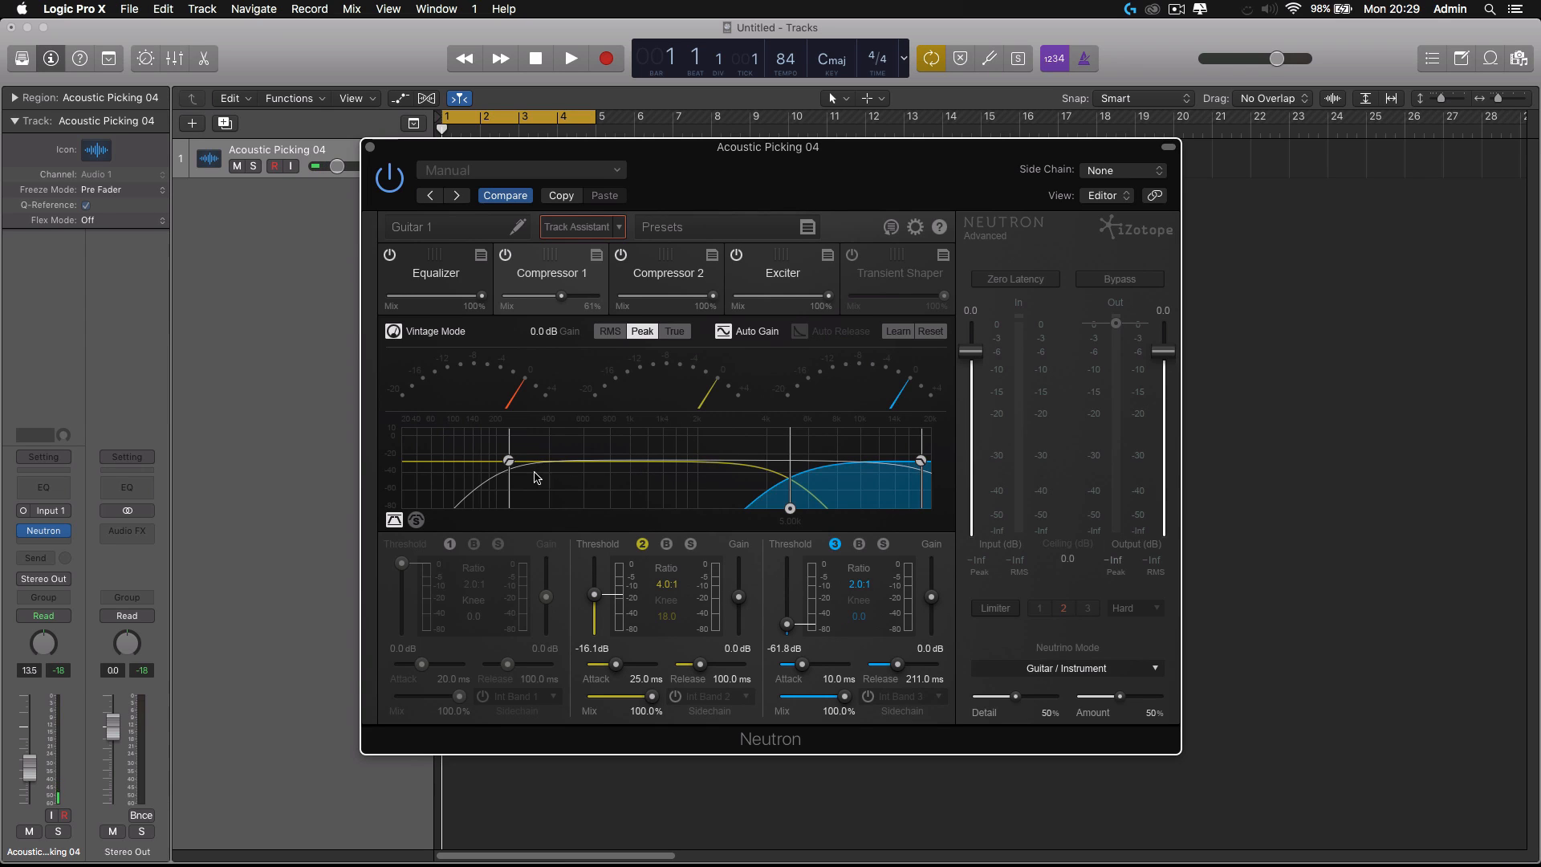
mouse_move(511, 463)
drag(791, 509, 788, 510)
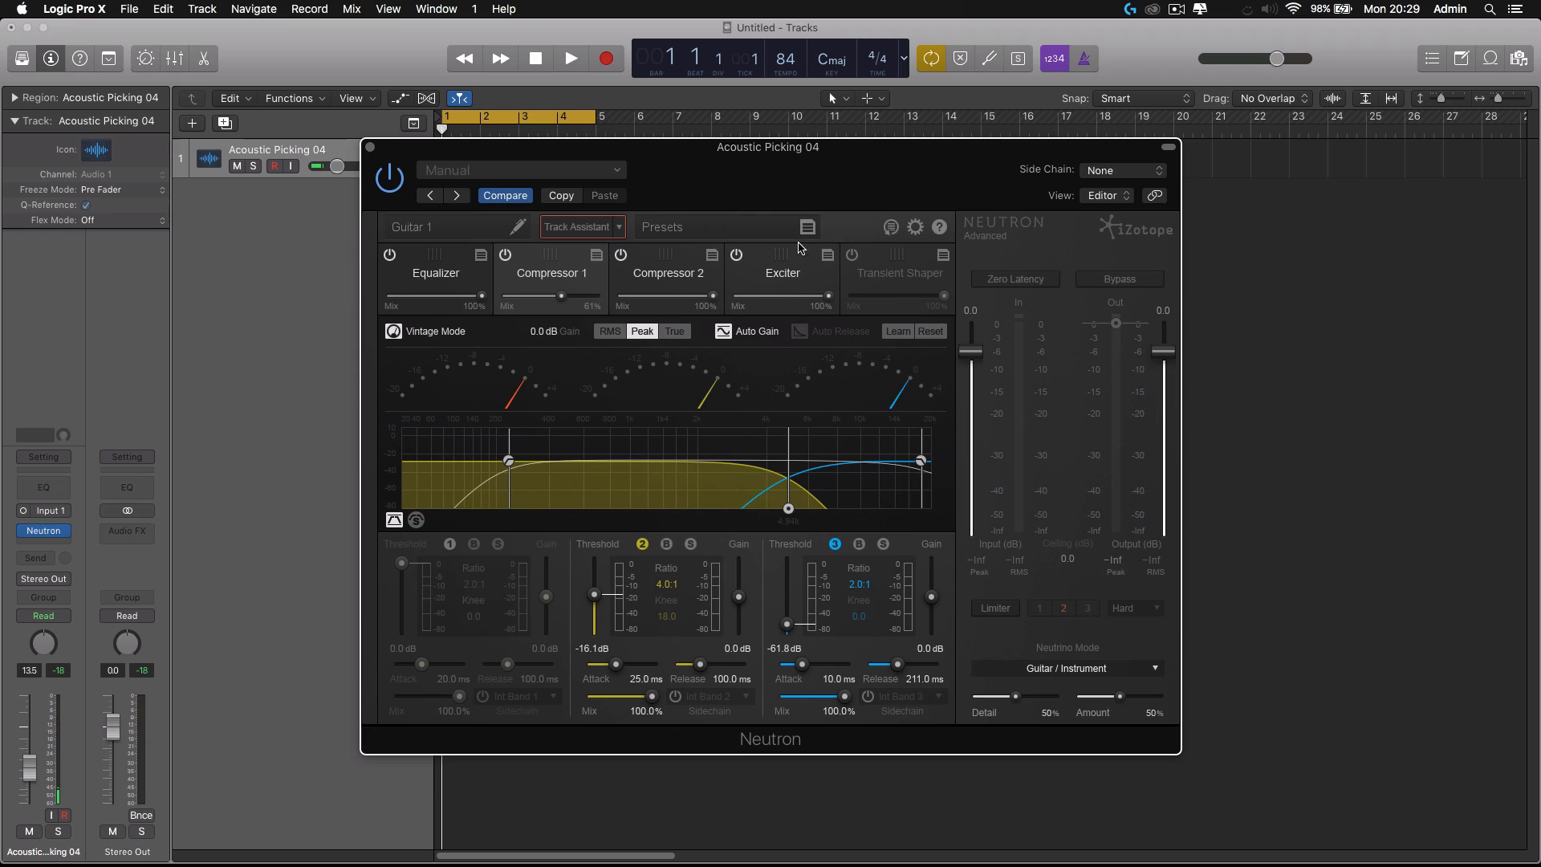
Step: Set the band 2 threshold of Compressor 2 to 0.0 dB
click(702, 277)
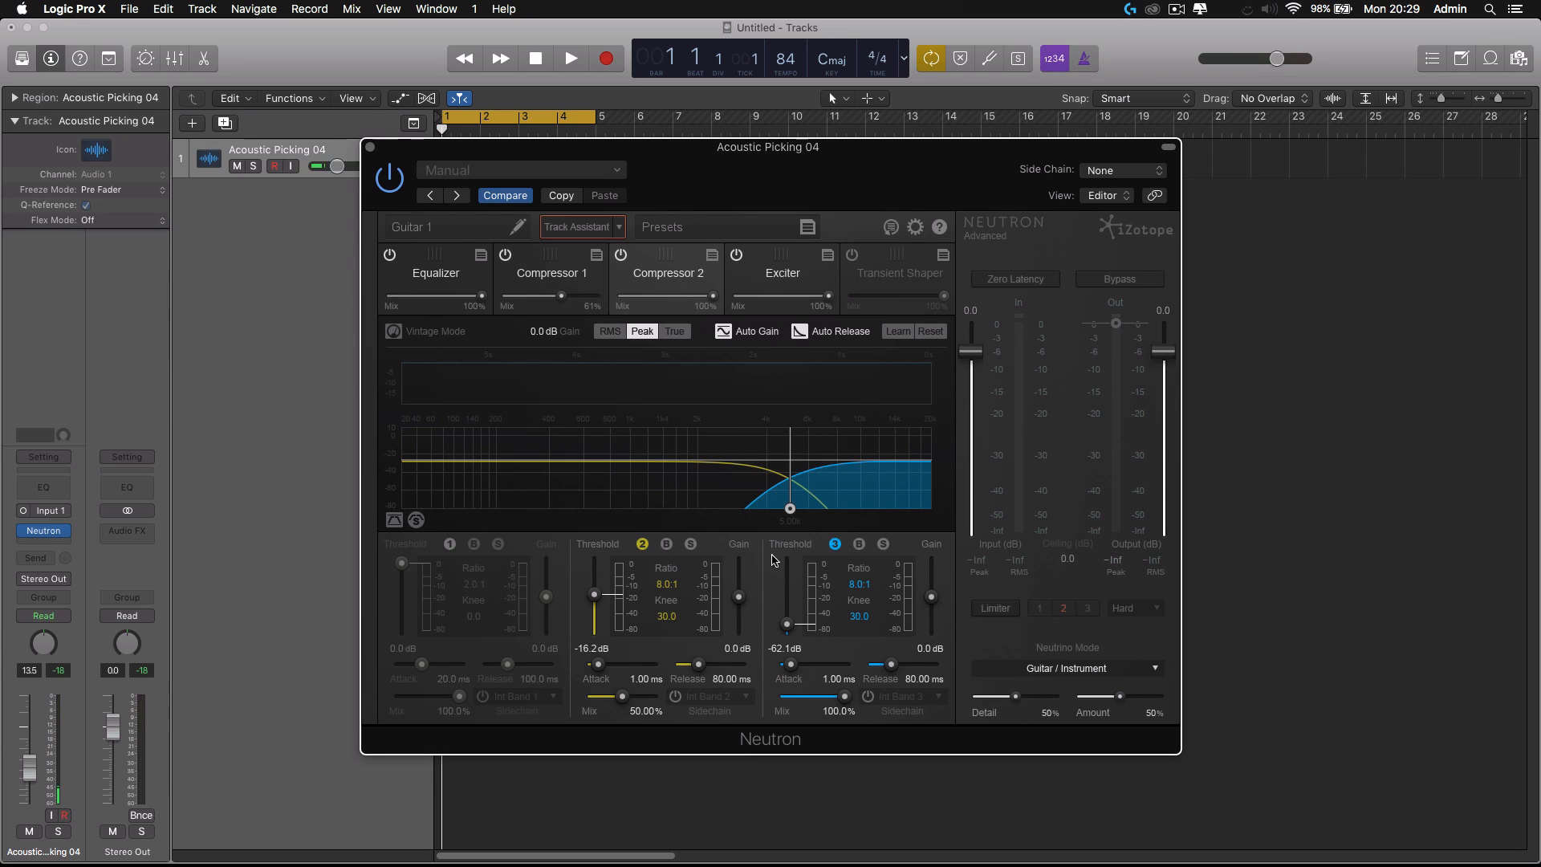
click(612, 559)
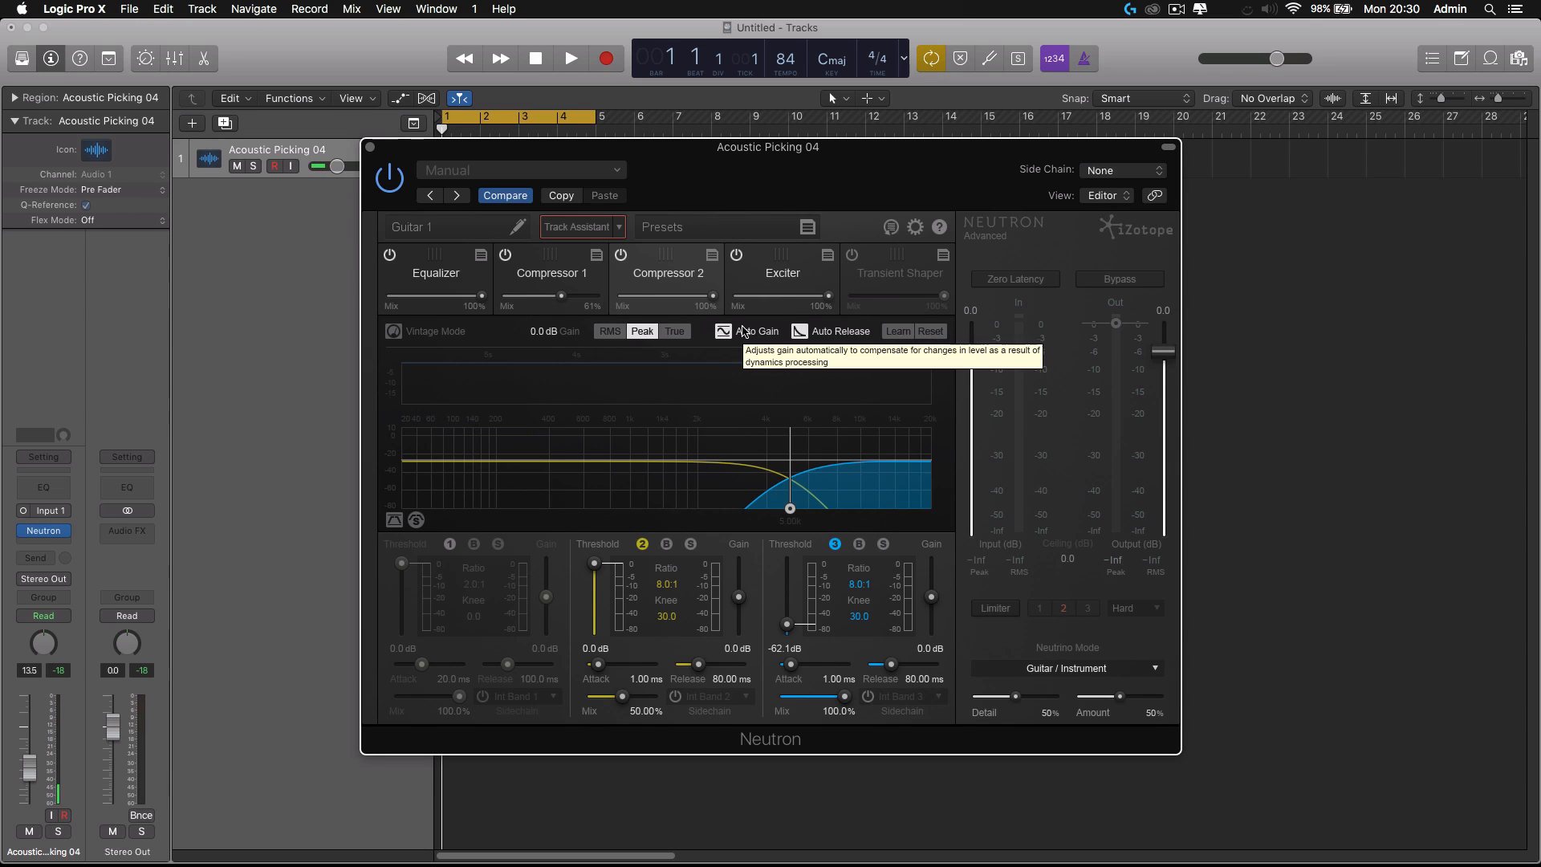
Step: Examine the available Neutrino modes while leaving the Guitar / Instrument mode selected
click(1124, 668)
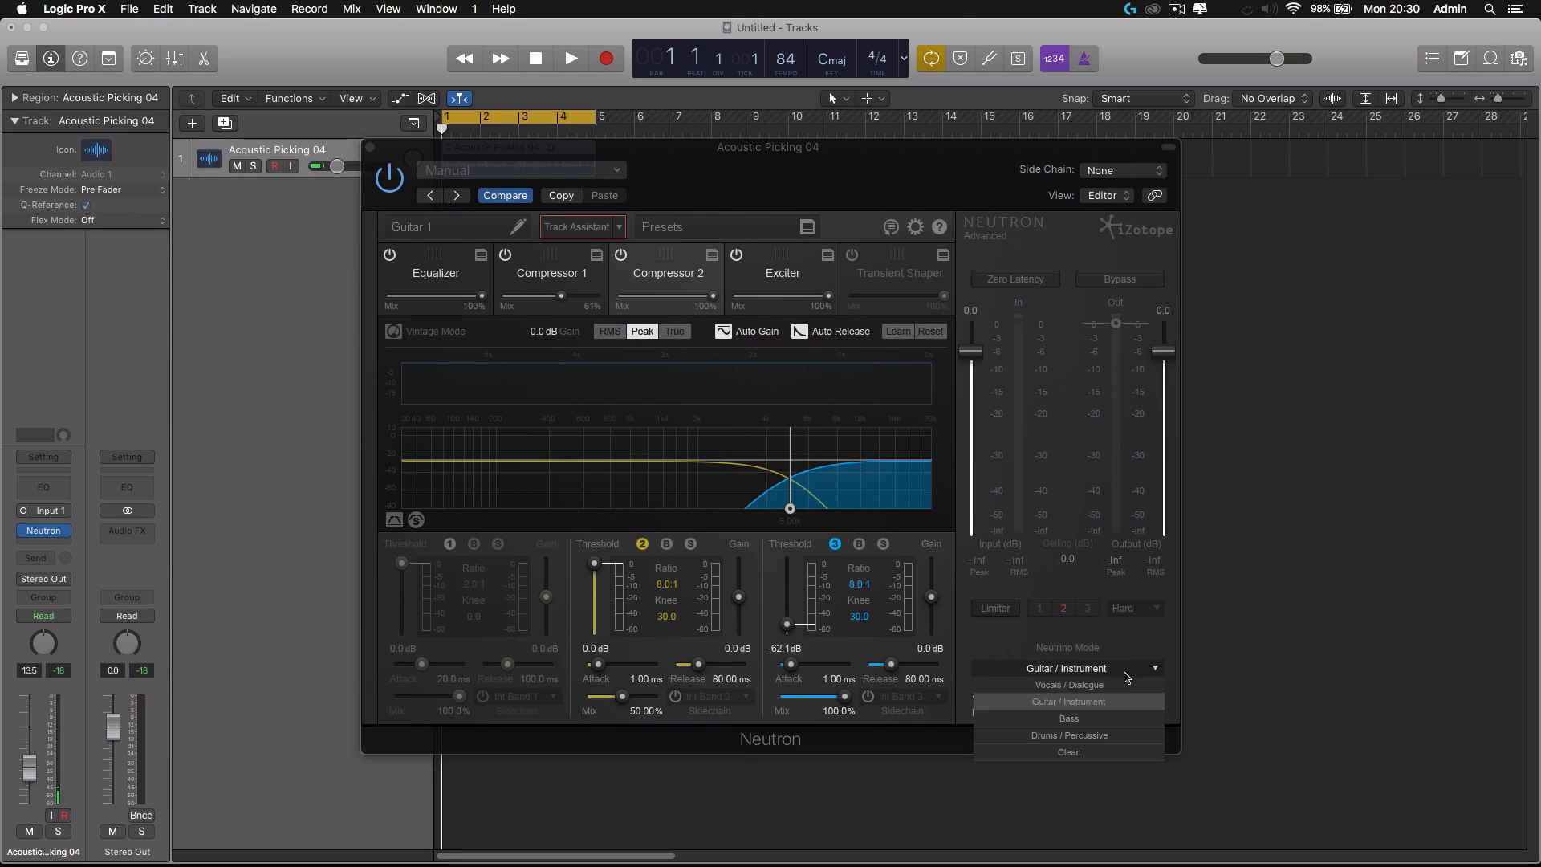
click(1189, 650)
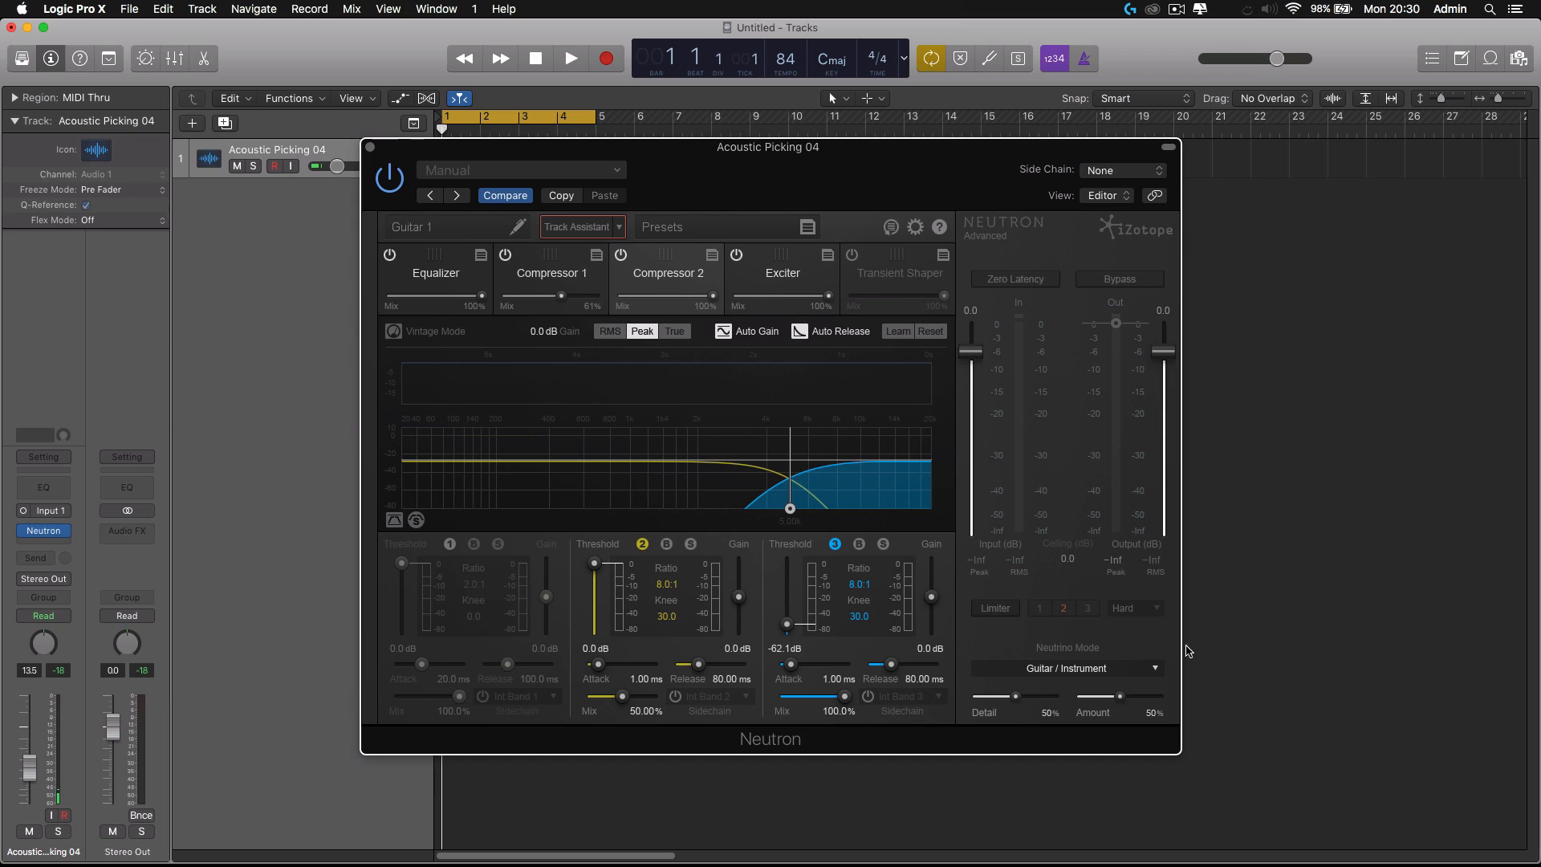
click(1105, 672)
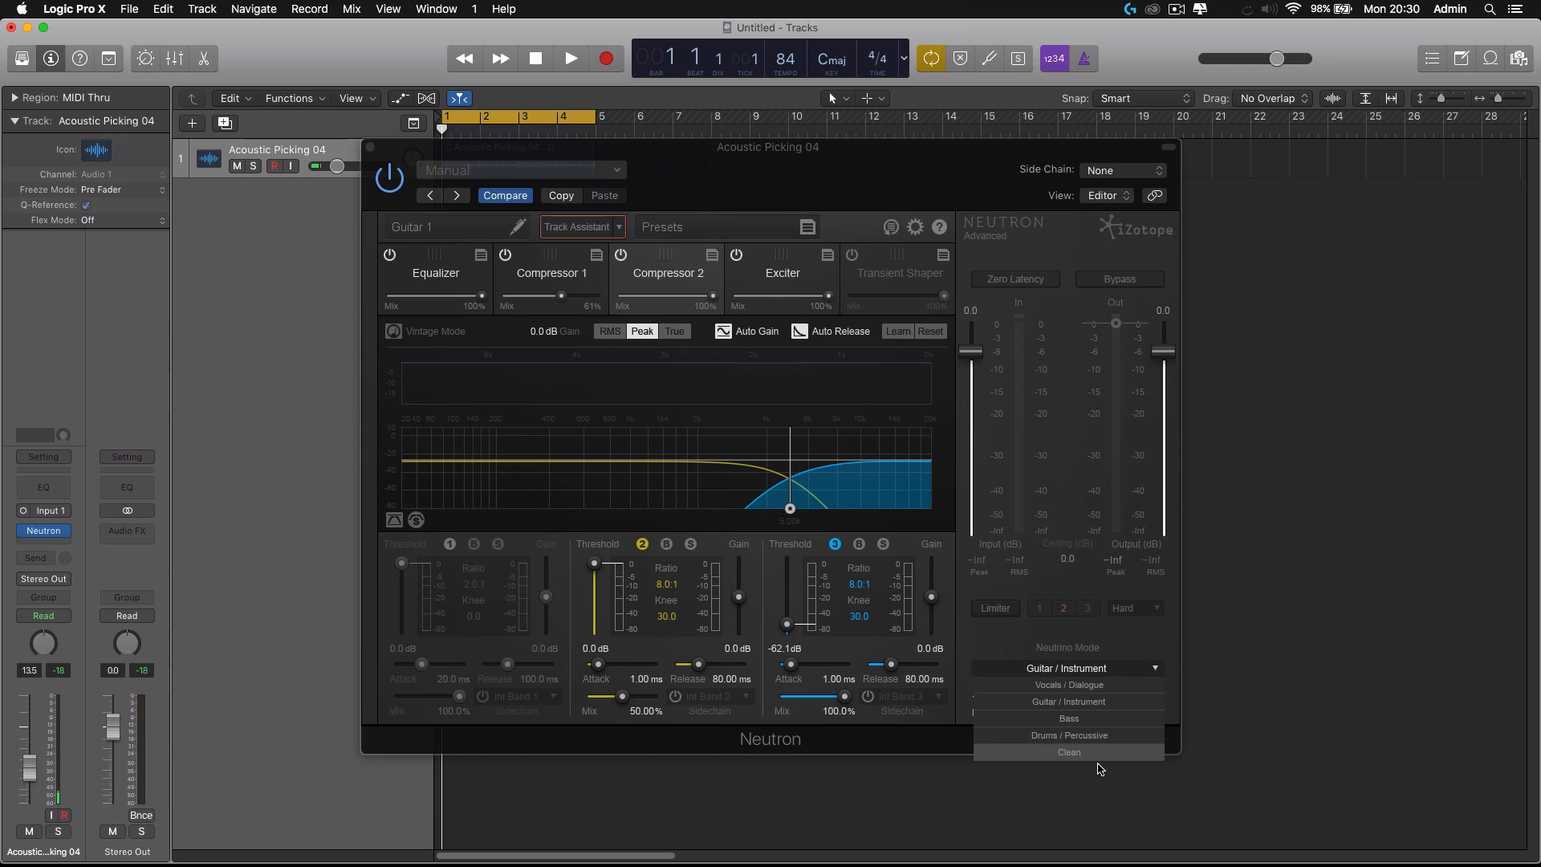
Step: Shift the Exciter's band 2 character point slightly further toward the Tape corner, switch on the Transient Shaper, and close the plug-in window
click(827, 302)
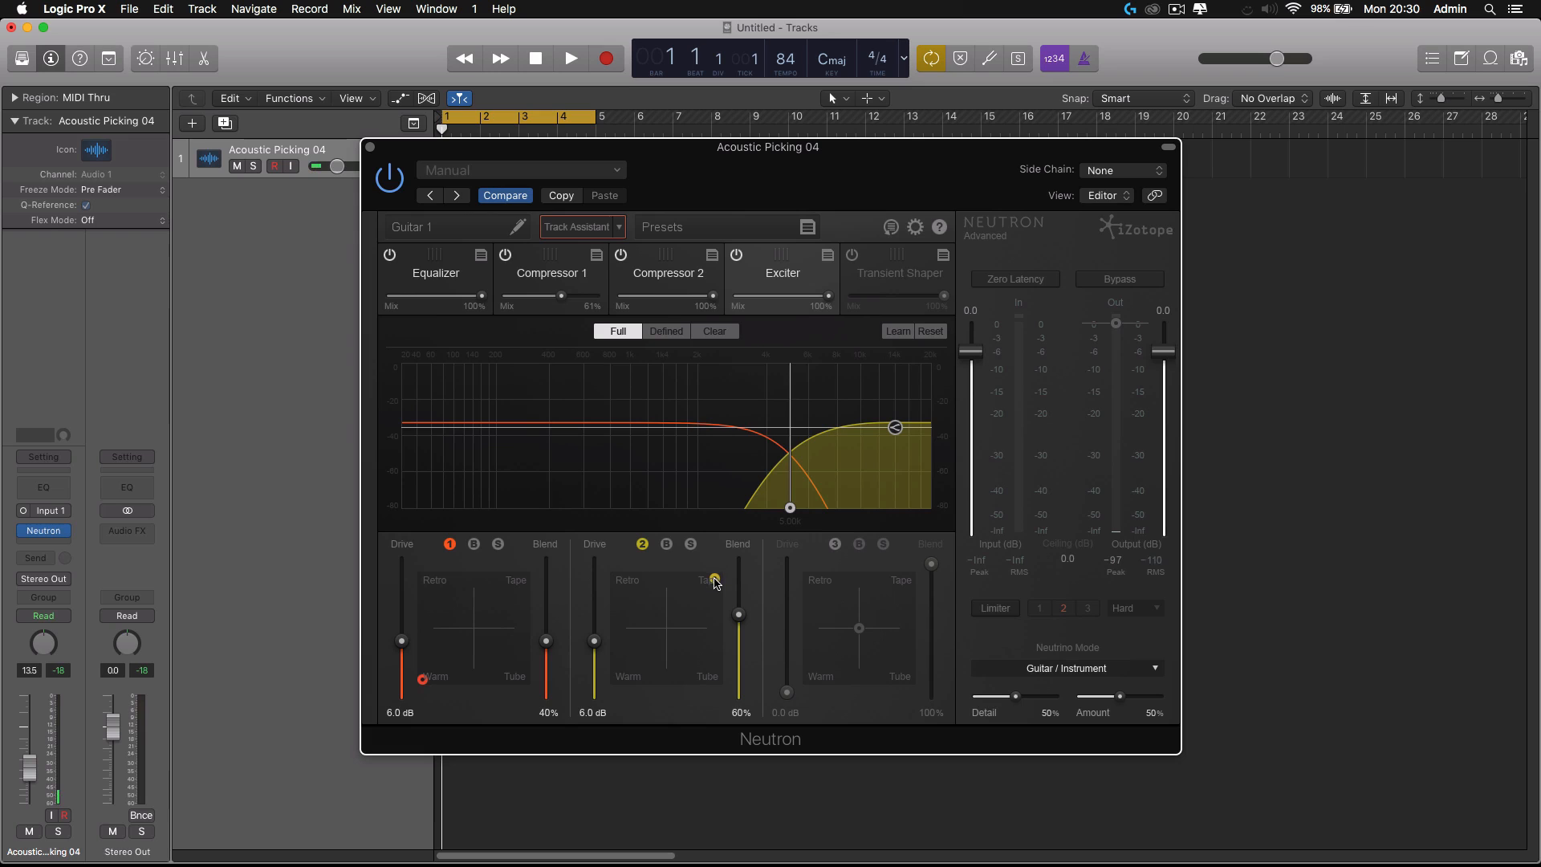
drag(714, 578, 719, 576)
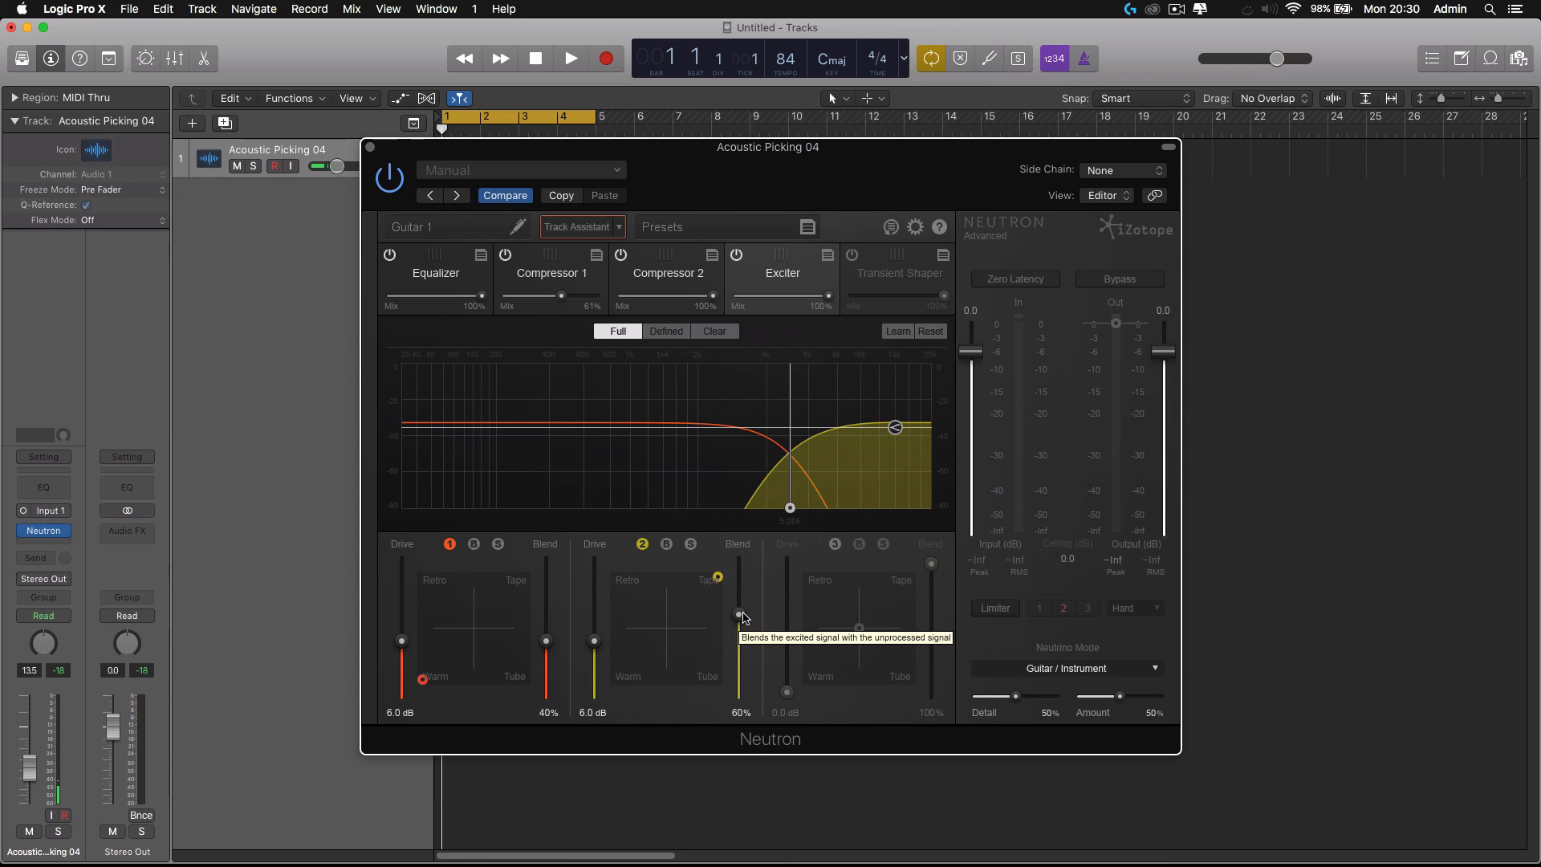
click(899, 291)
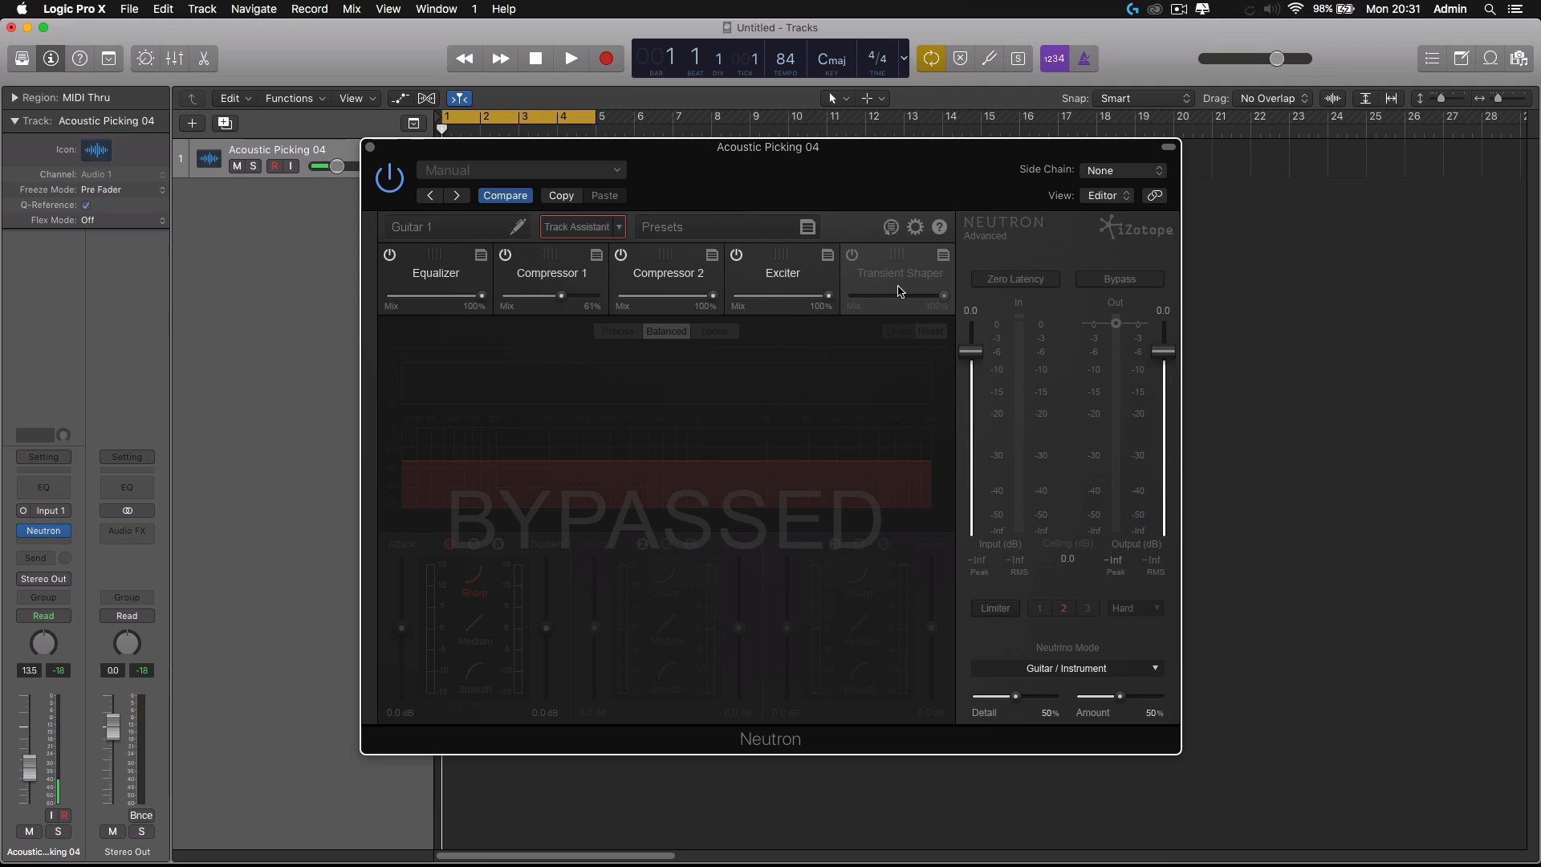
click(852, 255)
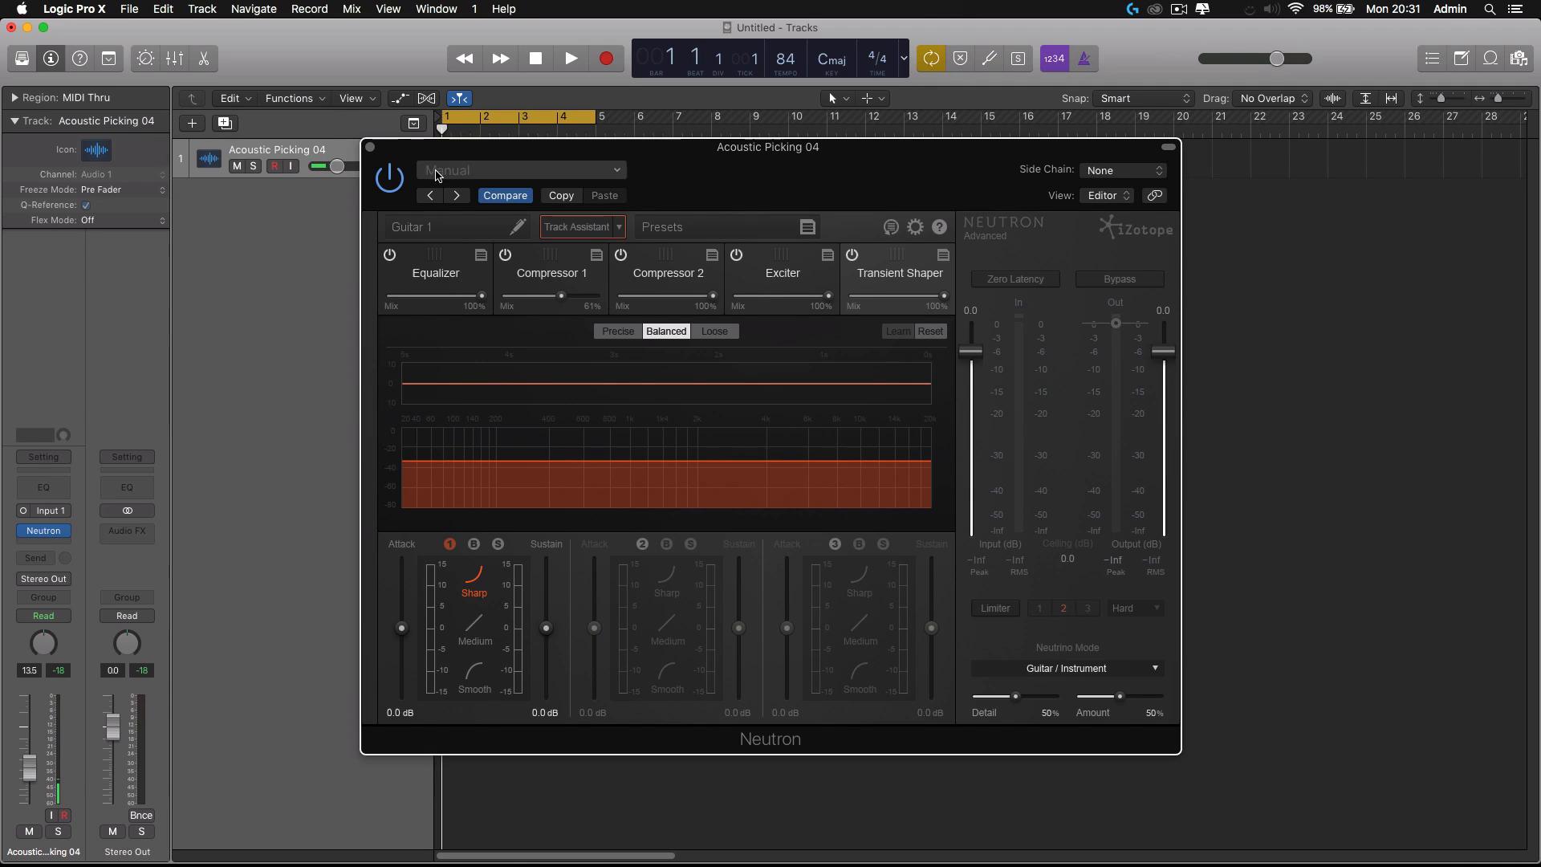
click(370, 147)
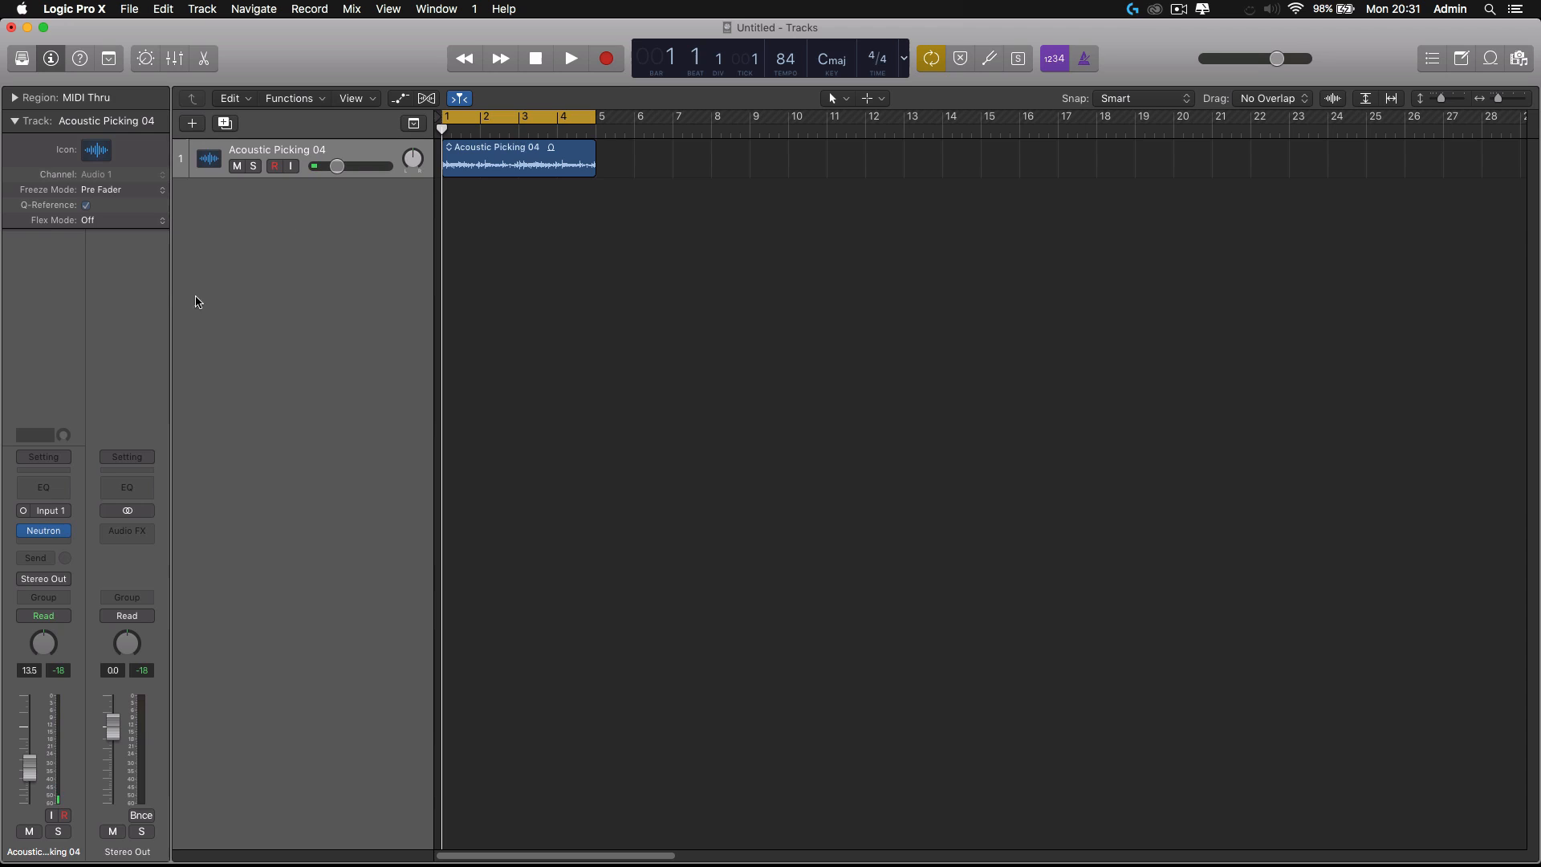
Step: Add a second audio track and filter the Apple Loops by All Drums instead of Guitars
double_click(241, 251)
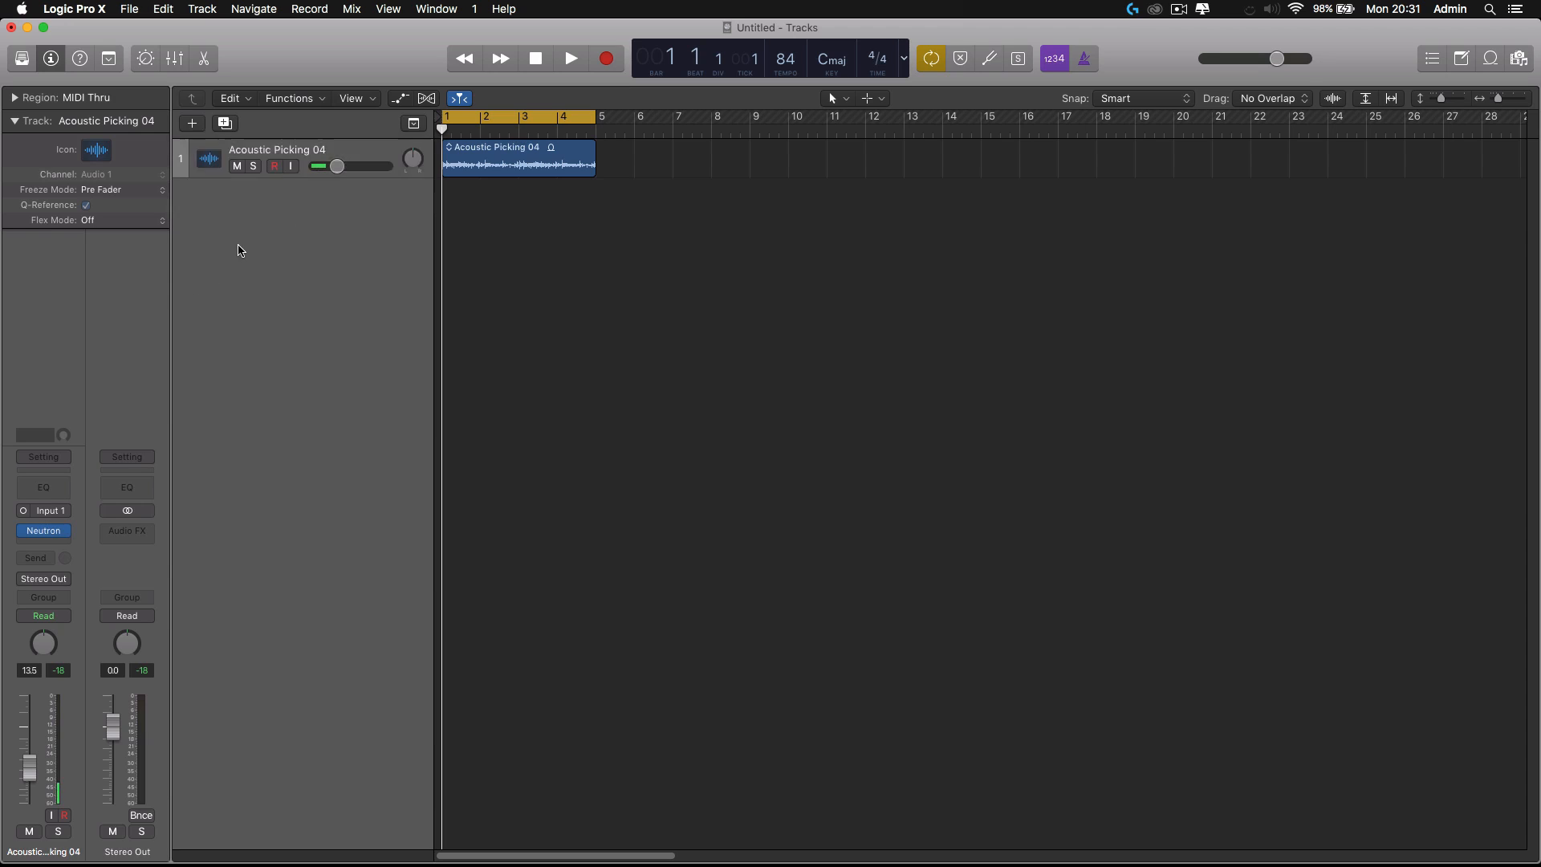
click(1518, 61)
click(1492, 61)
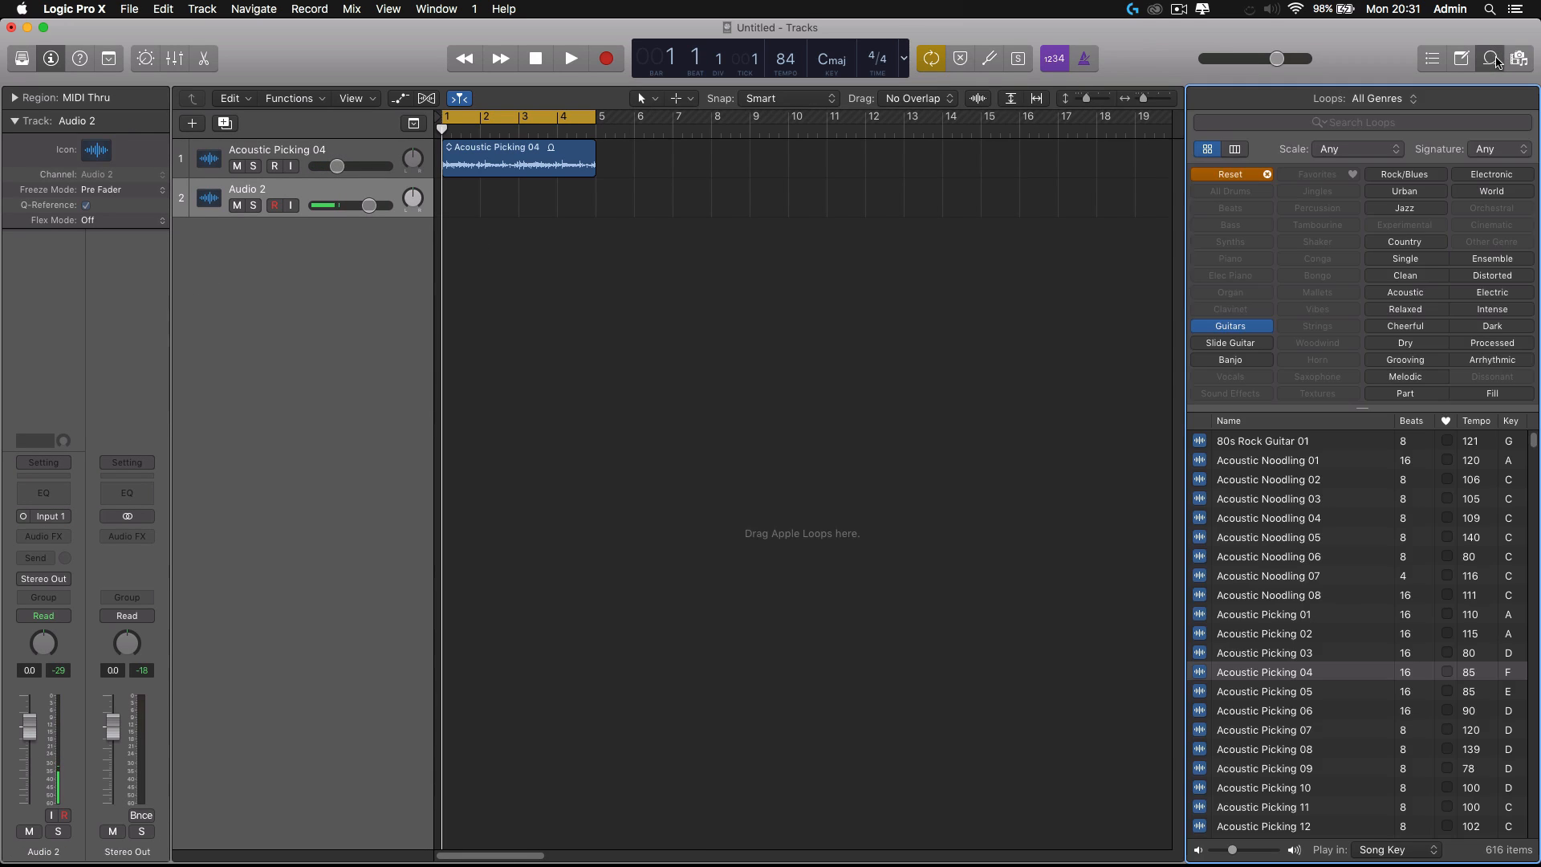
click(1237, 326)
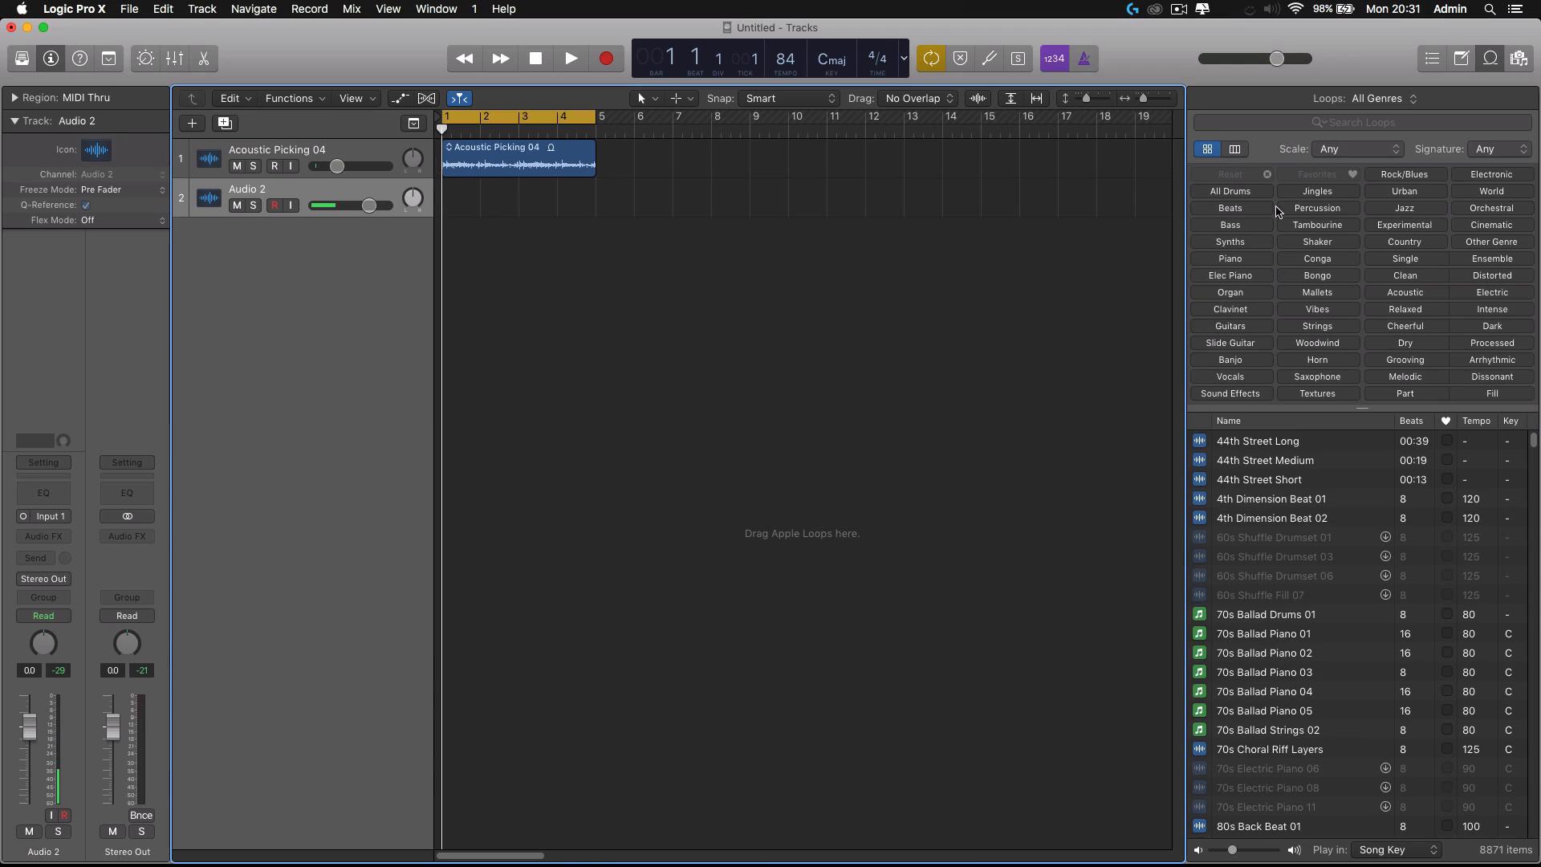
click(1242, 190)
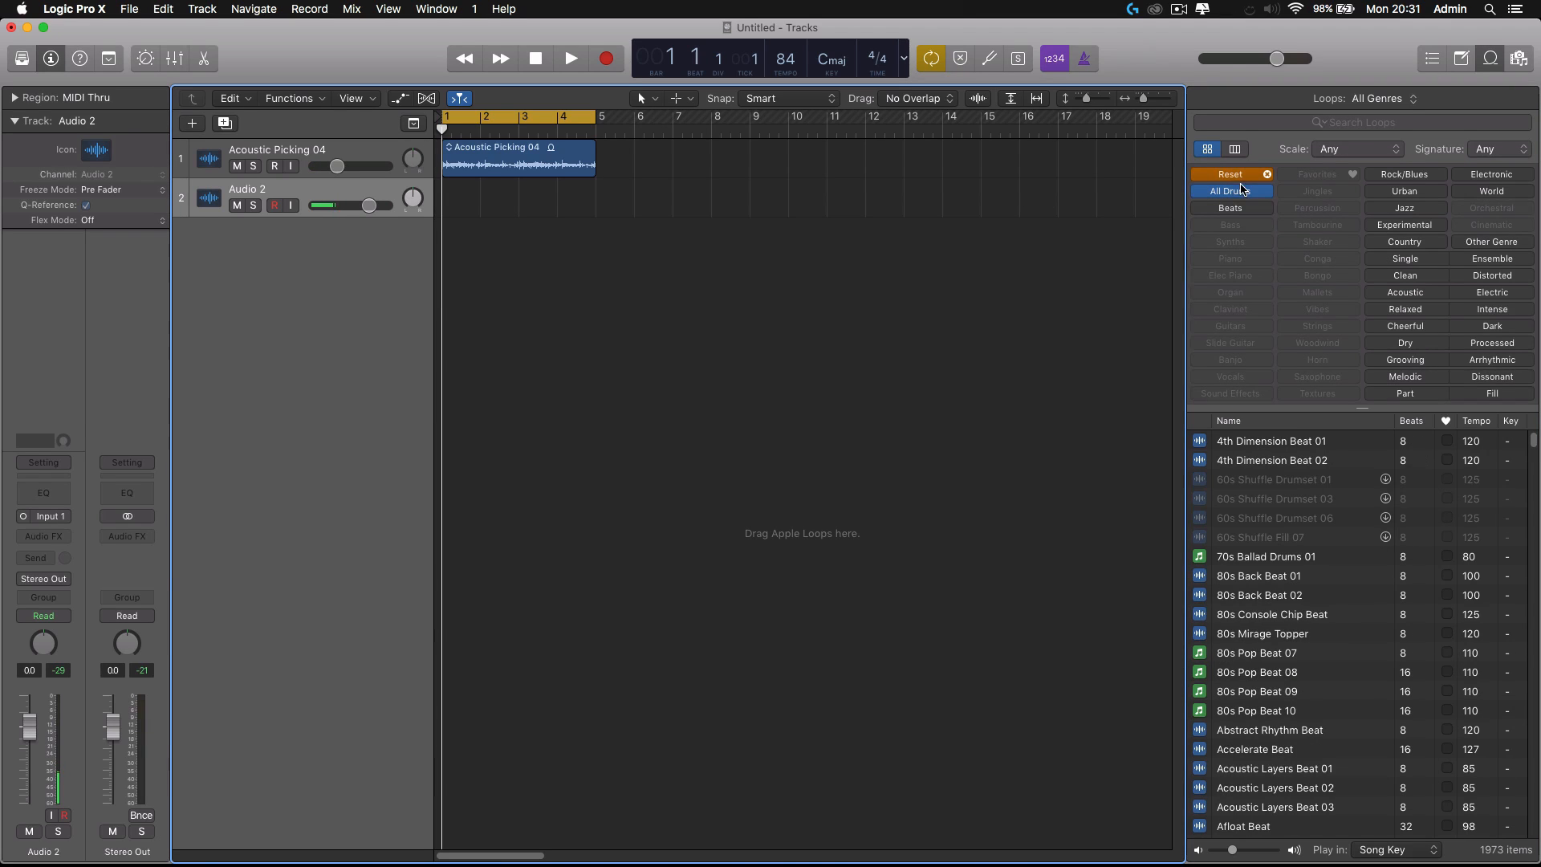
Step: Preview the drum loops, place 4th Dimension Beat 01 on the second track at bar 1, and repeat it to fill the four-bar cycle
click(1304, 460)
click(1300, 444)
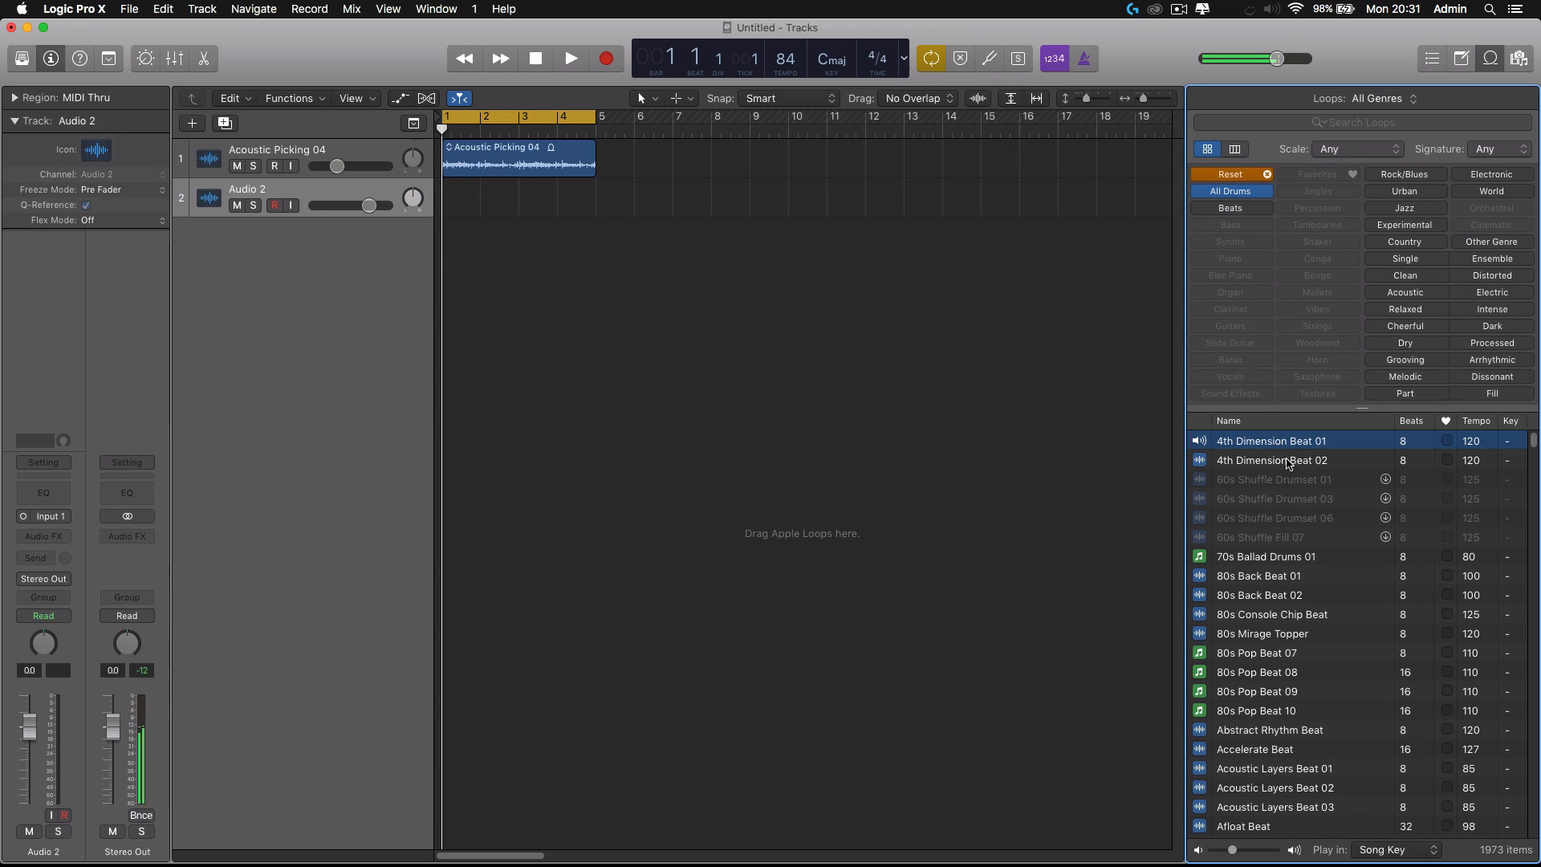
drag(1285, 443, 452, 204)
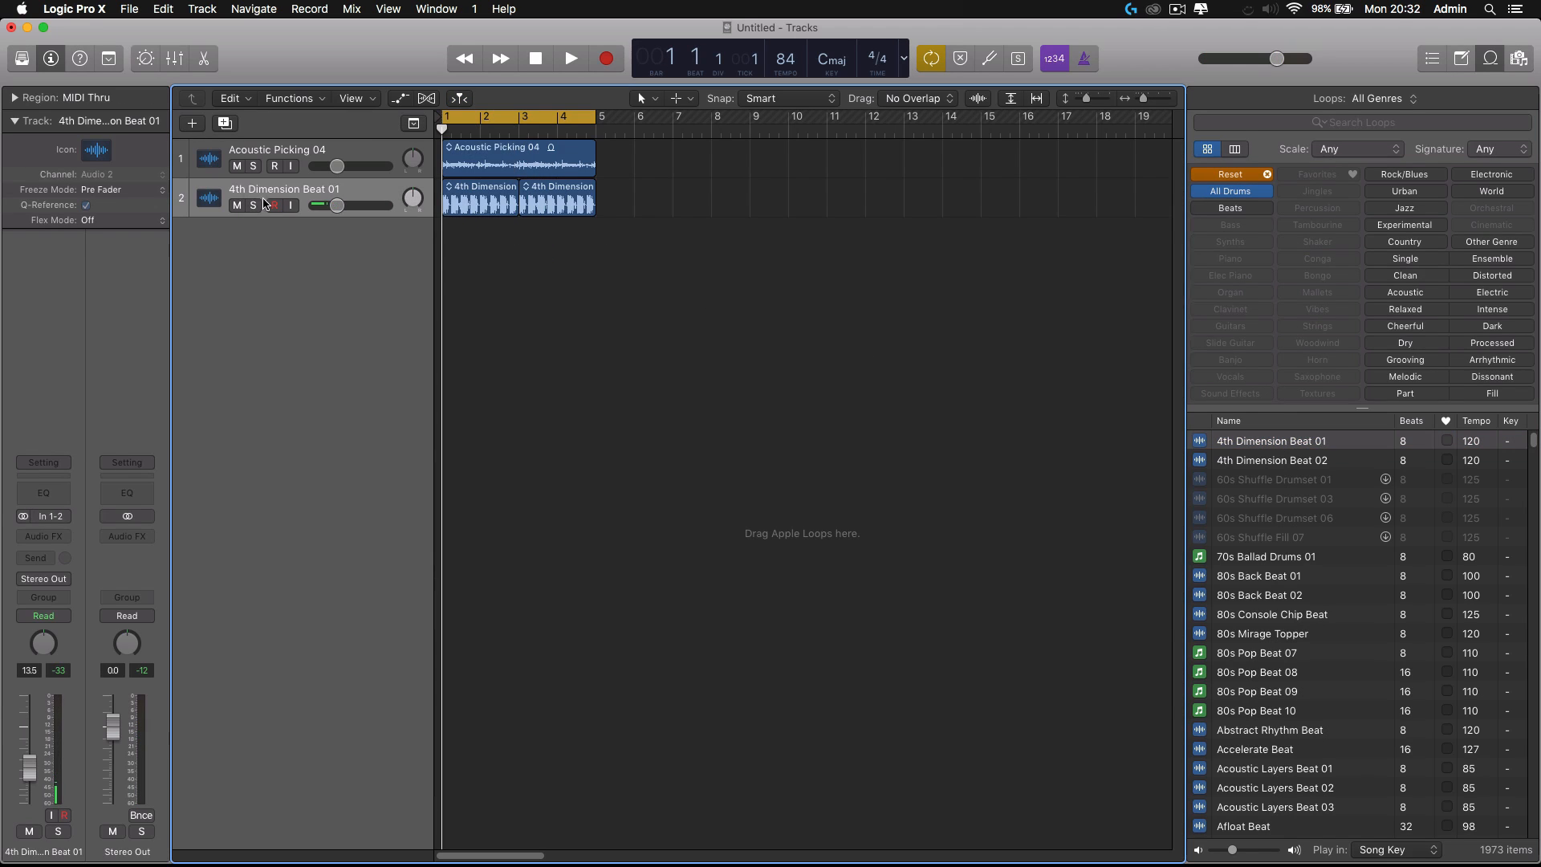
click(286, 153)
click(297, 191)
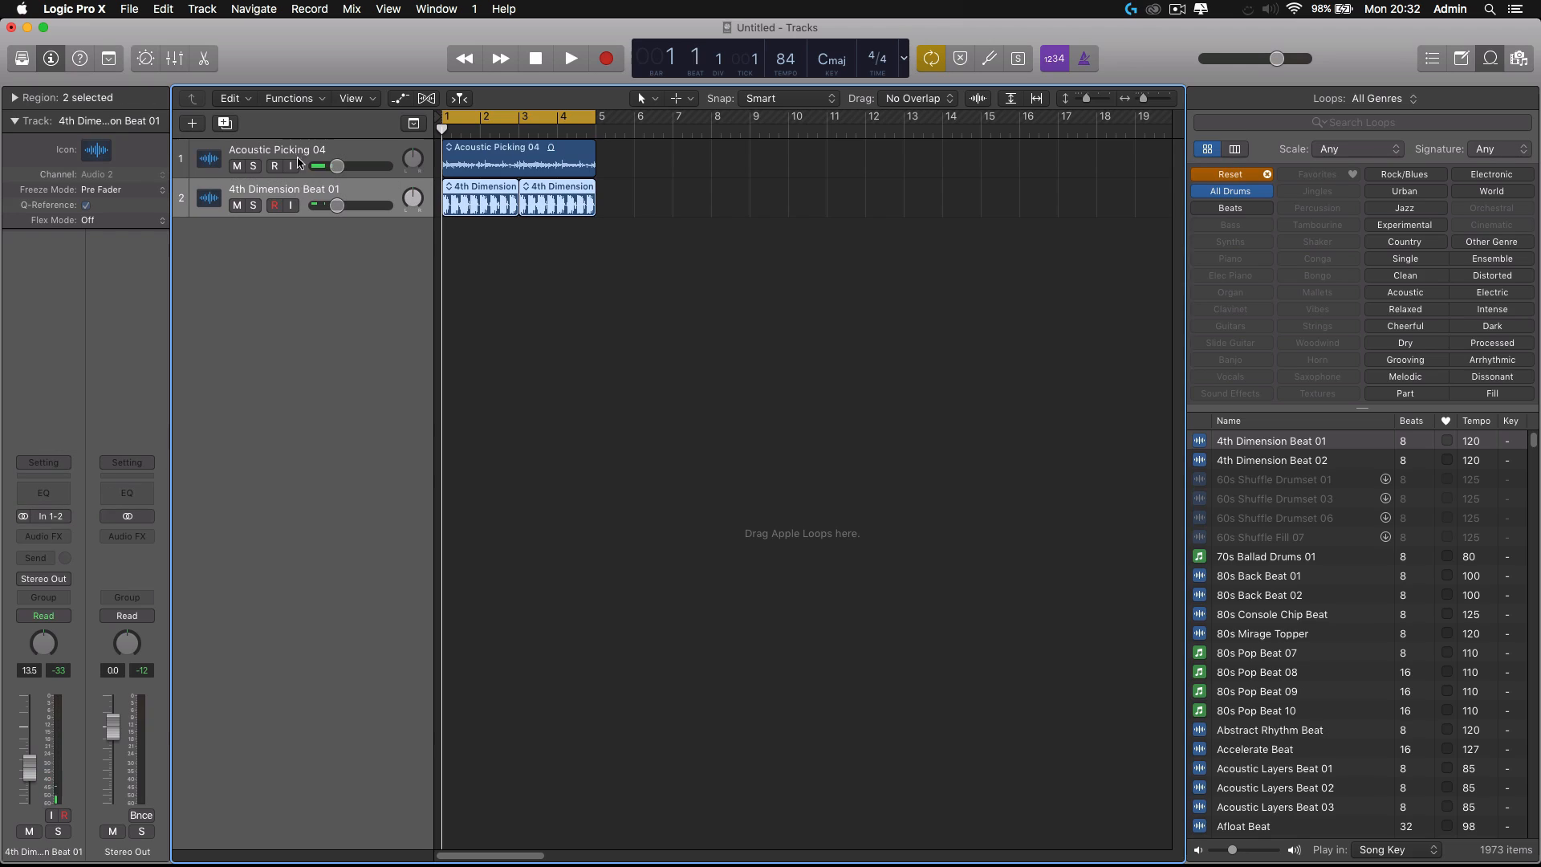
click(1491, 58)
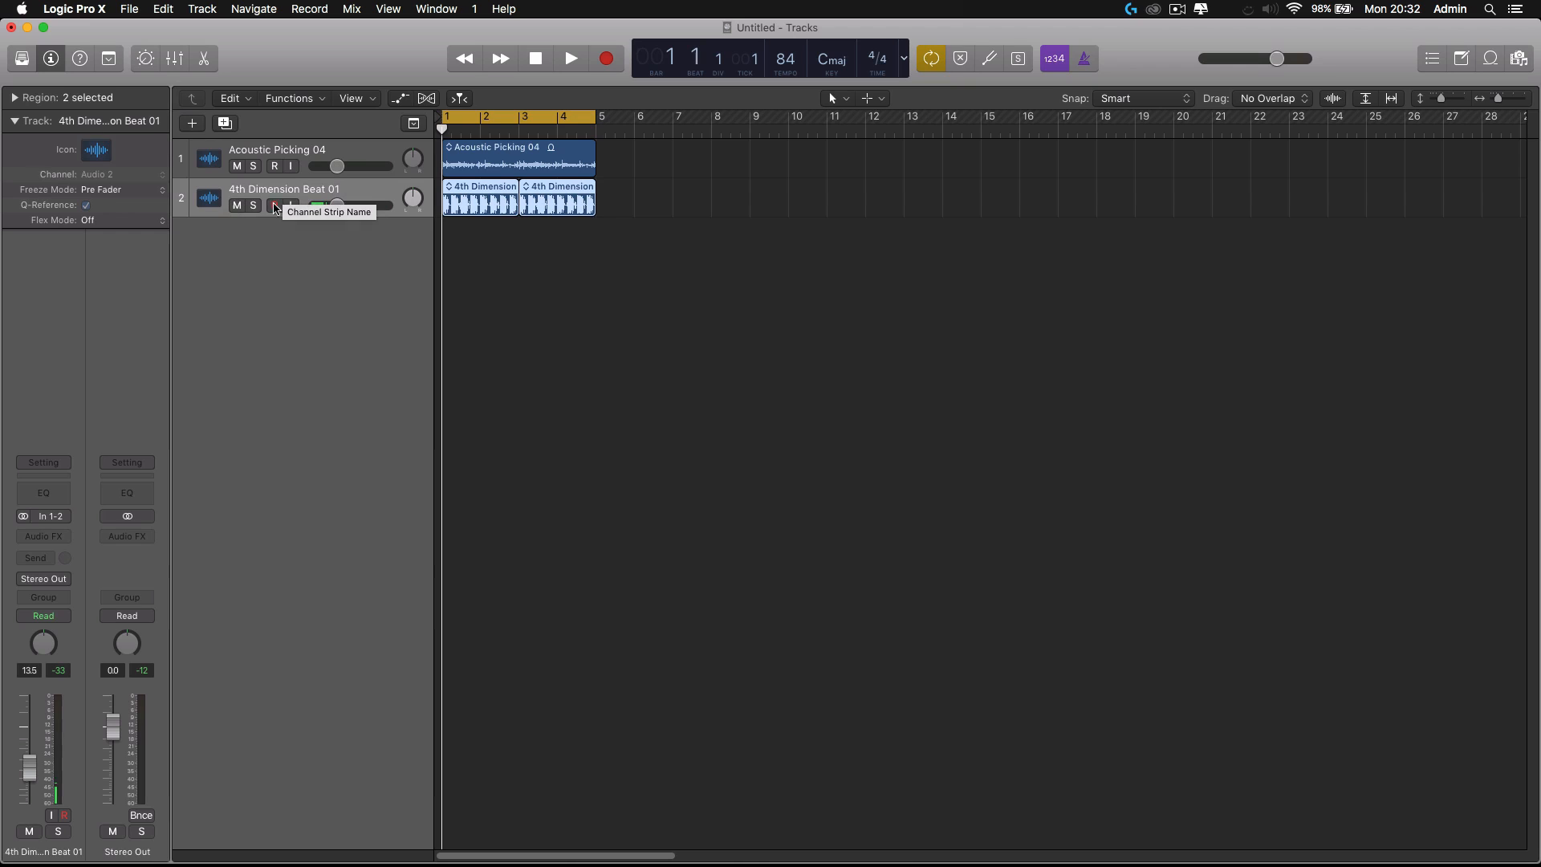
Step: Lower the 4th Dimension Beat 01 track's volume to -21.0 dB while both loops play, and stop playback
click(572, 59)
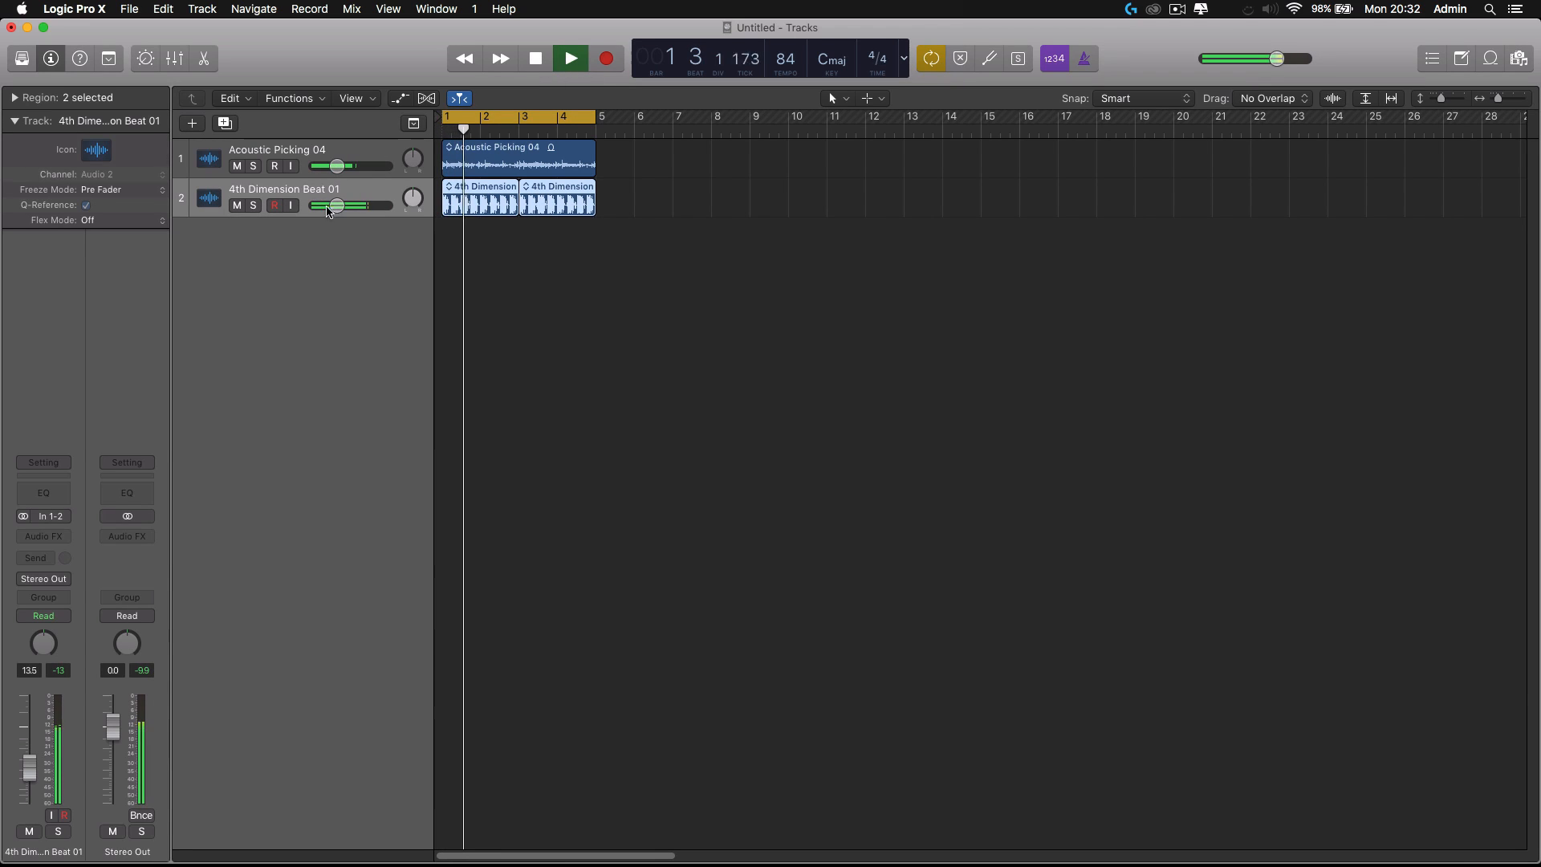
drag(328, 207, 319, 207)
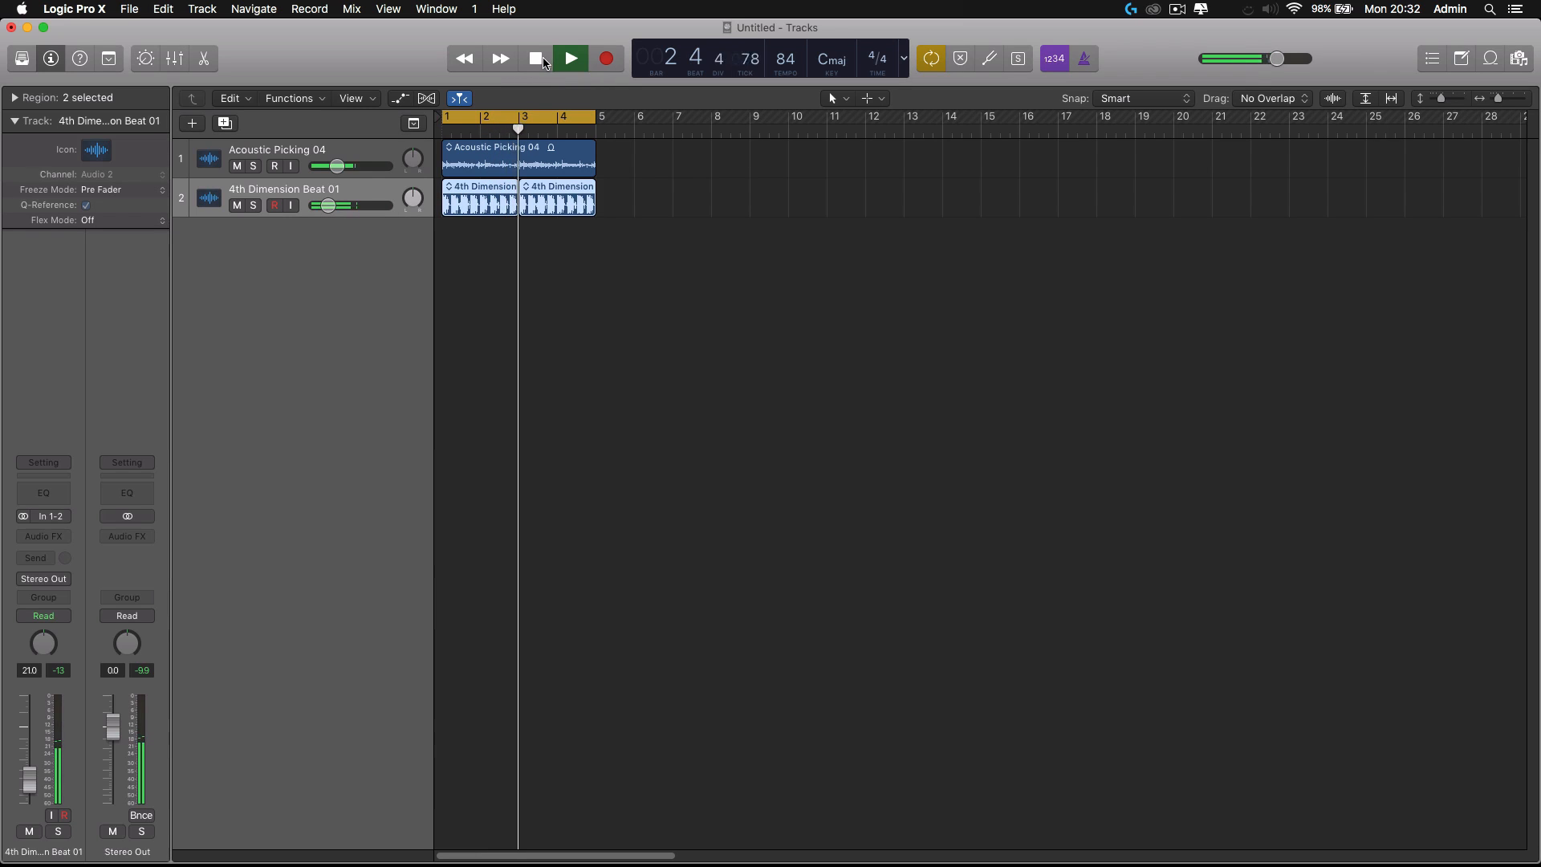
click(353, 148)
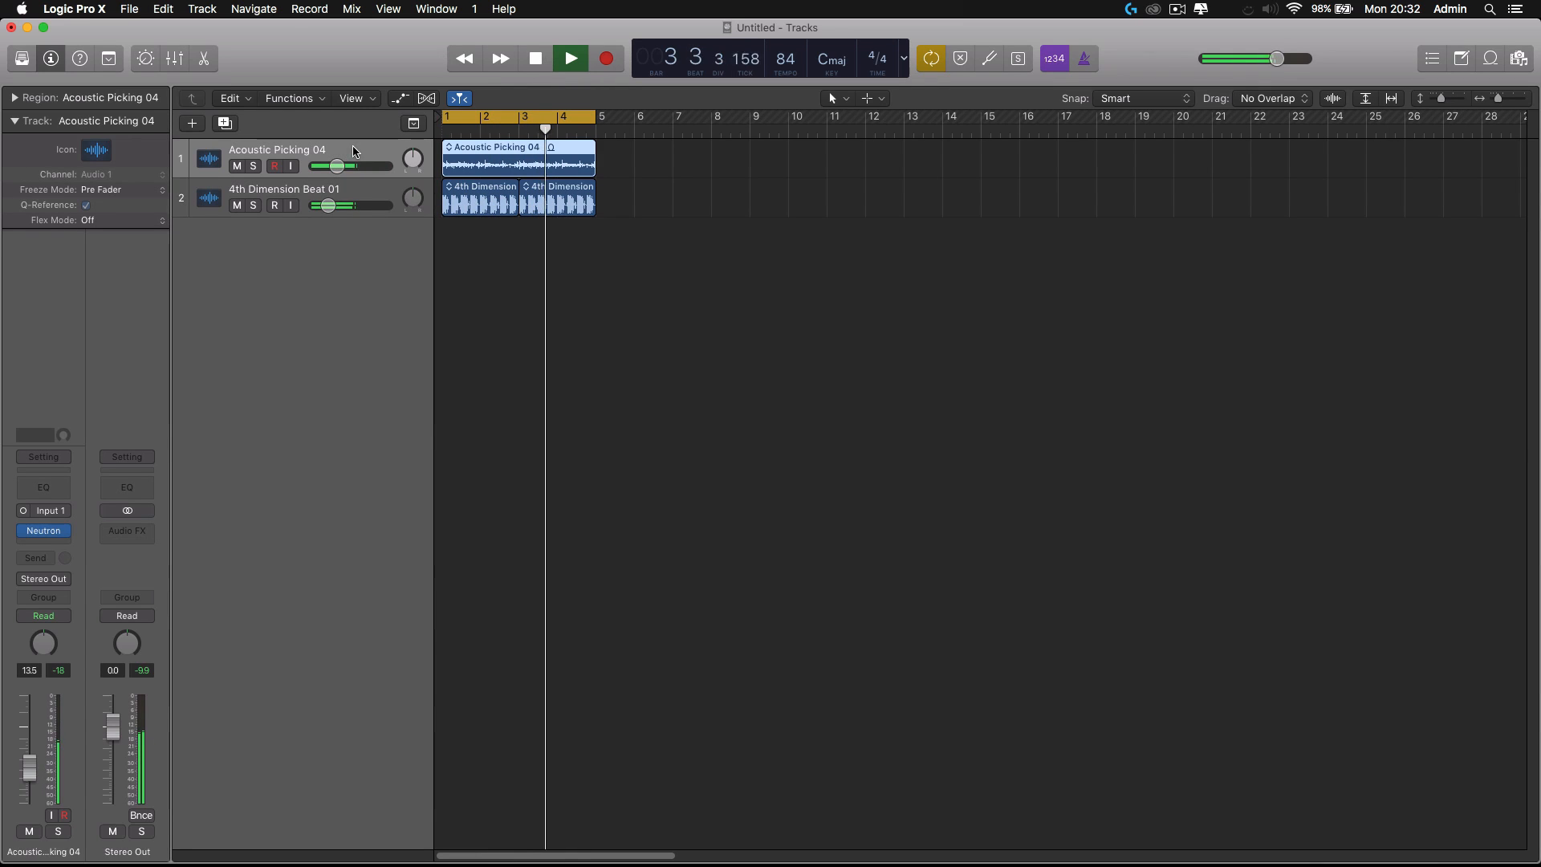
click(541, 65)
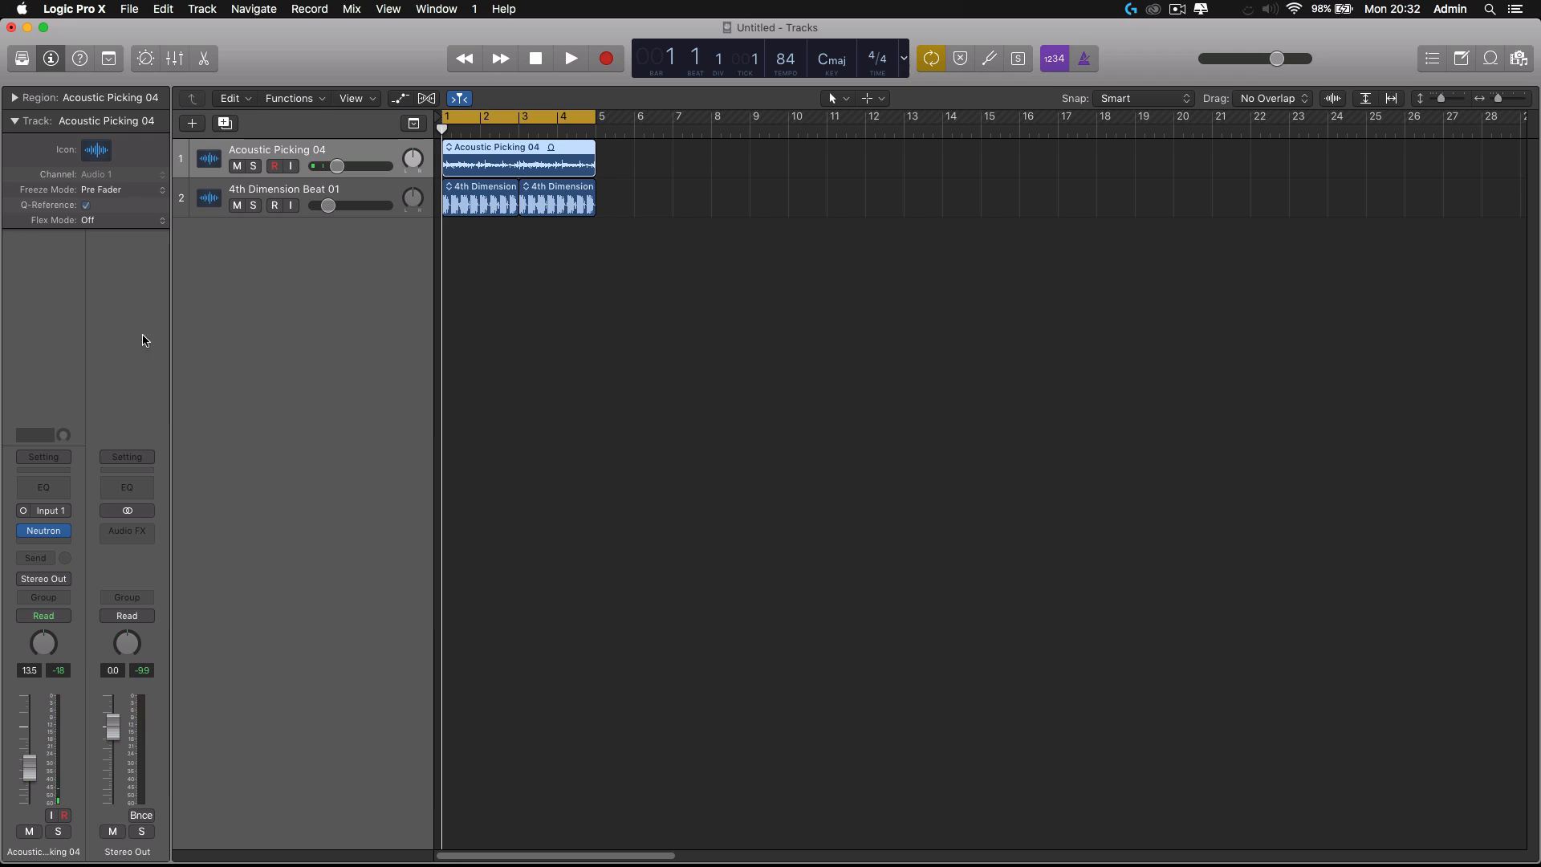
Step: Reopen Neutron on the Acoustic Picking 04 track without loading a preset, and rename the instance "Ac guitar"
click(45, 534)
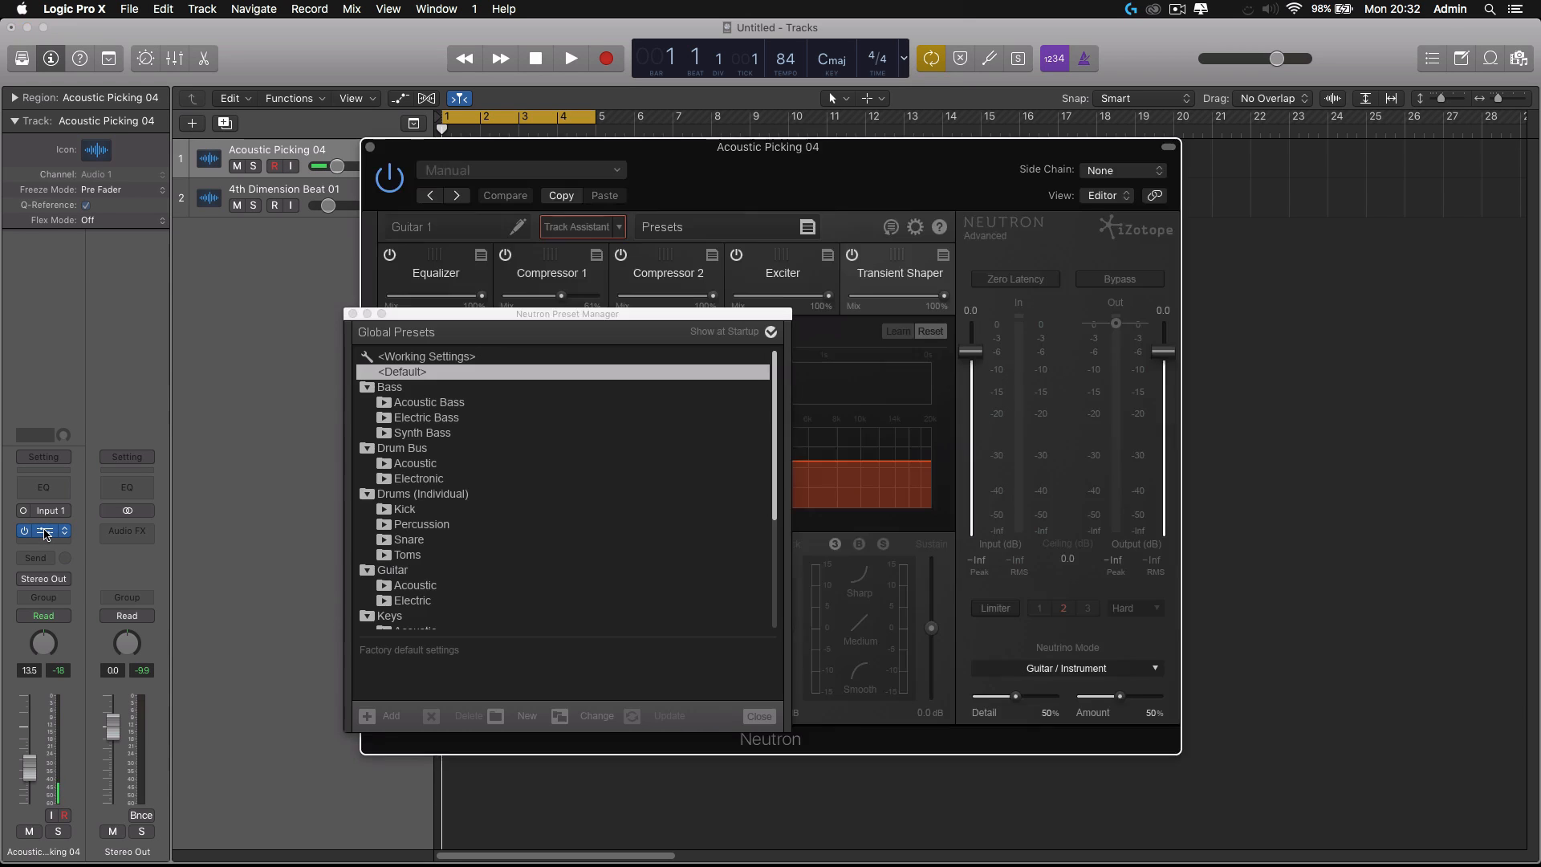
click(760, 719)
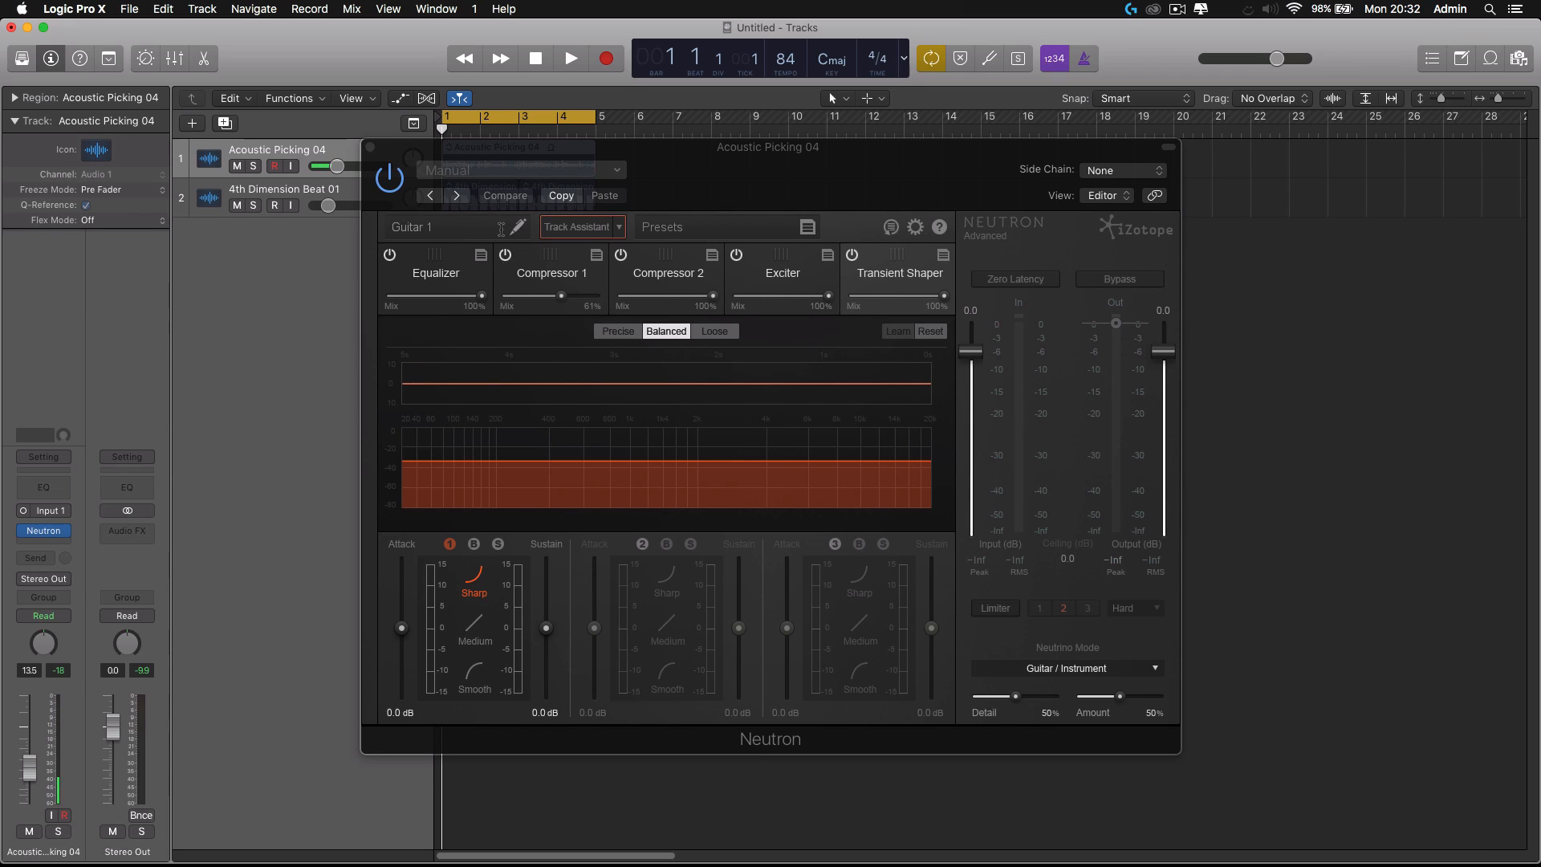
click(468, 227)
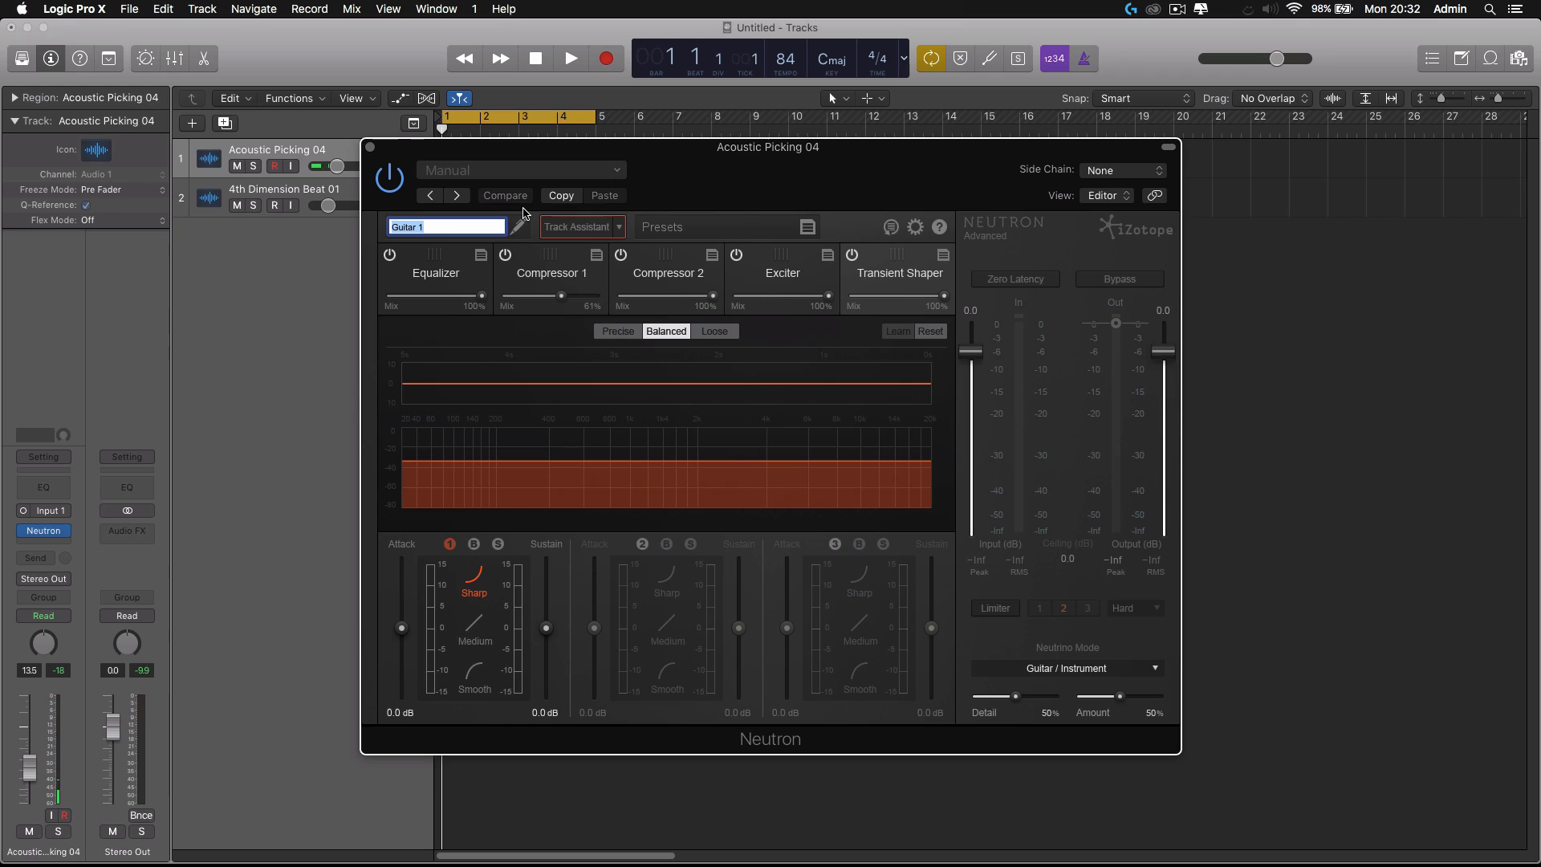
text(Ac guitar)
key(Return)
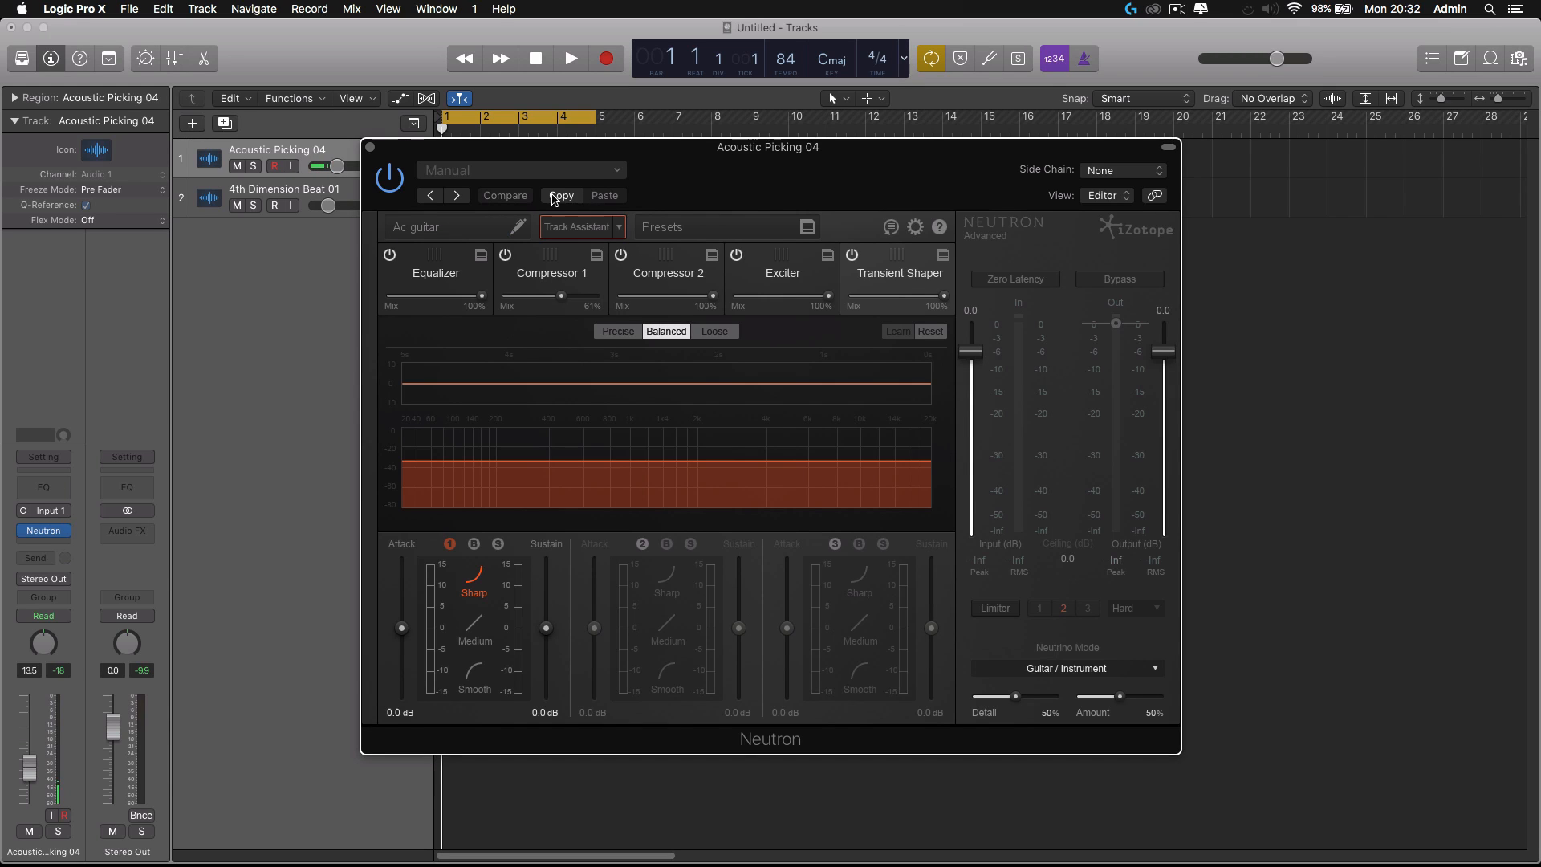
Step: Turn on Masking in the equalizer of the guitar track's Neutron, and close the plug-in window
click(619, 228)
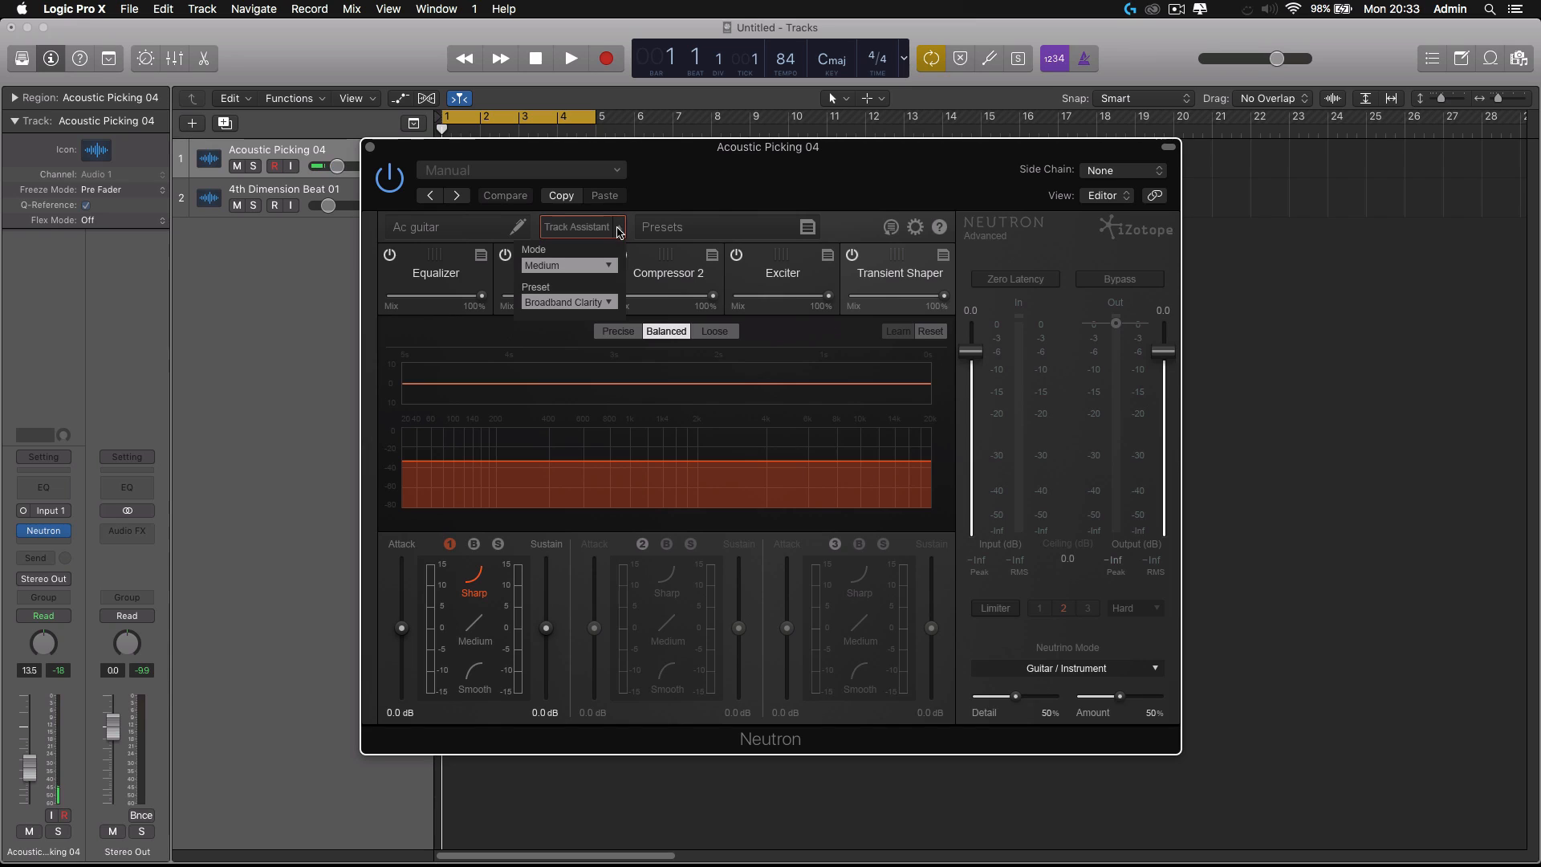
click(446, 271)
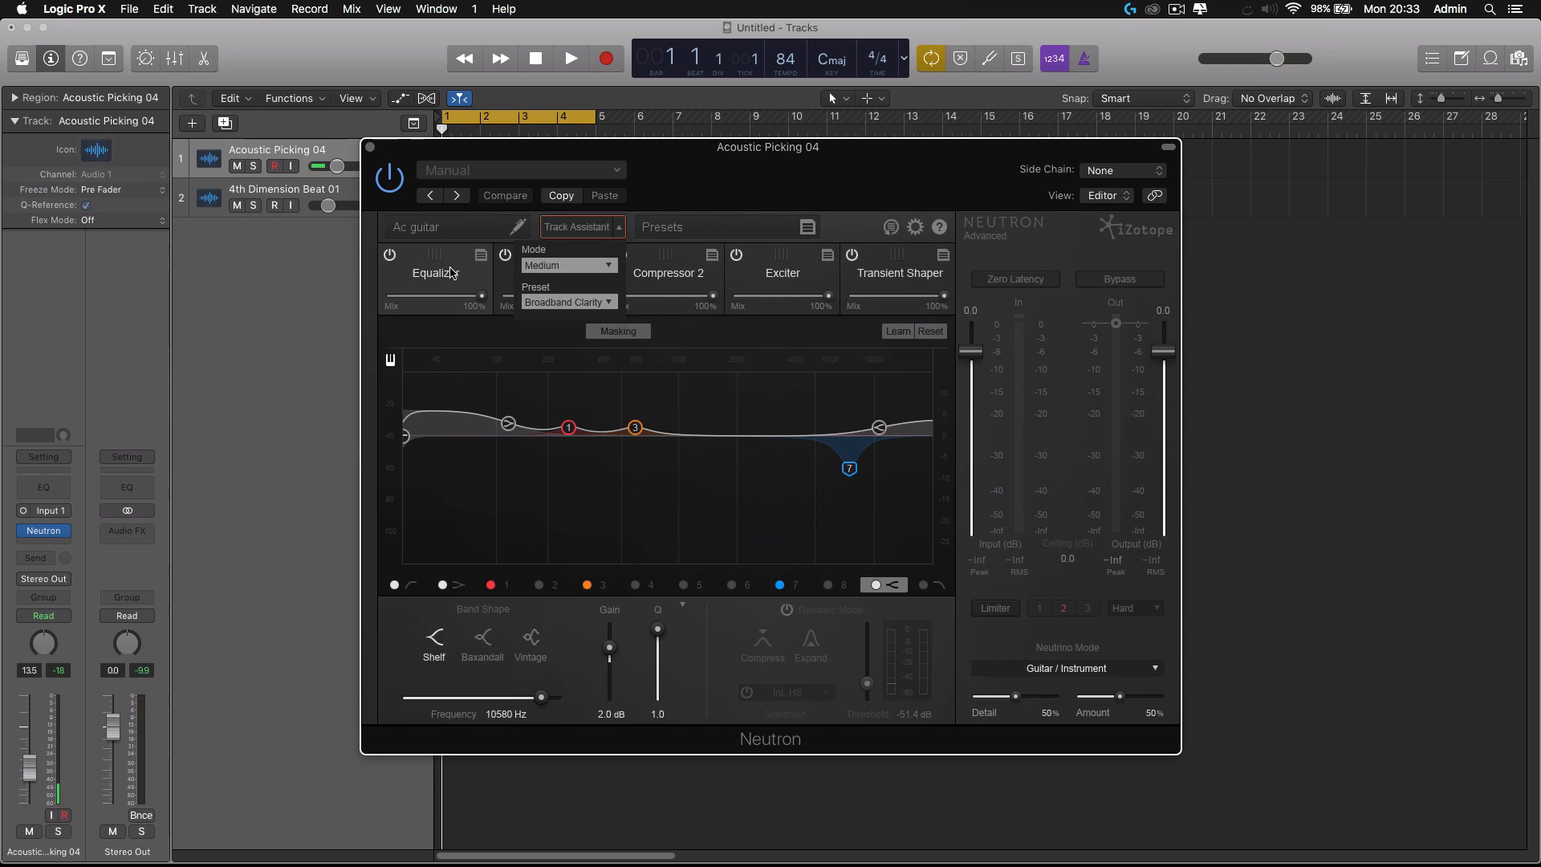
click(634, 332)
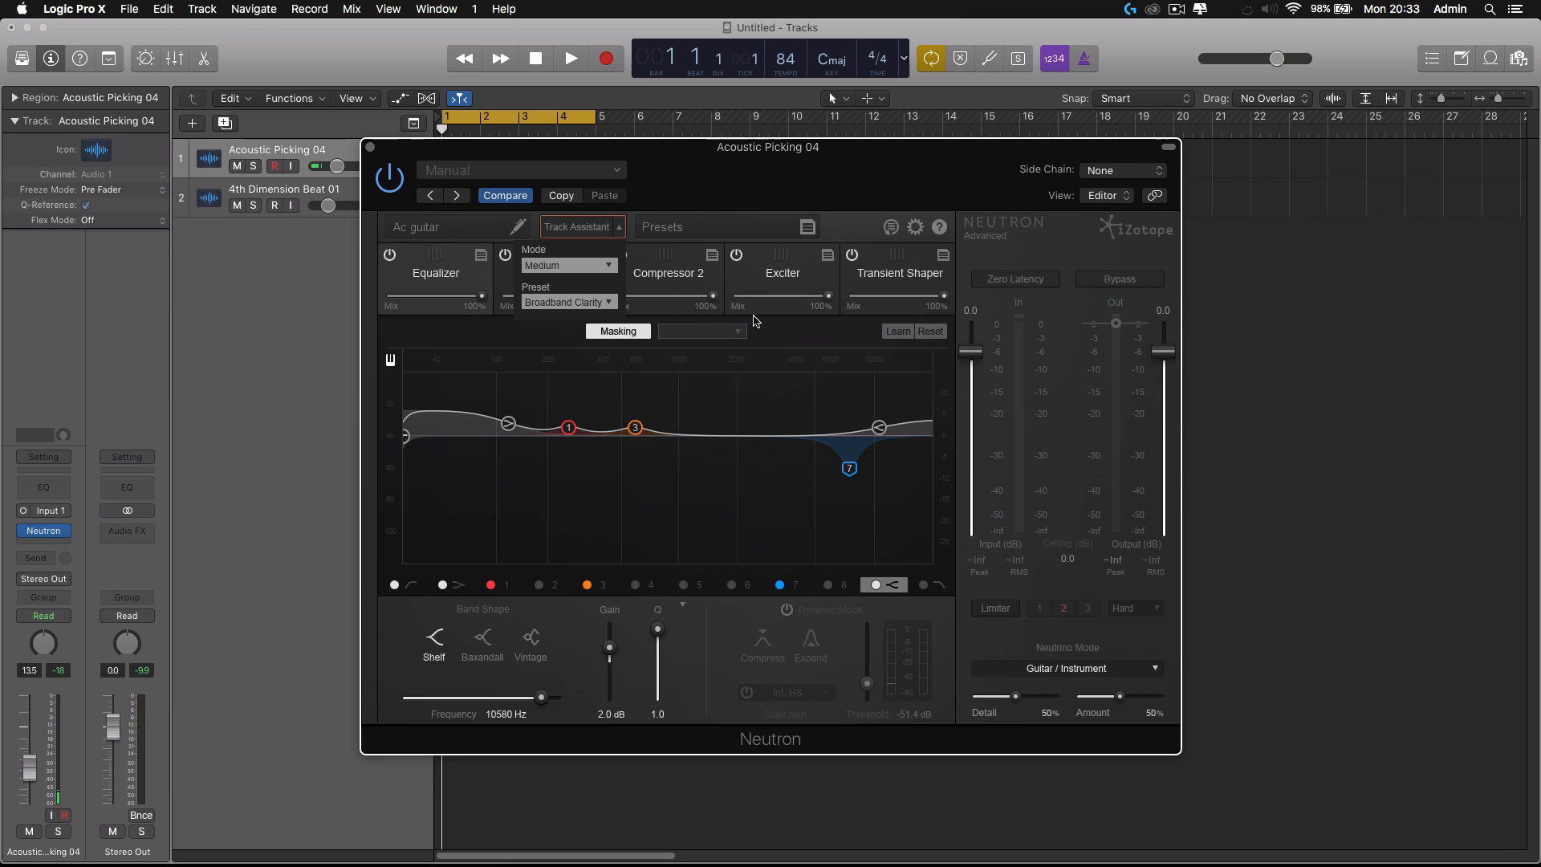
click(371, 148)
Step: Insert a stereo Neutron on the 4th Dimension Beat 01 track, dismiss the preset manager, and move the plug-in window clear of the tracks
click(349, 194)
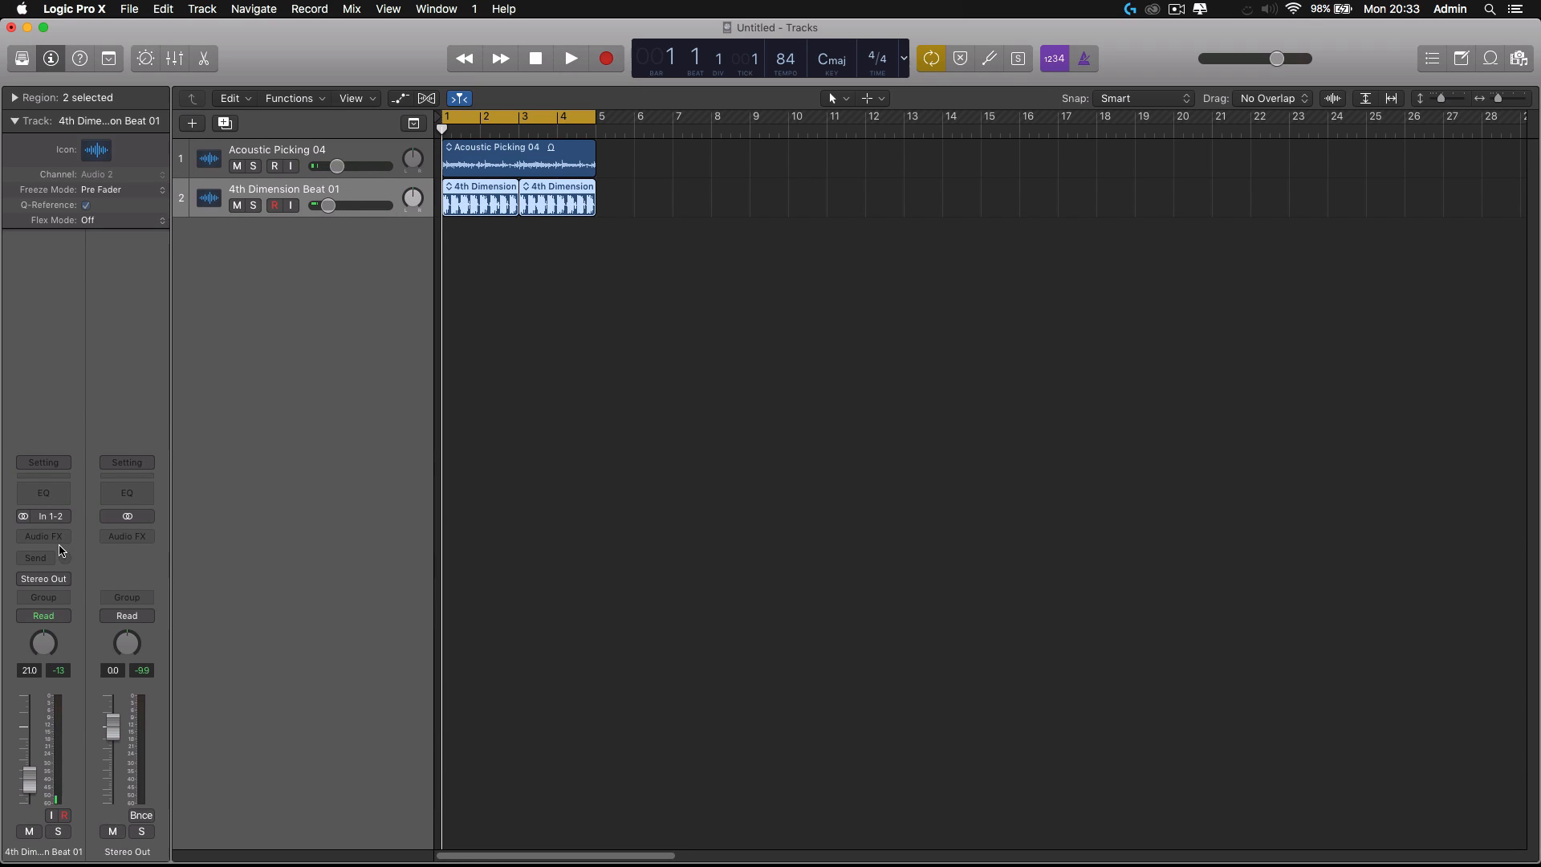
click(57, 538)
mouse_move(88, 572)
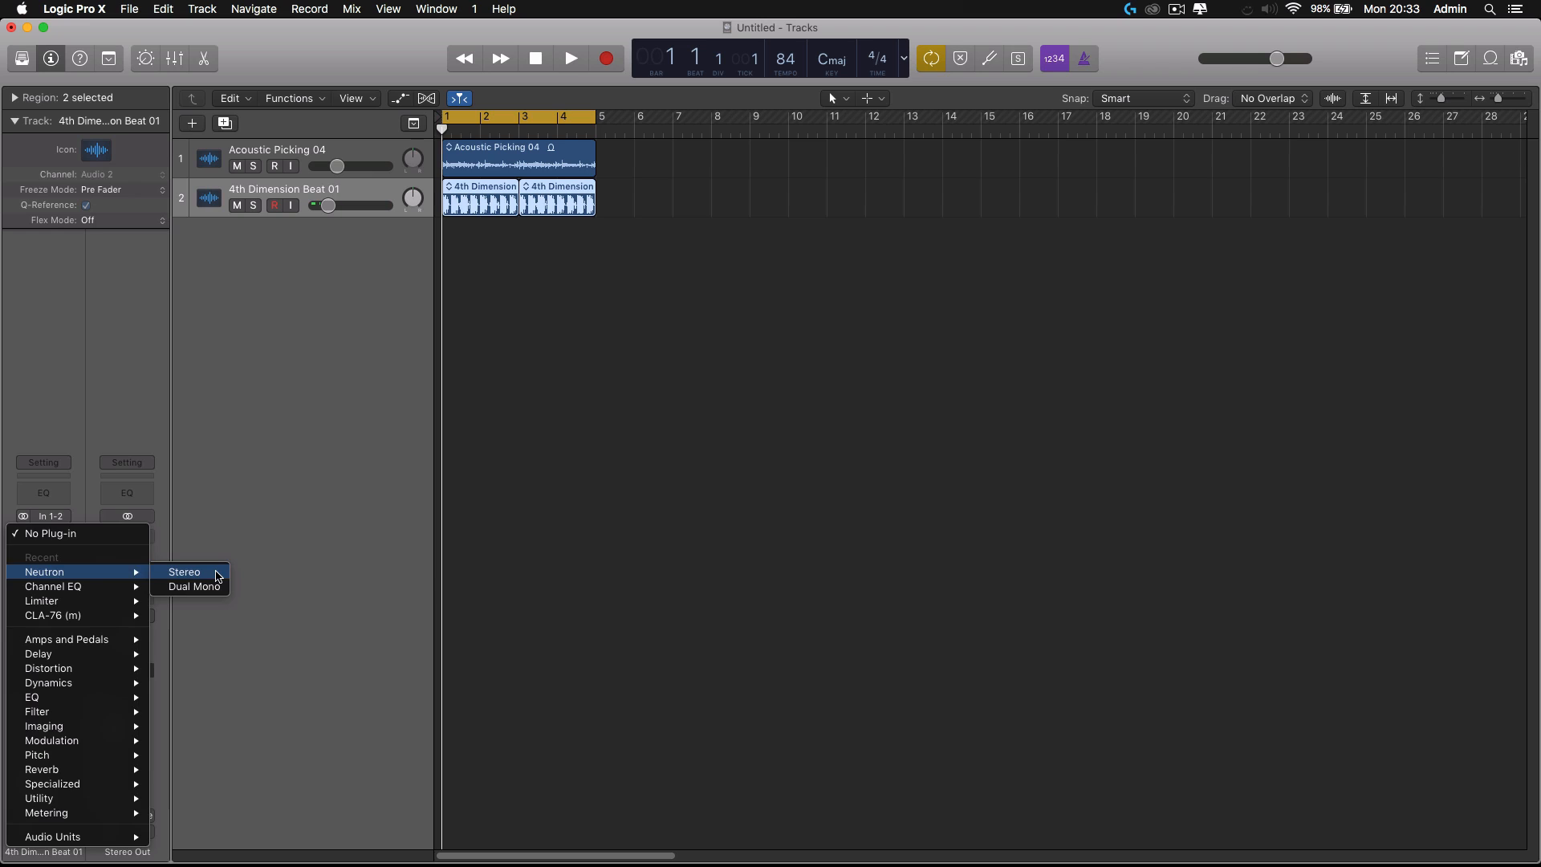
click(217, 575)
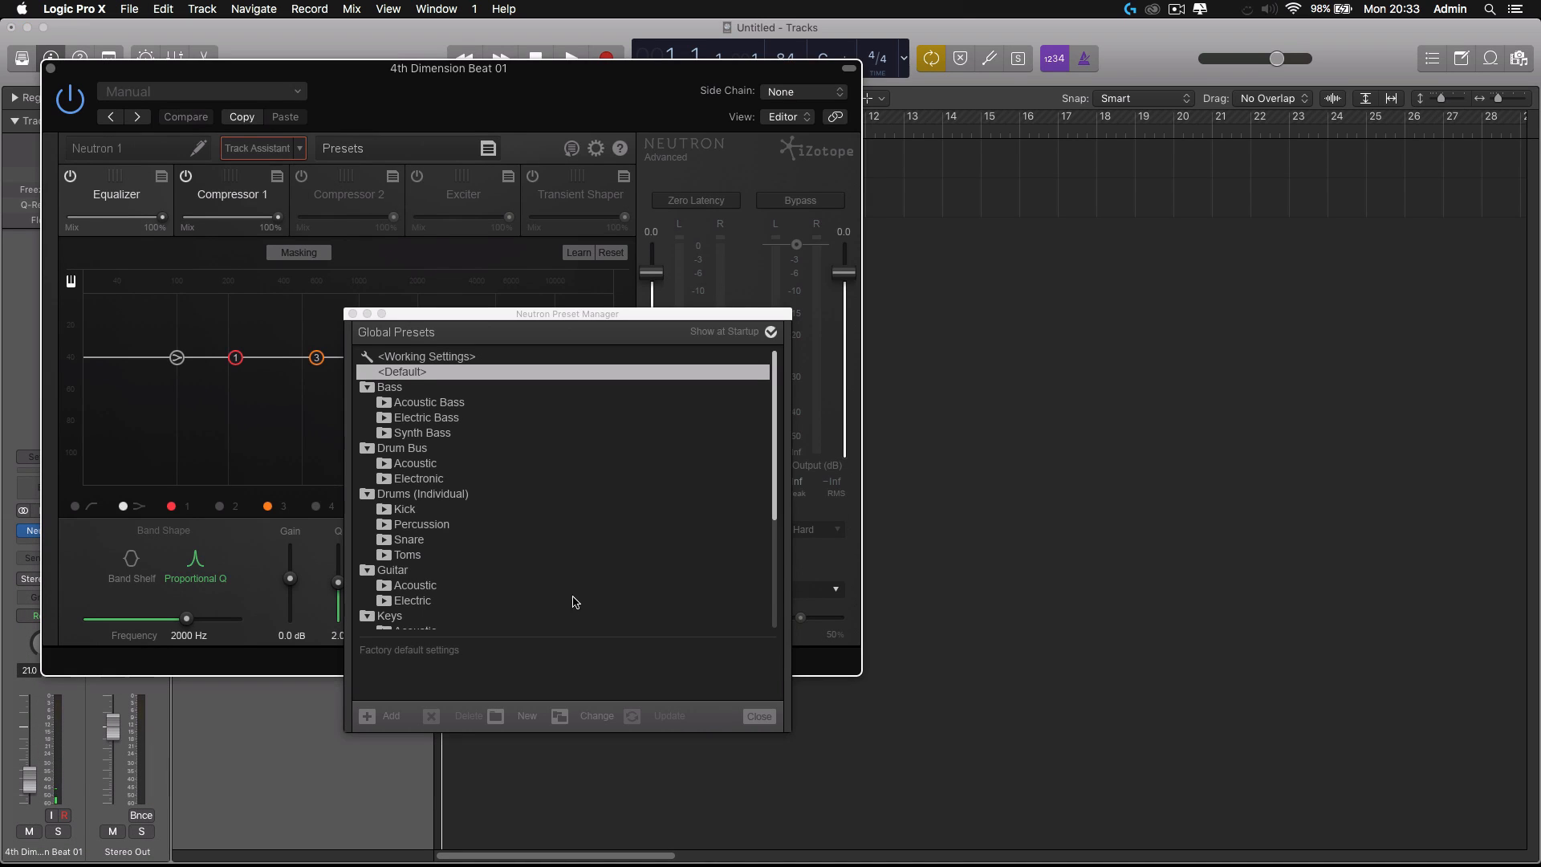
click(760, 716)
drag(353, 87, 744, 264)
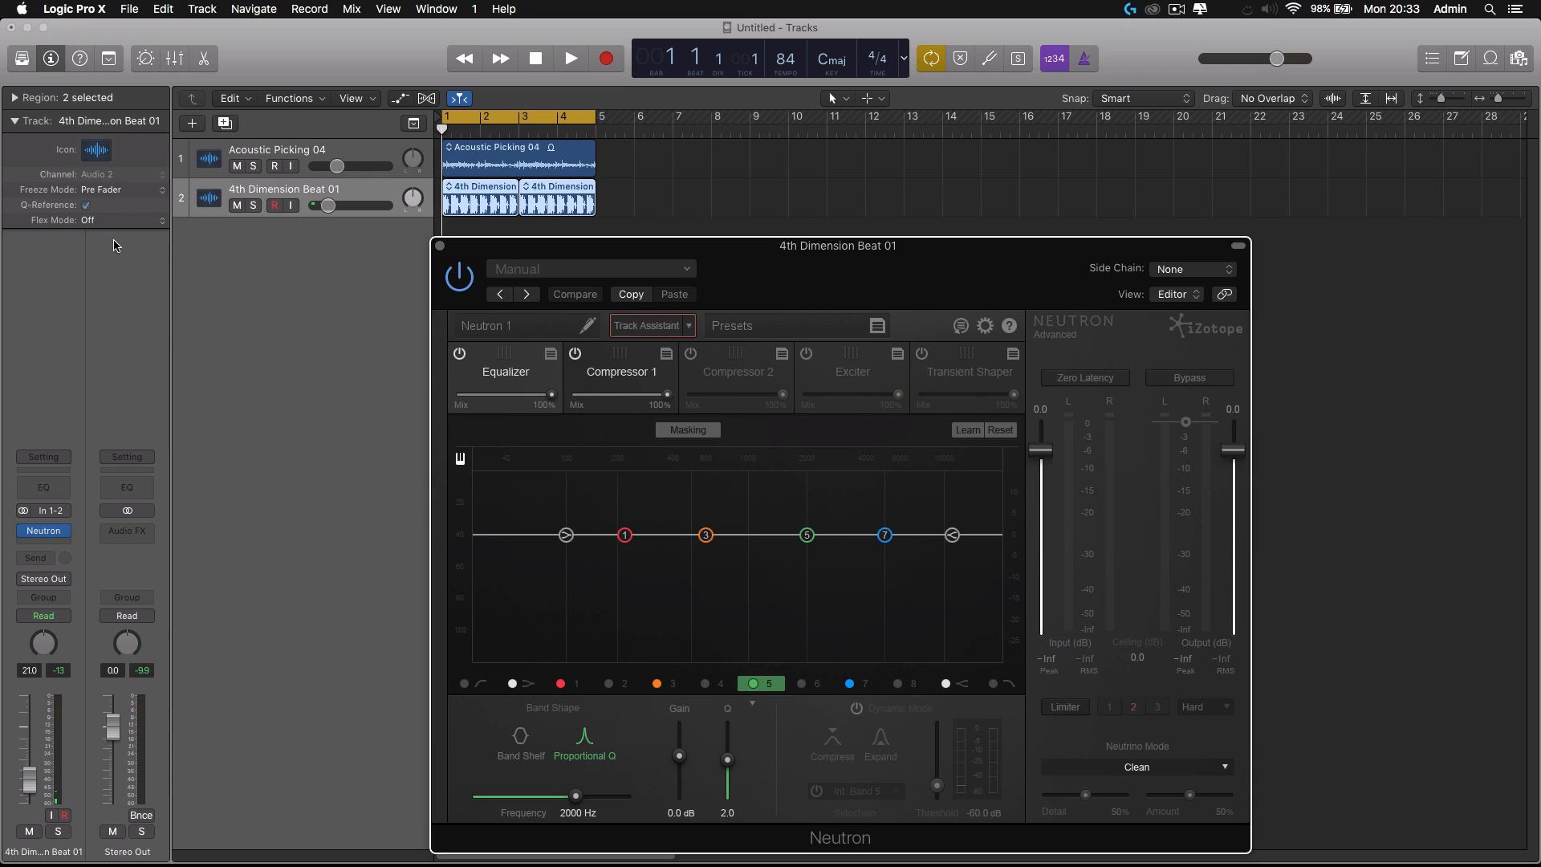
Step: Turn on Masking in the beat track's Neutron equalizer with Ac guitar as the comparison source, and close the plug-in window
click(278, 149)
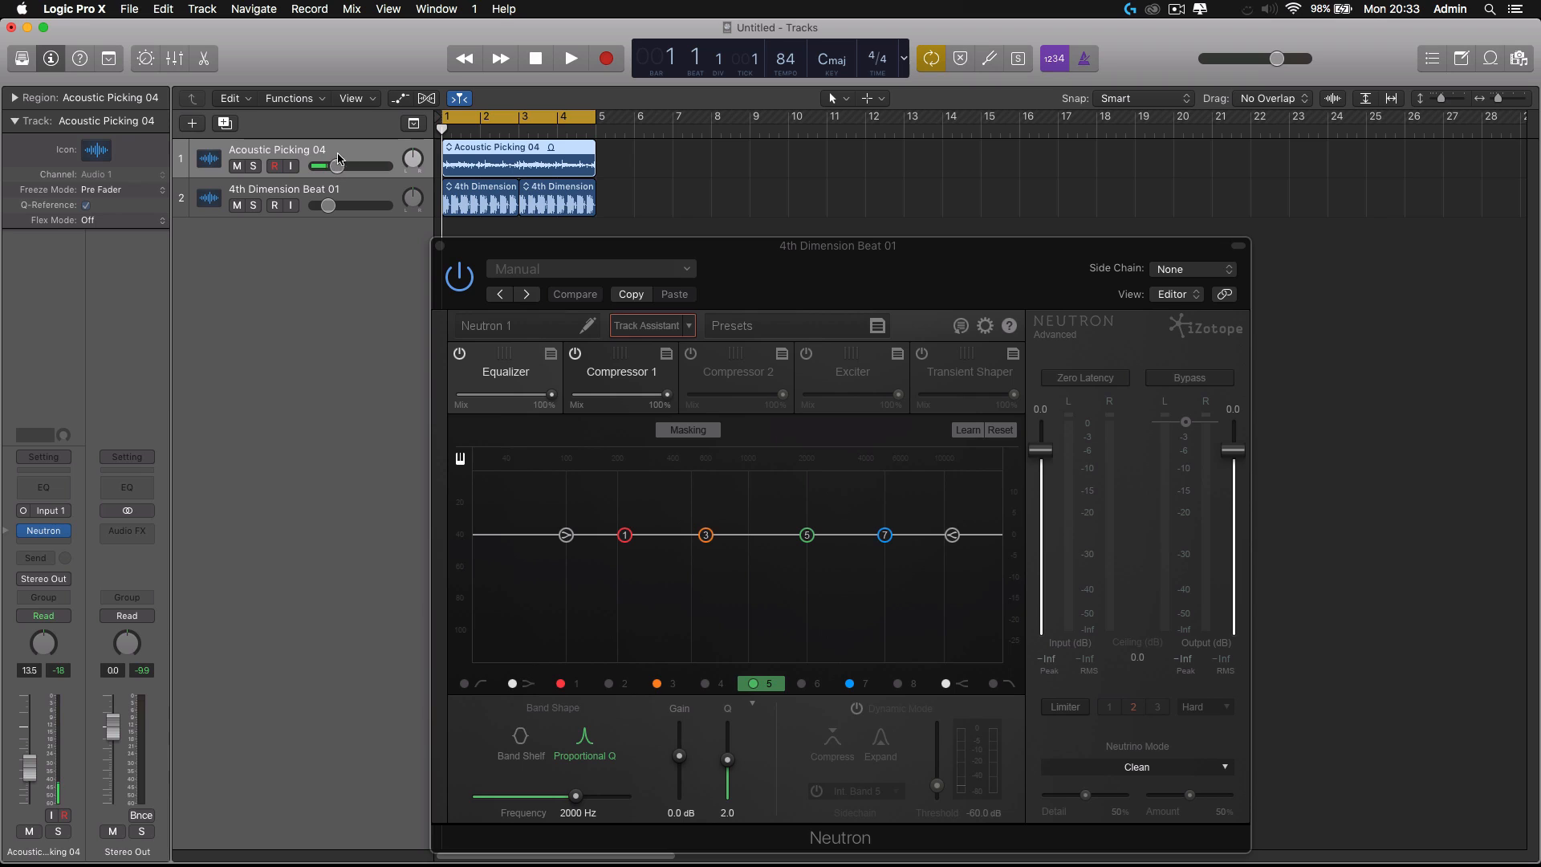
click(710, 431)
click(769, 432)
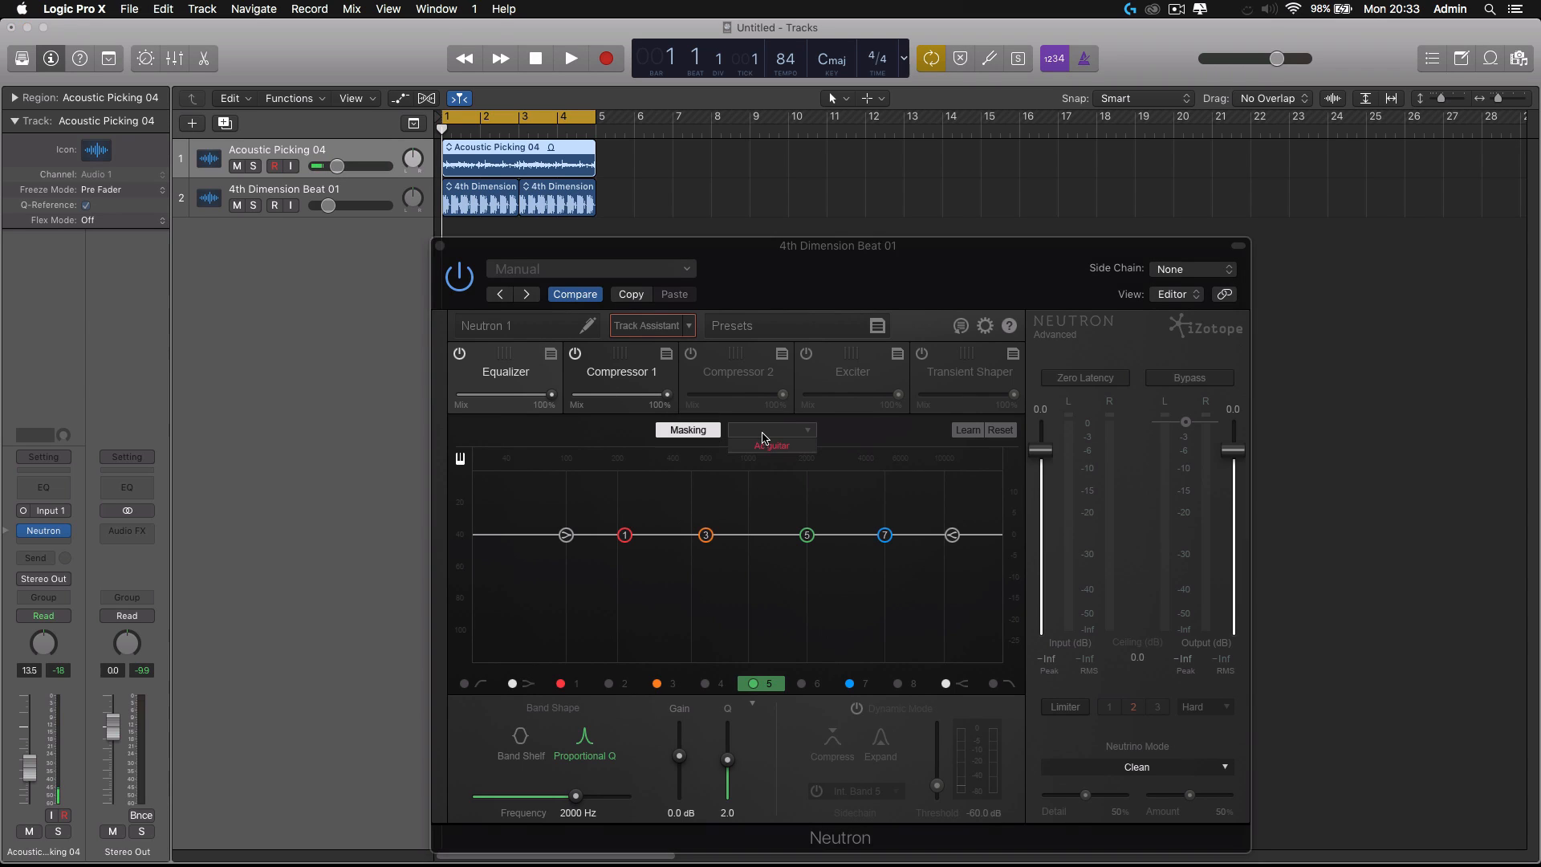
click(771, 446)
click(440, 246)
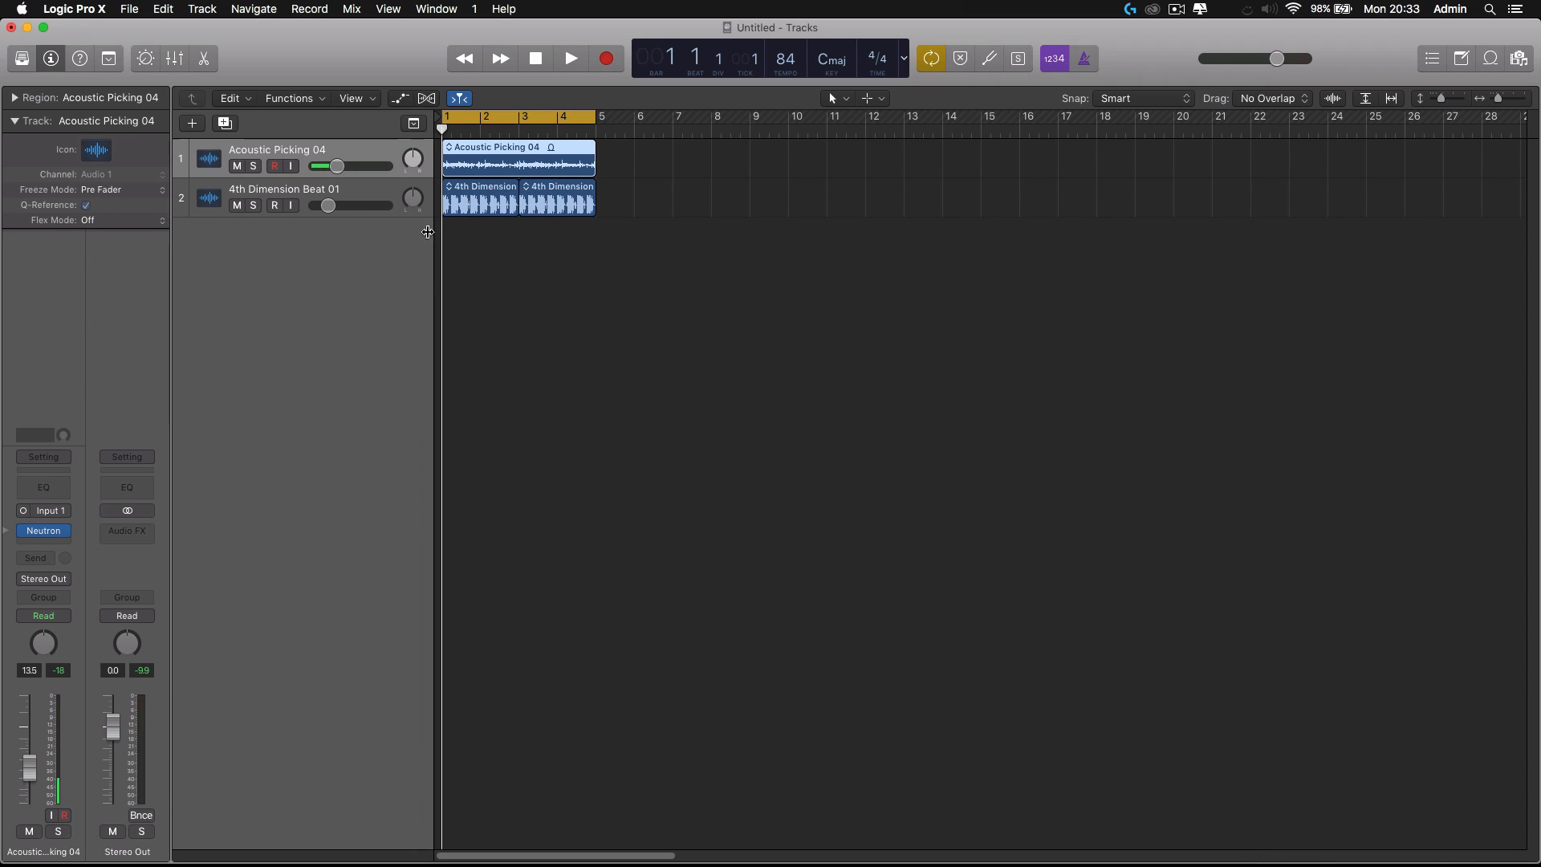
Step: Open Neutron on the 4th Dimension Beat 01 track without loading a preset, and run Track Assistant while the loop plays
click(303, 196)
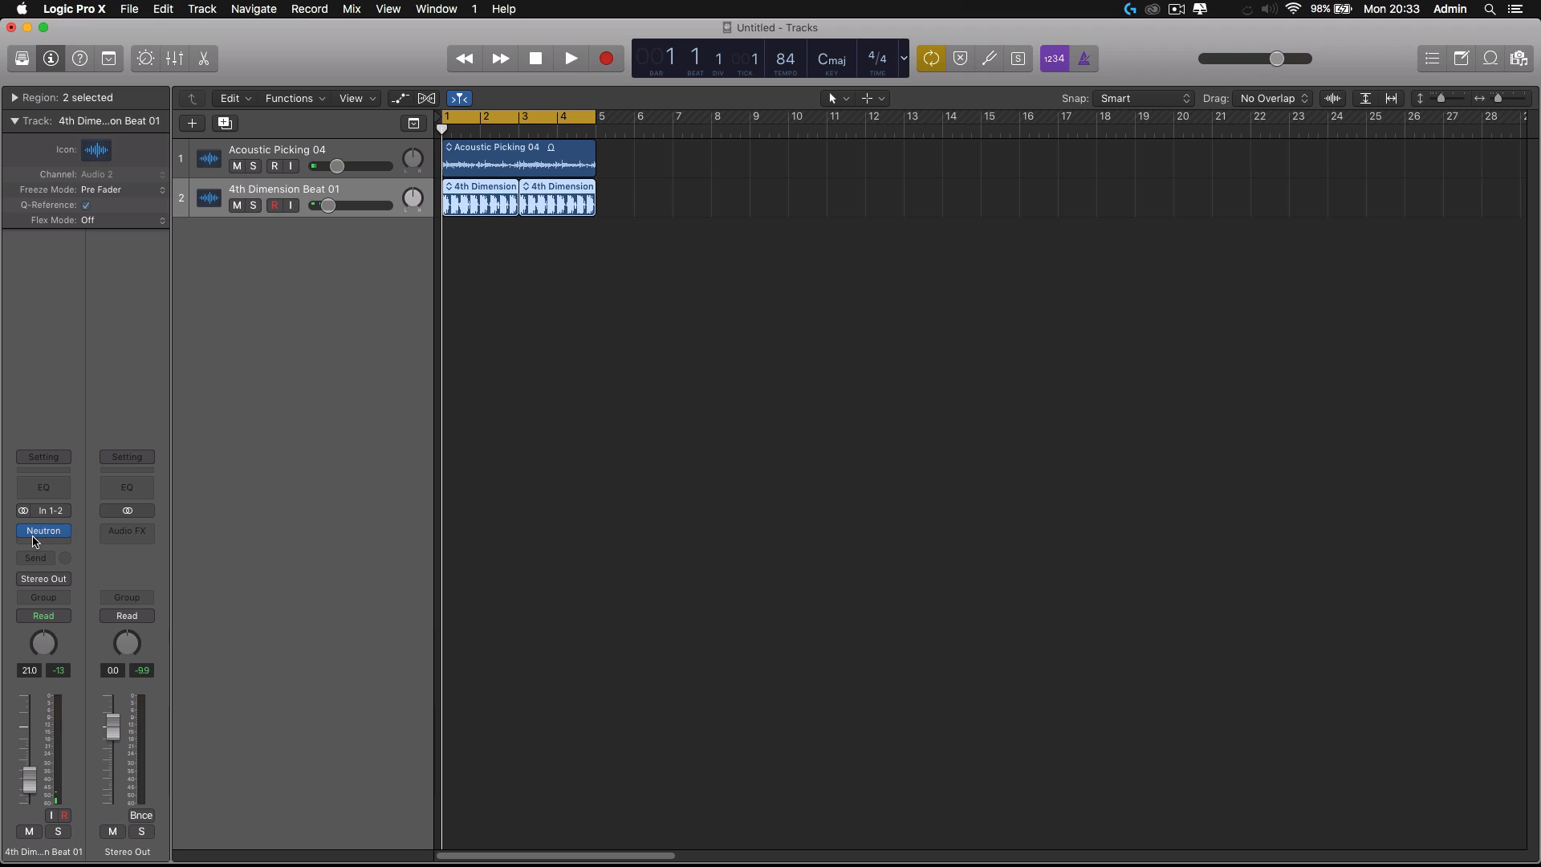
click(67, 530)
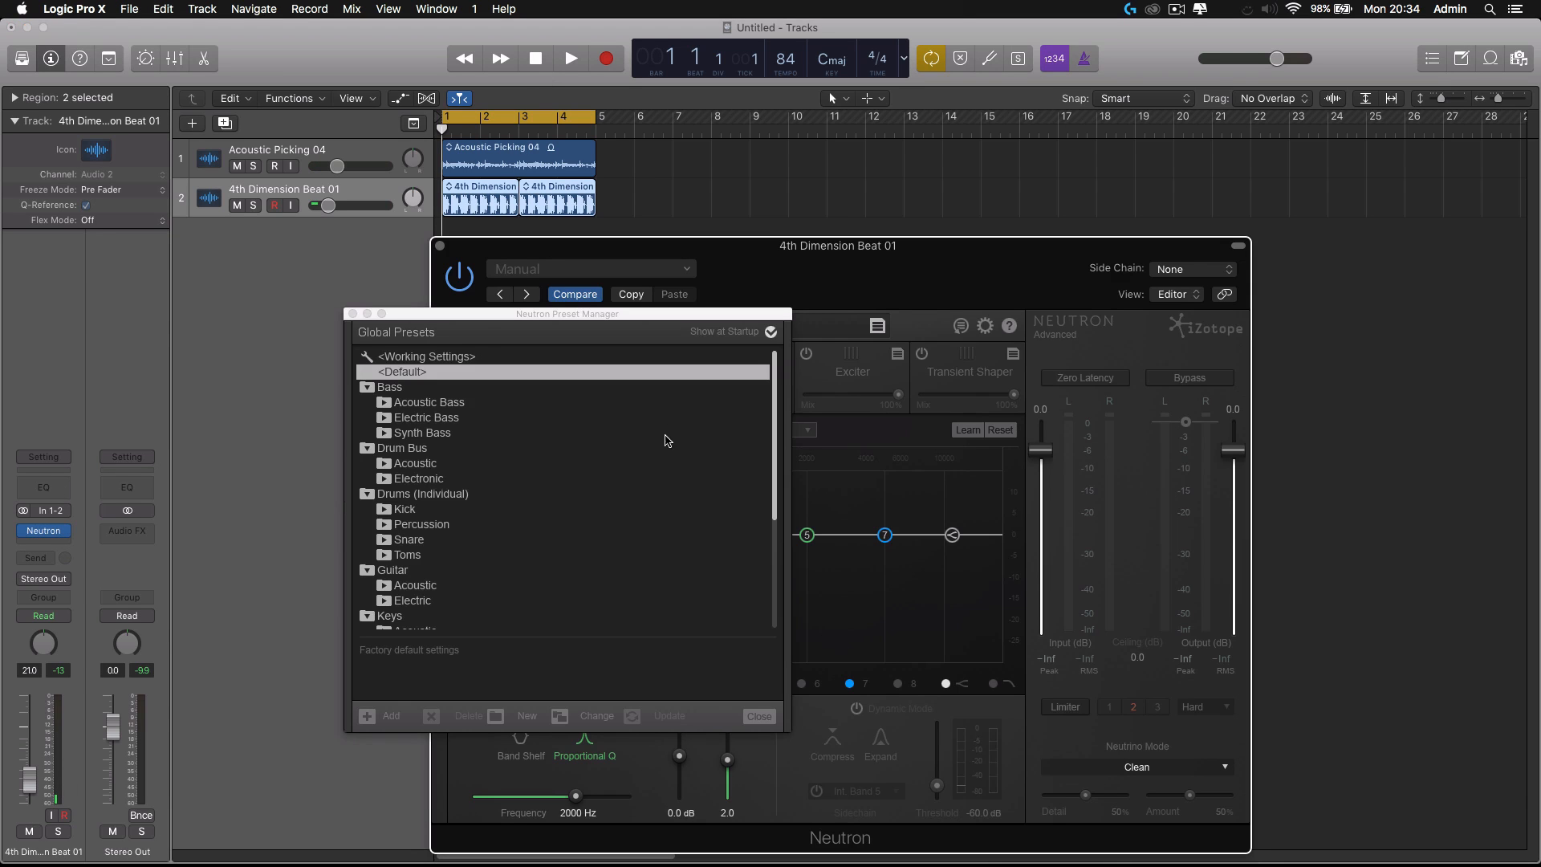
click(759, 716)
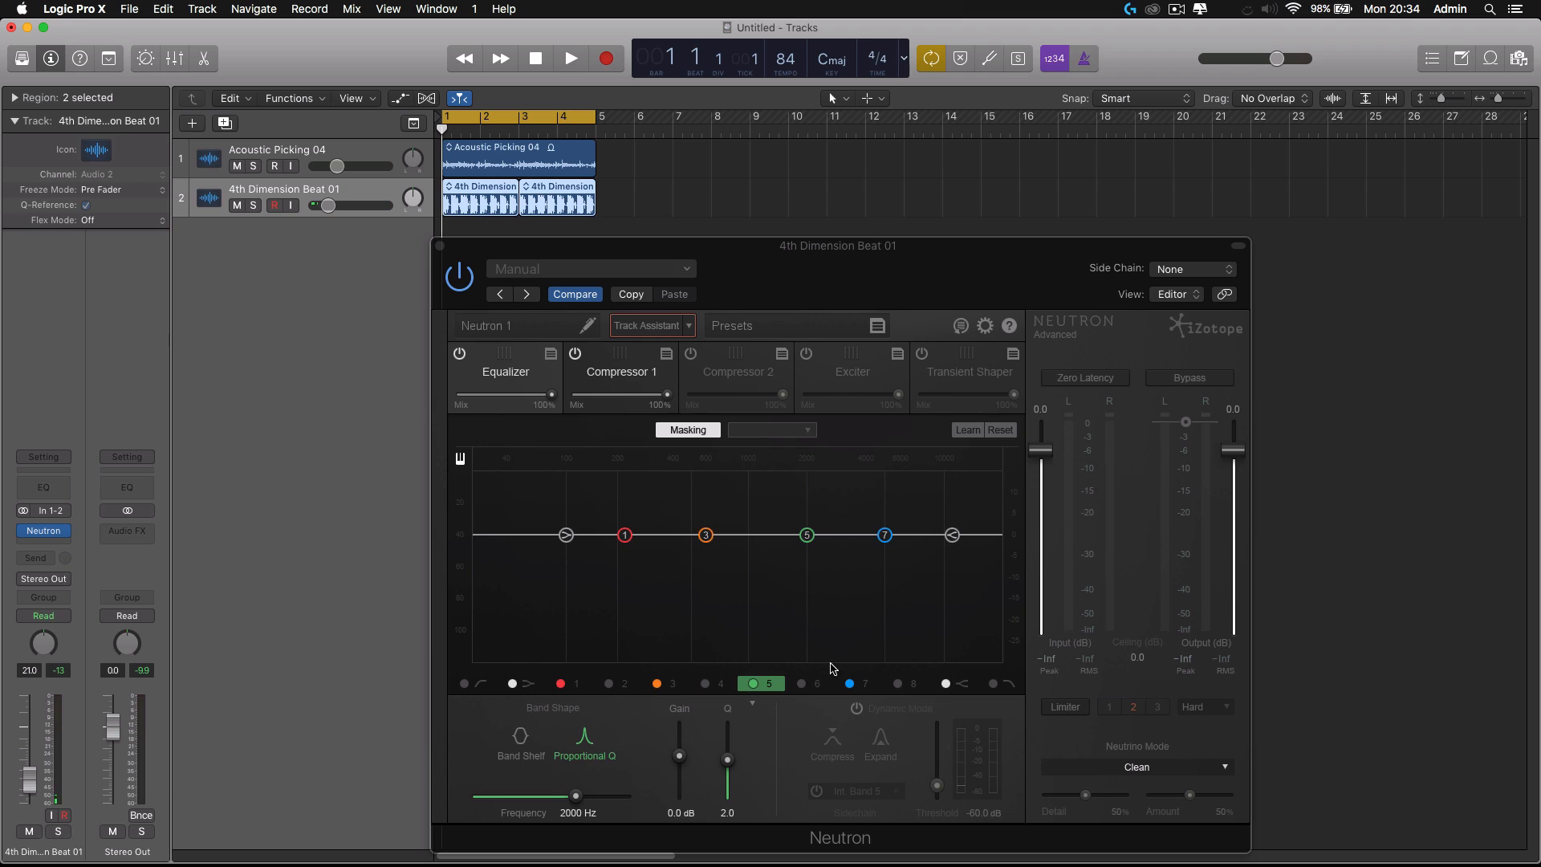
click(647, 325)
key(space)
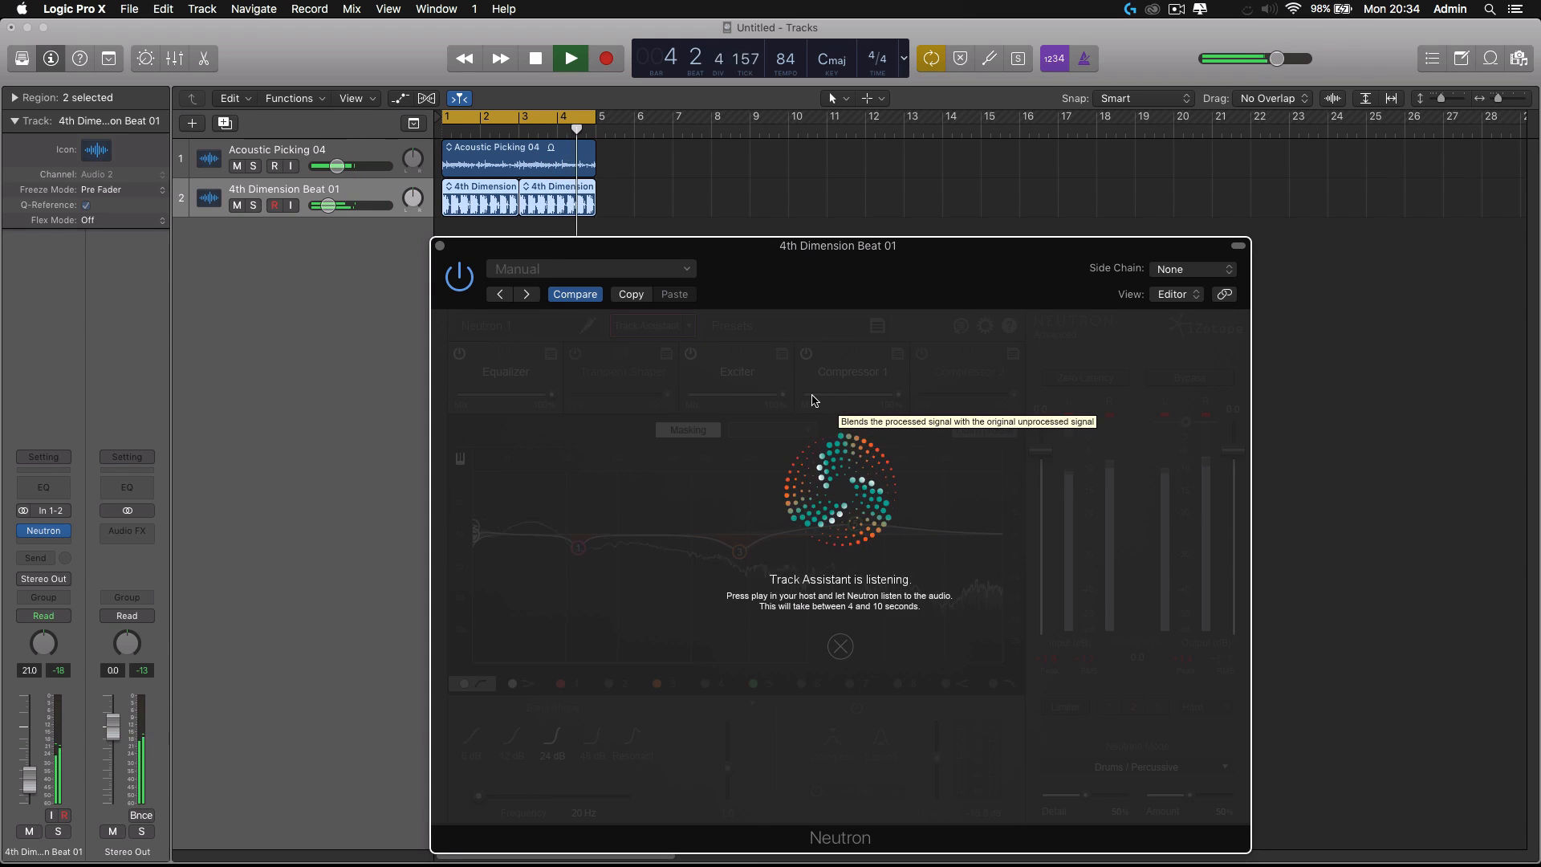
key(space)
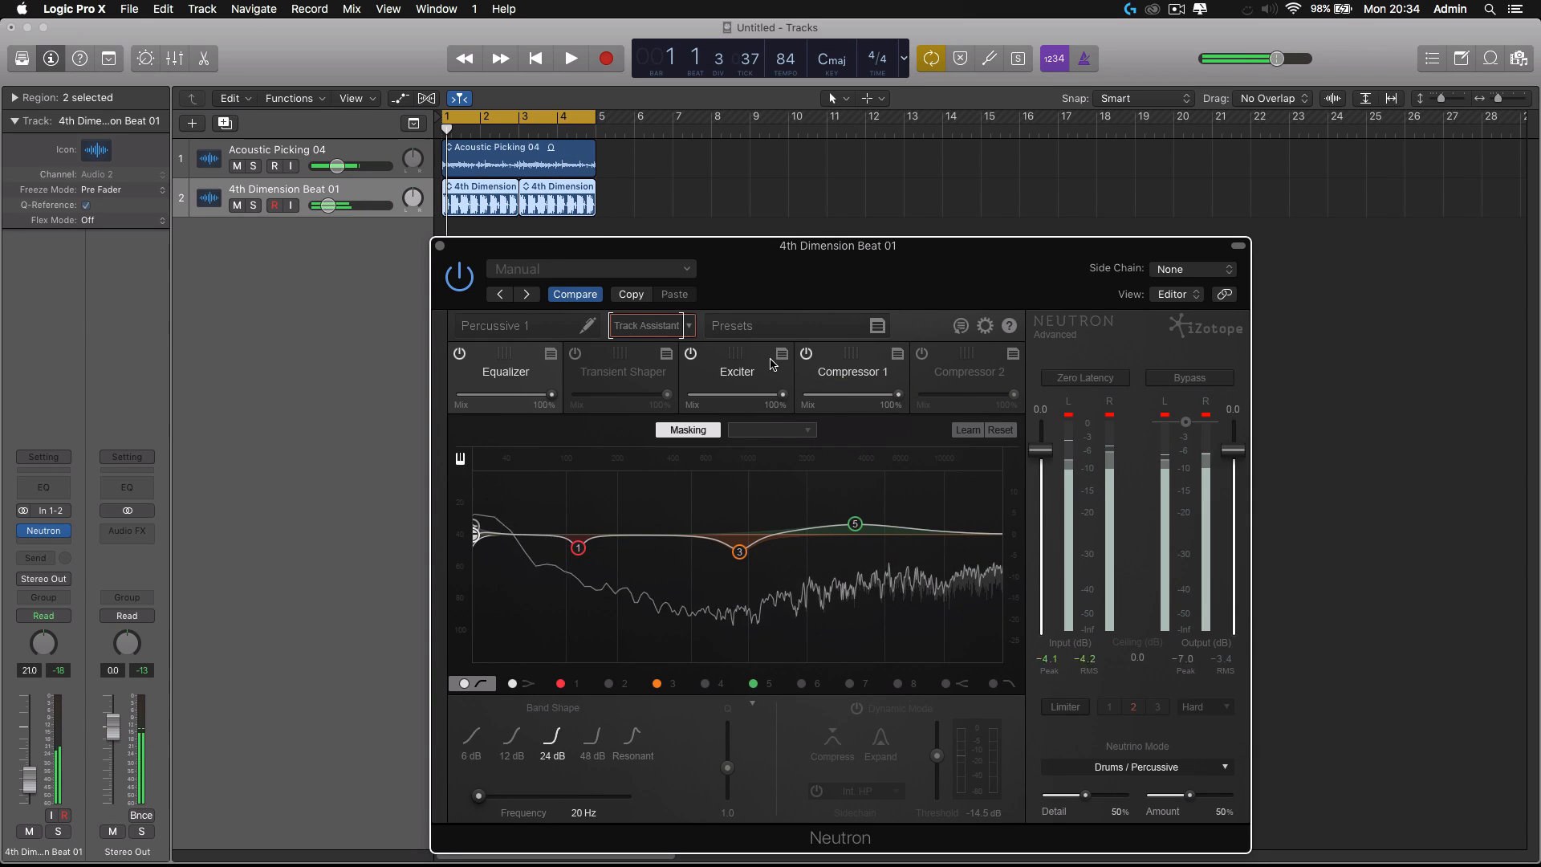
Step: Rename the beat track's Neutron instance "Drums", check its masking source list, and close the plug-in window
click(519, 324)
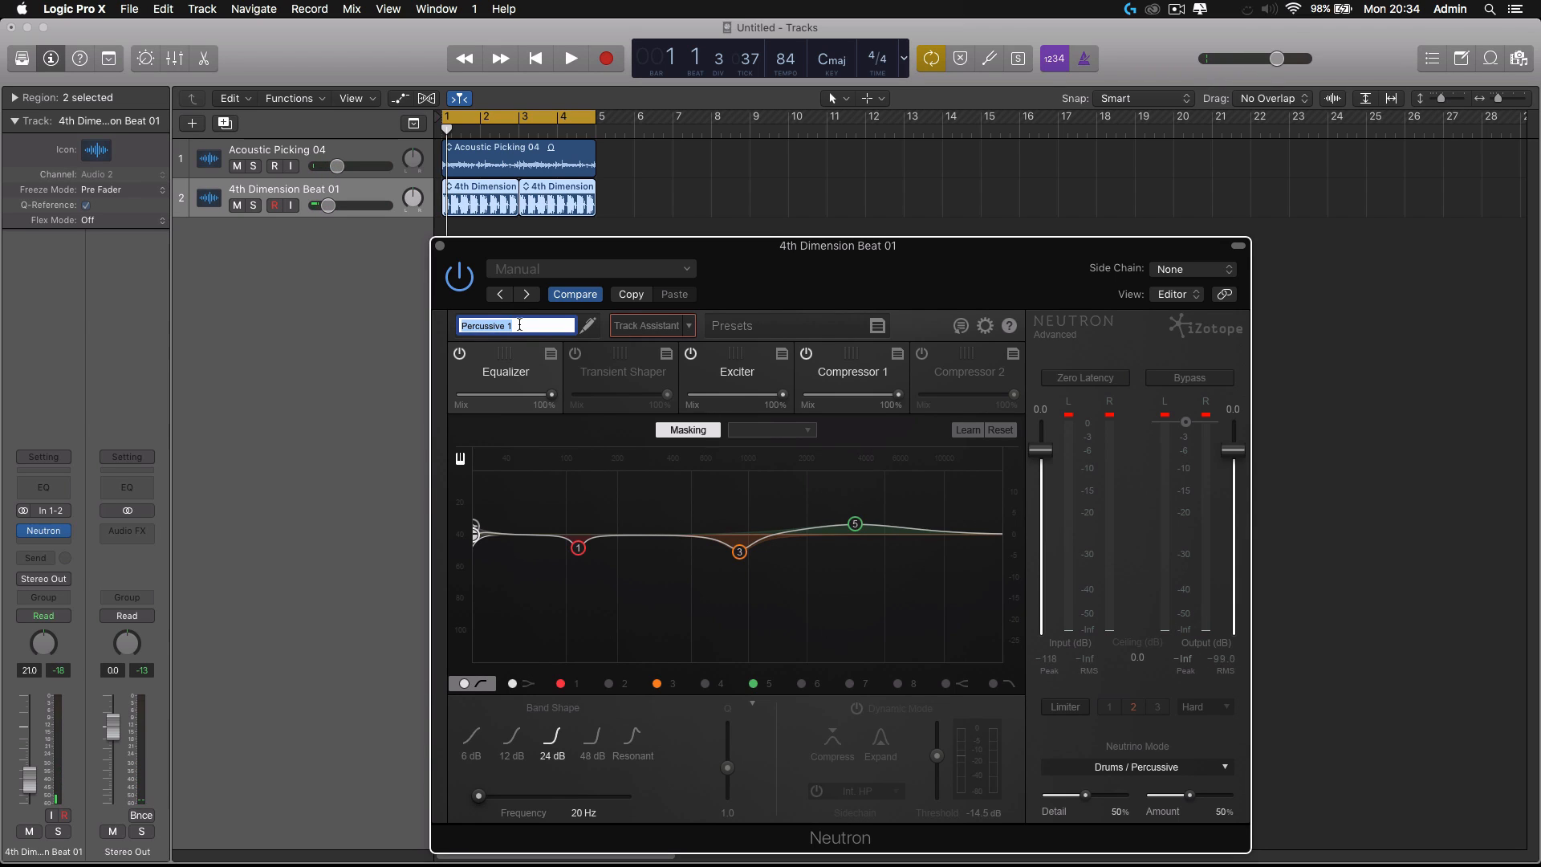
text(Drums)
key(Return)
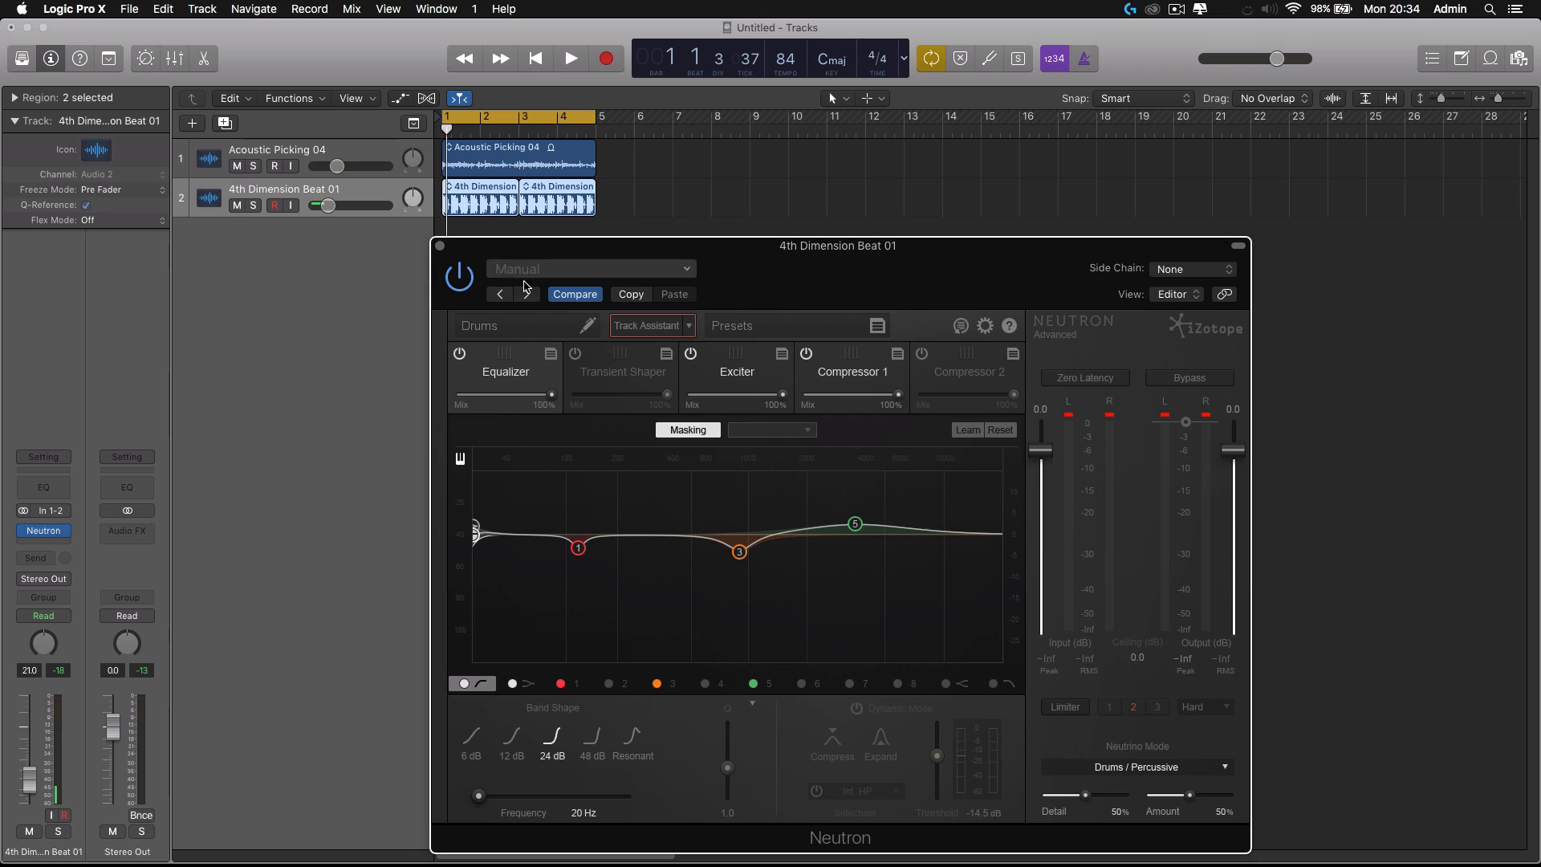
click(786, 430)
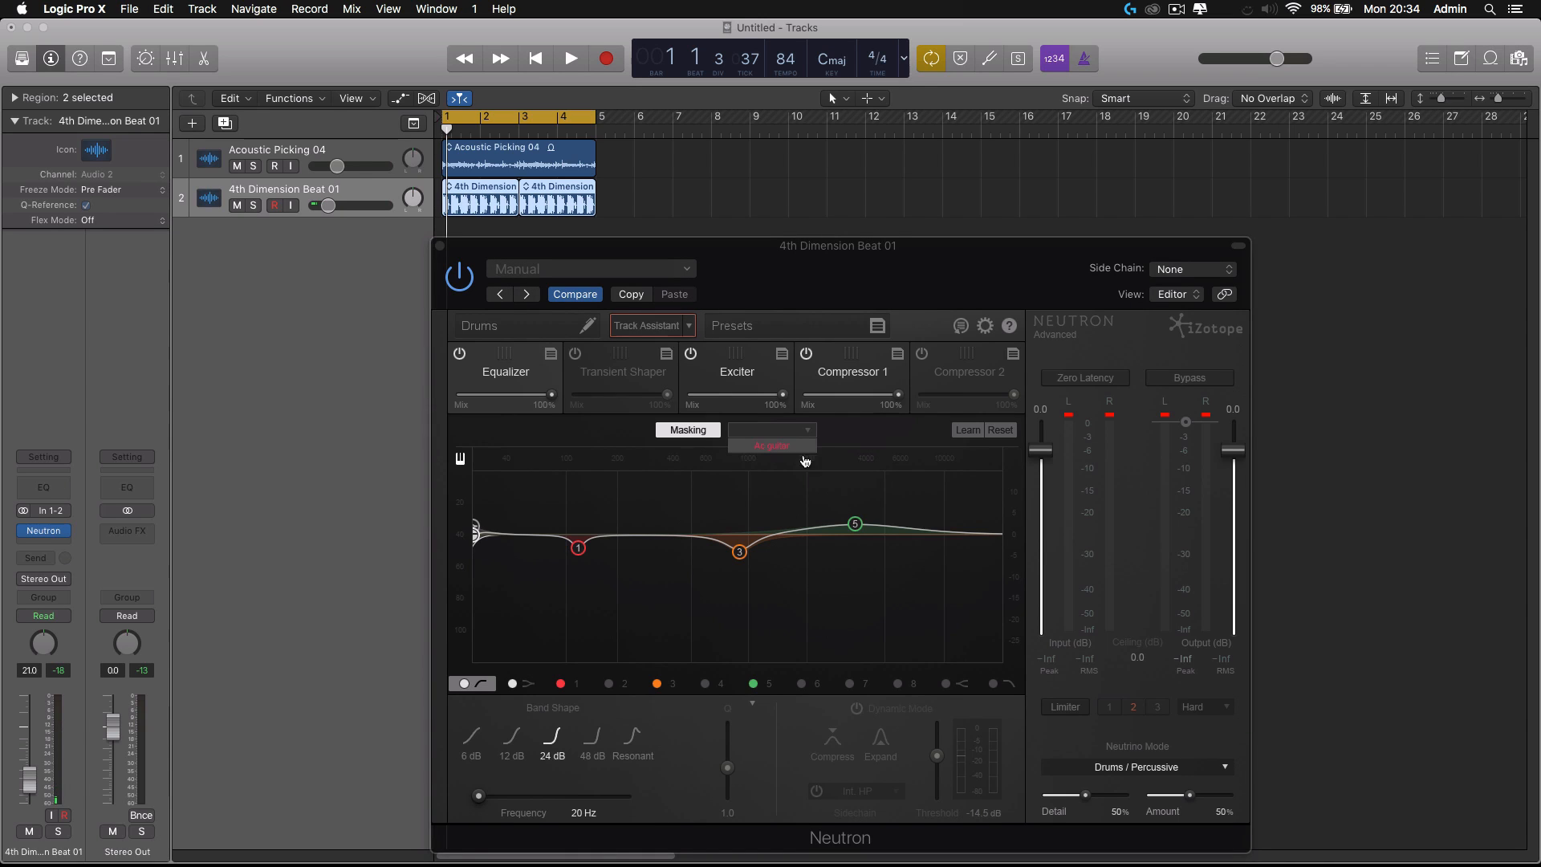
click(787, 410)
click(489, 379)
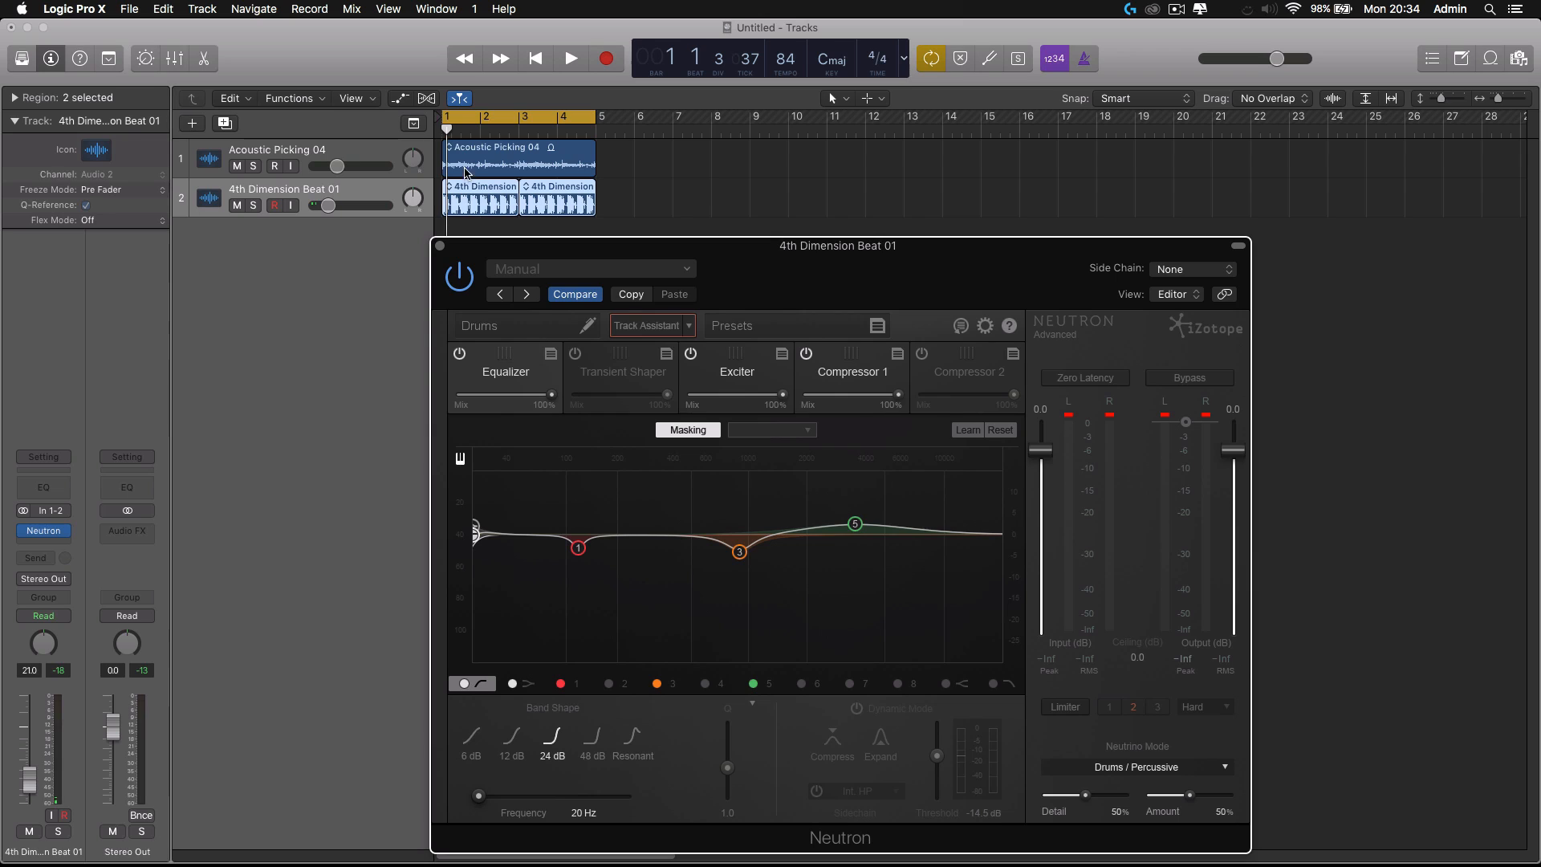
click(440, 246)
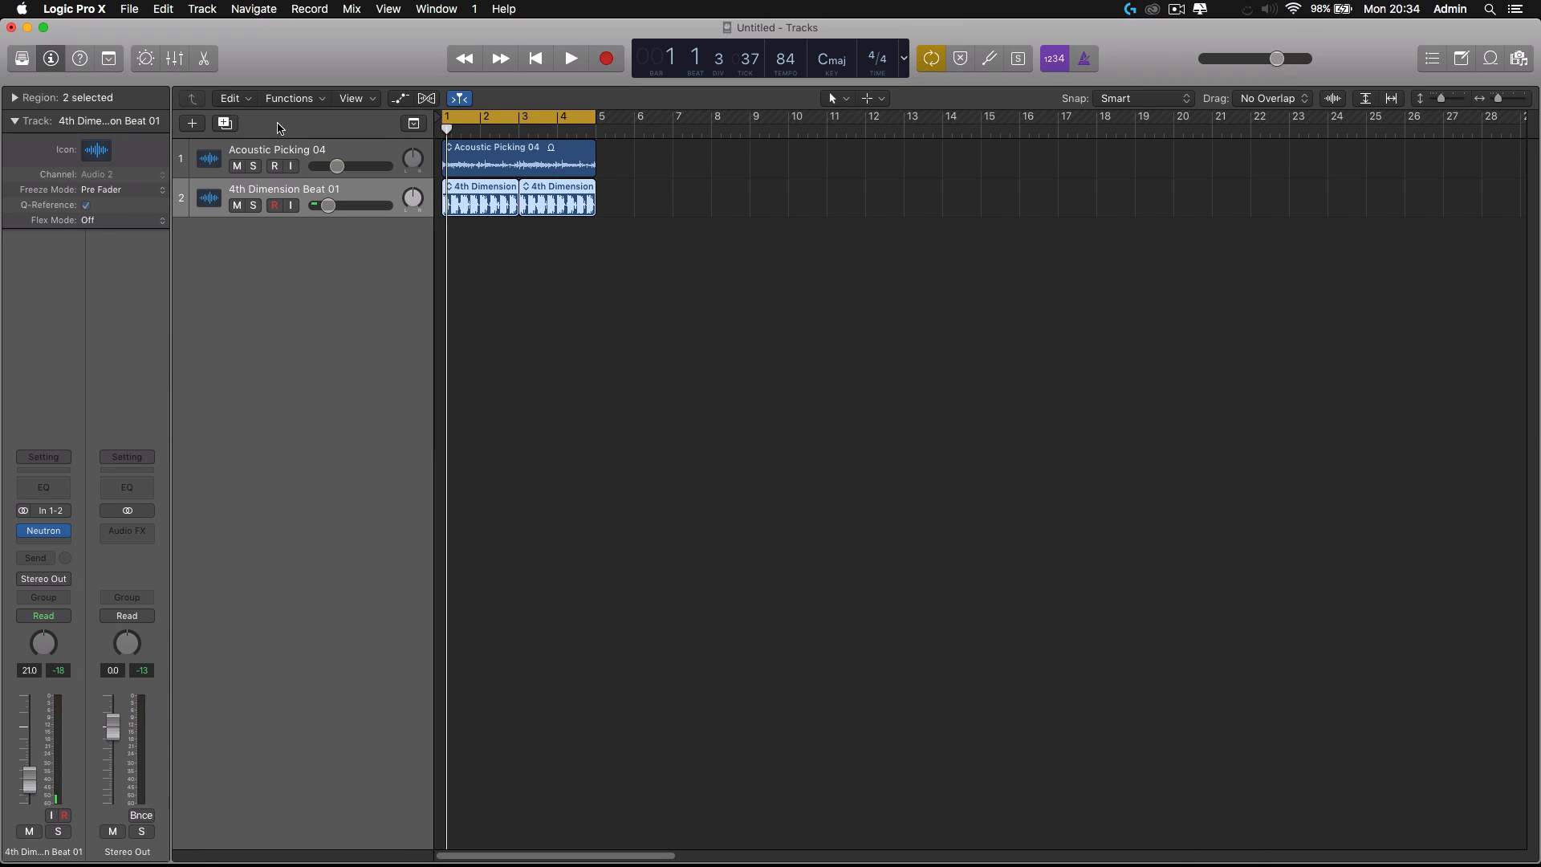
Step: Reopen Neutron on the Acoustic Picking 04 track without loading a preset, and choose Drums as its masking comparison source
click(302, 158)
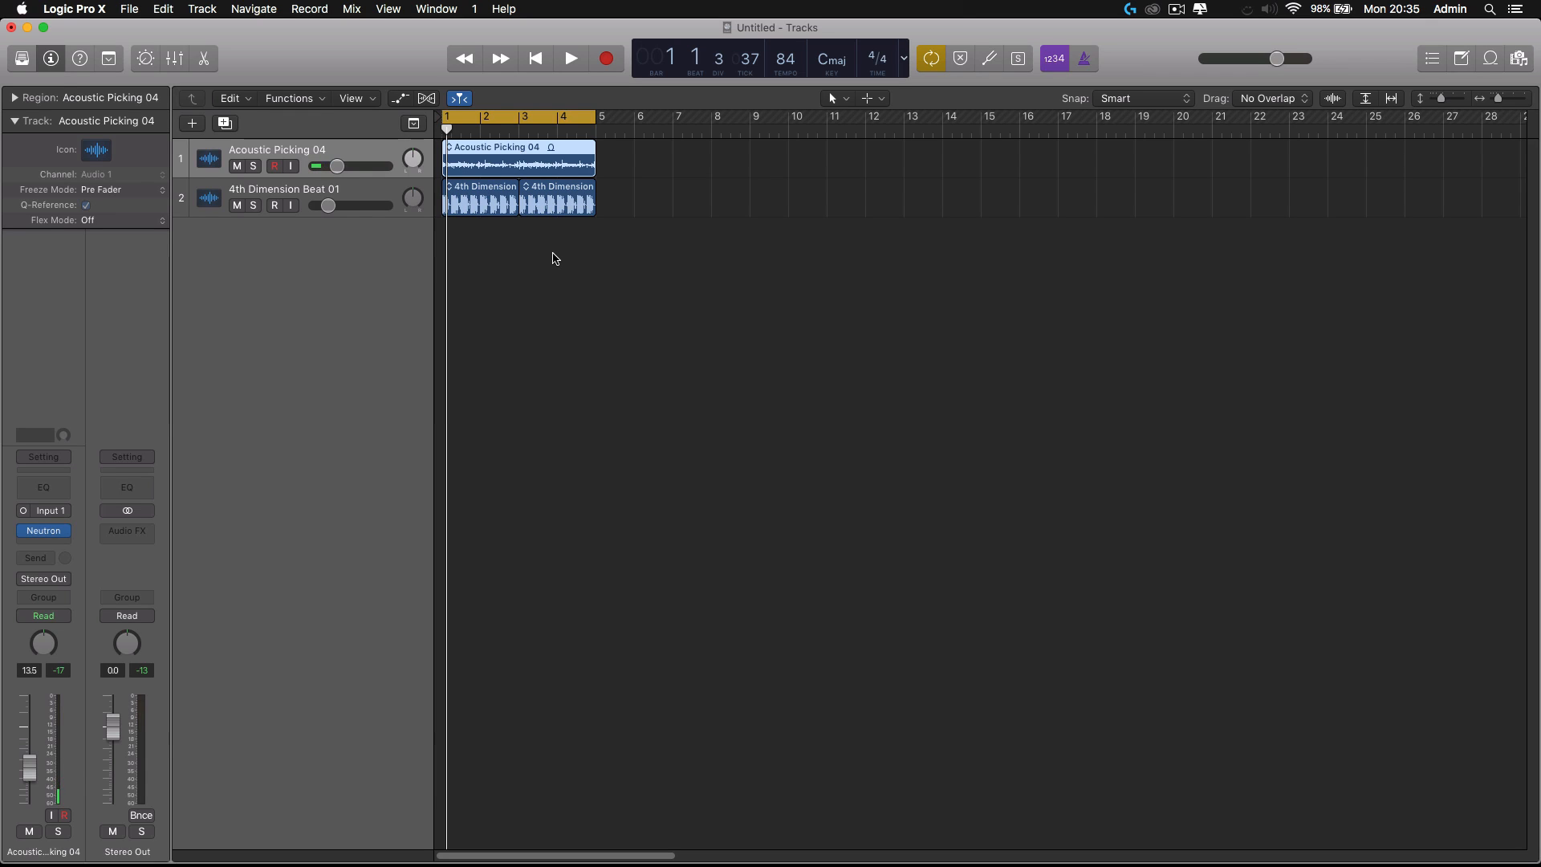
click(282, 206)
mouse_move(44, 535)
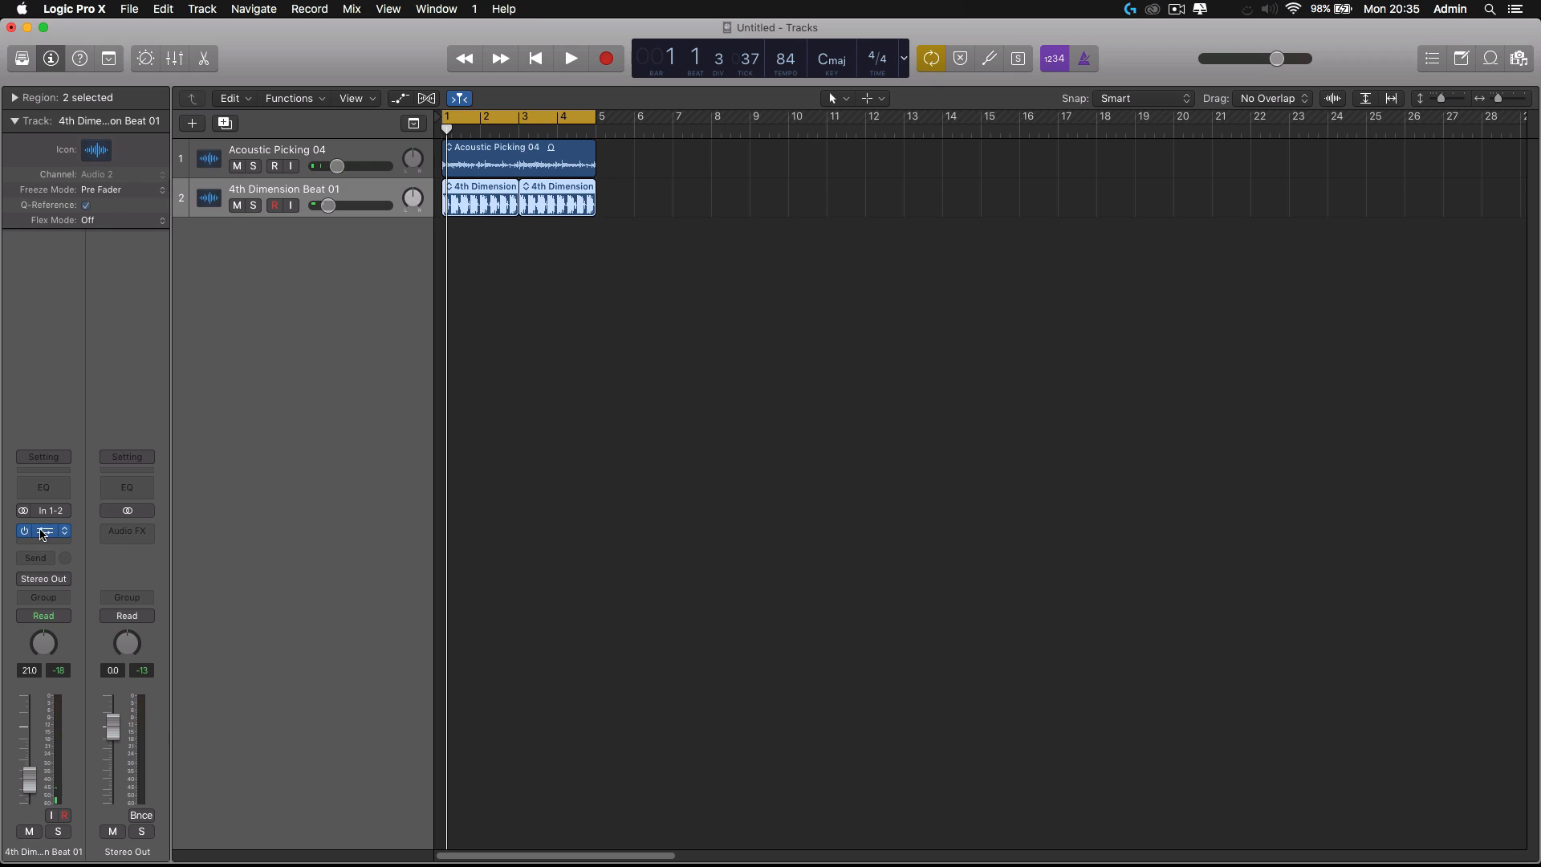
click(293, 158)
mouse_move(64, 532)
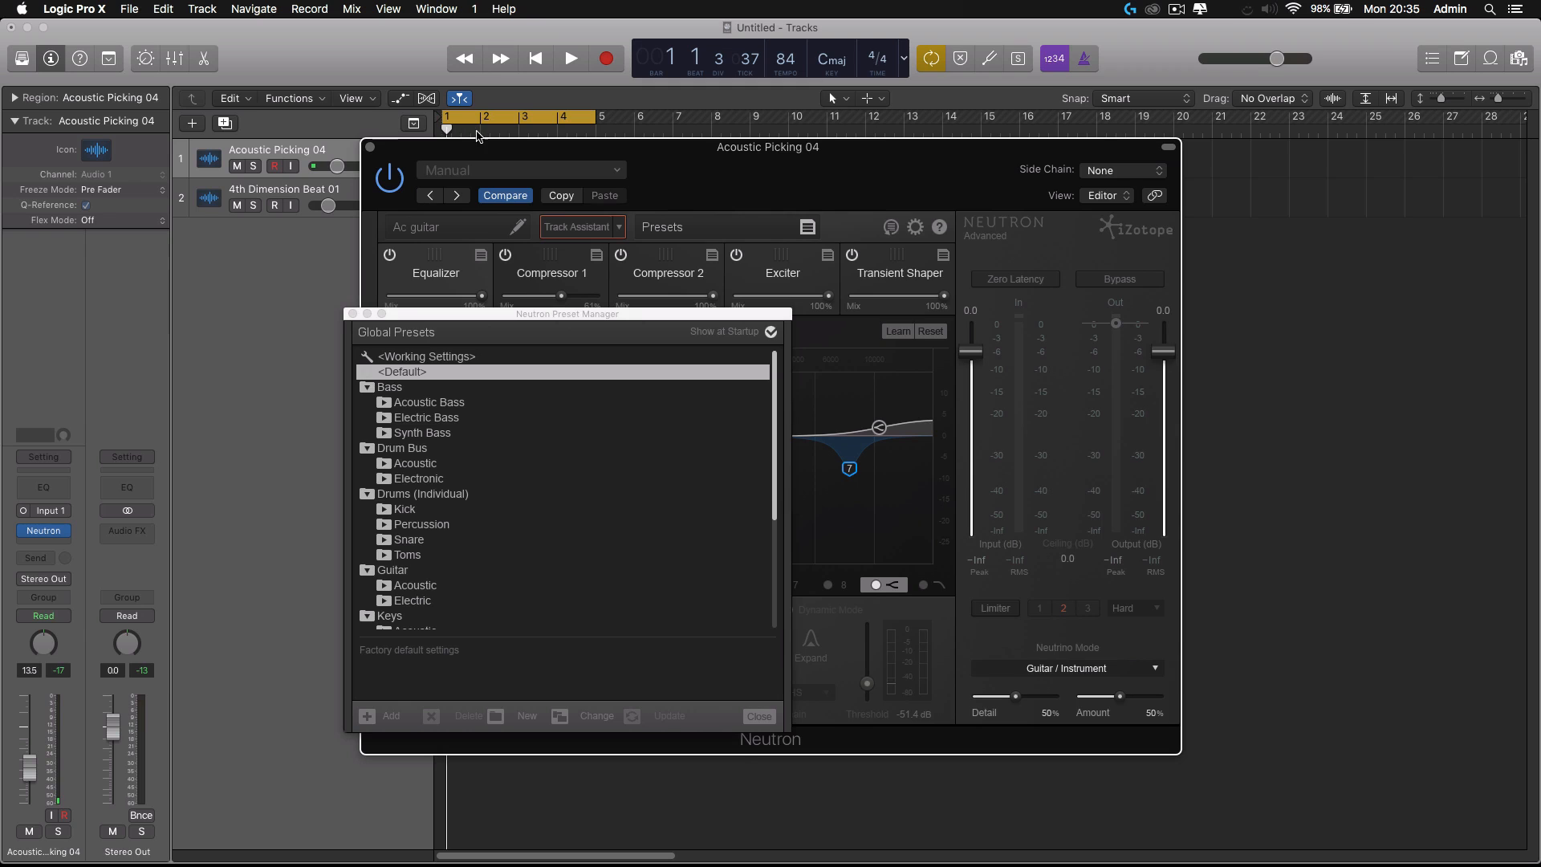
click(754, 715)
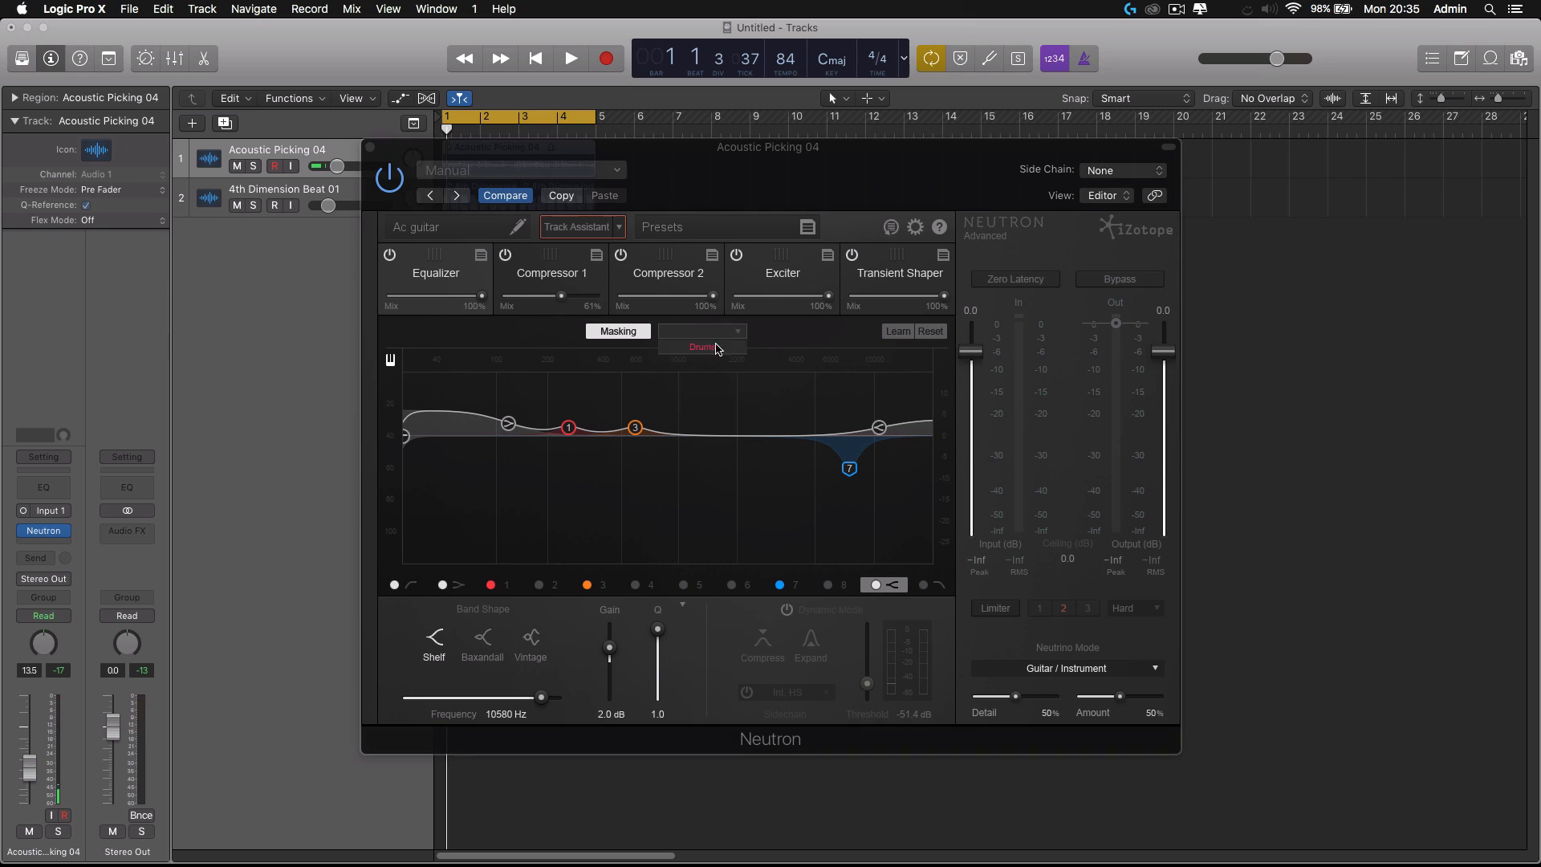
click(707, 331)
click(700, 347)
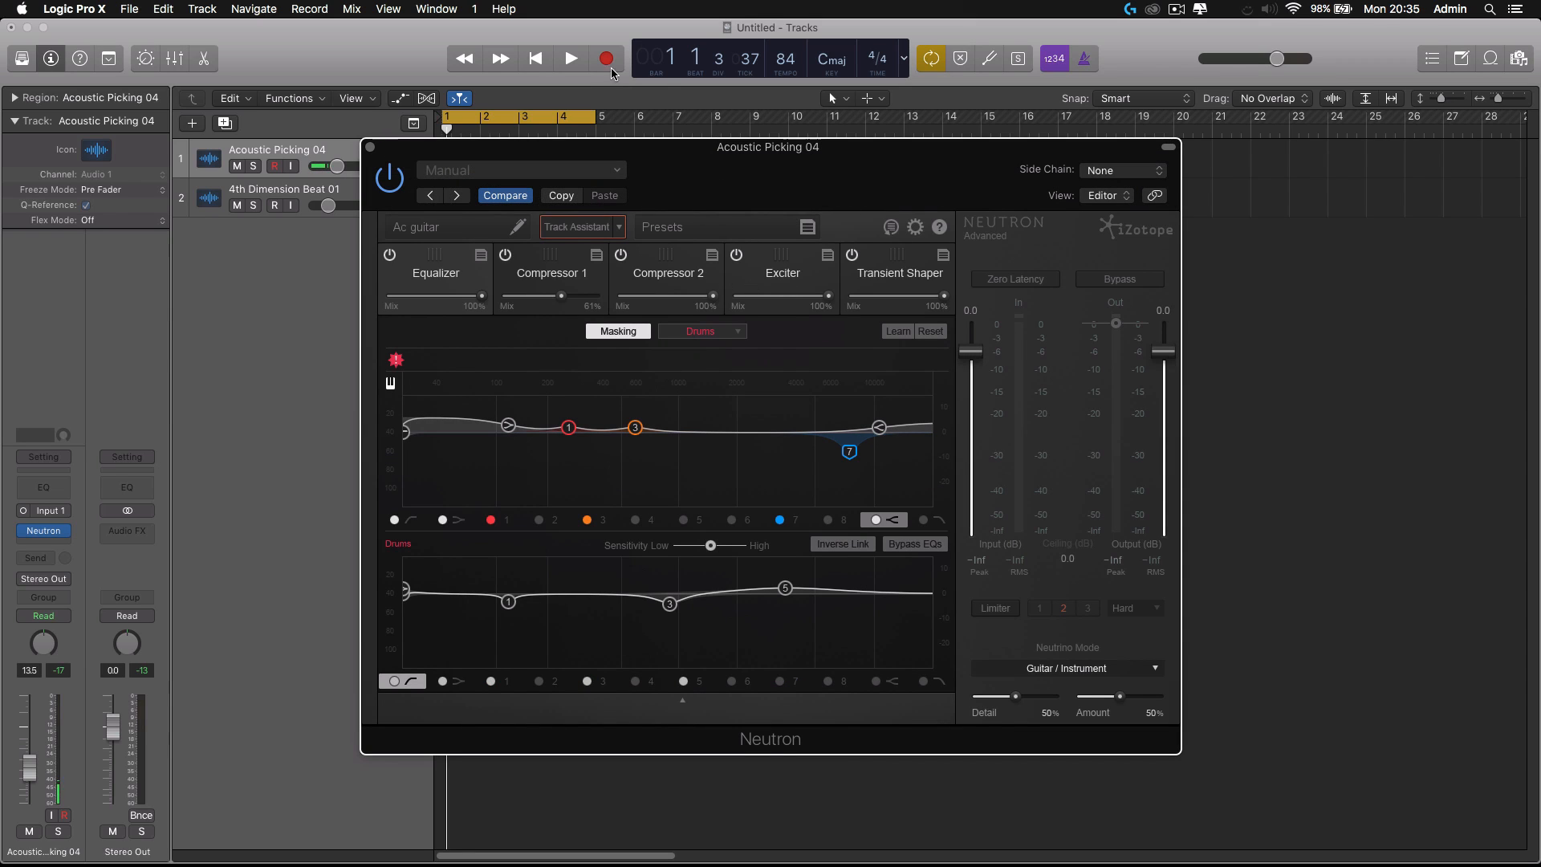
Step: Play both tracks to examine the masking between guitar and drums, and stop playback
click(542, 62)
click(583, 61)
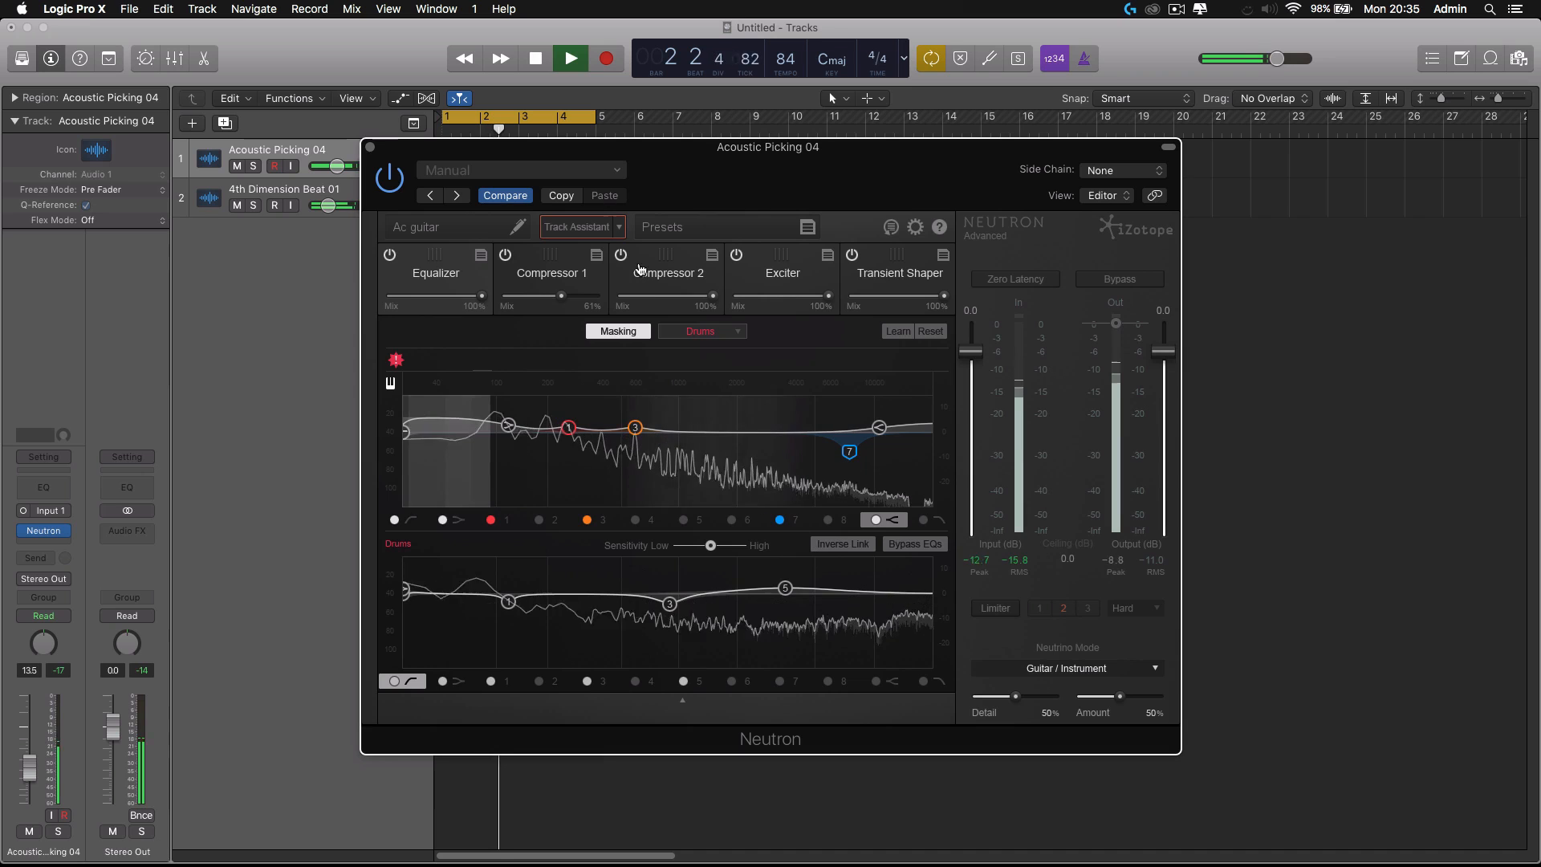
click(534, 58)
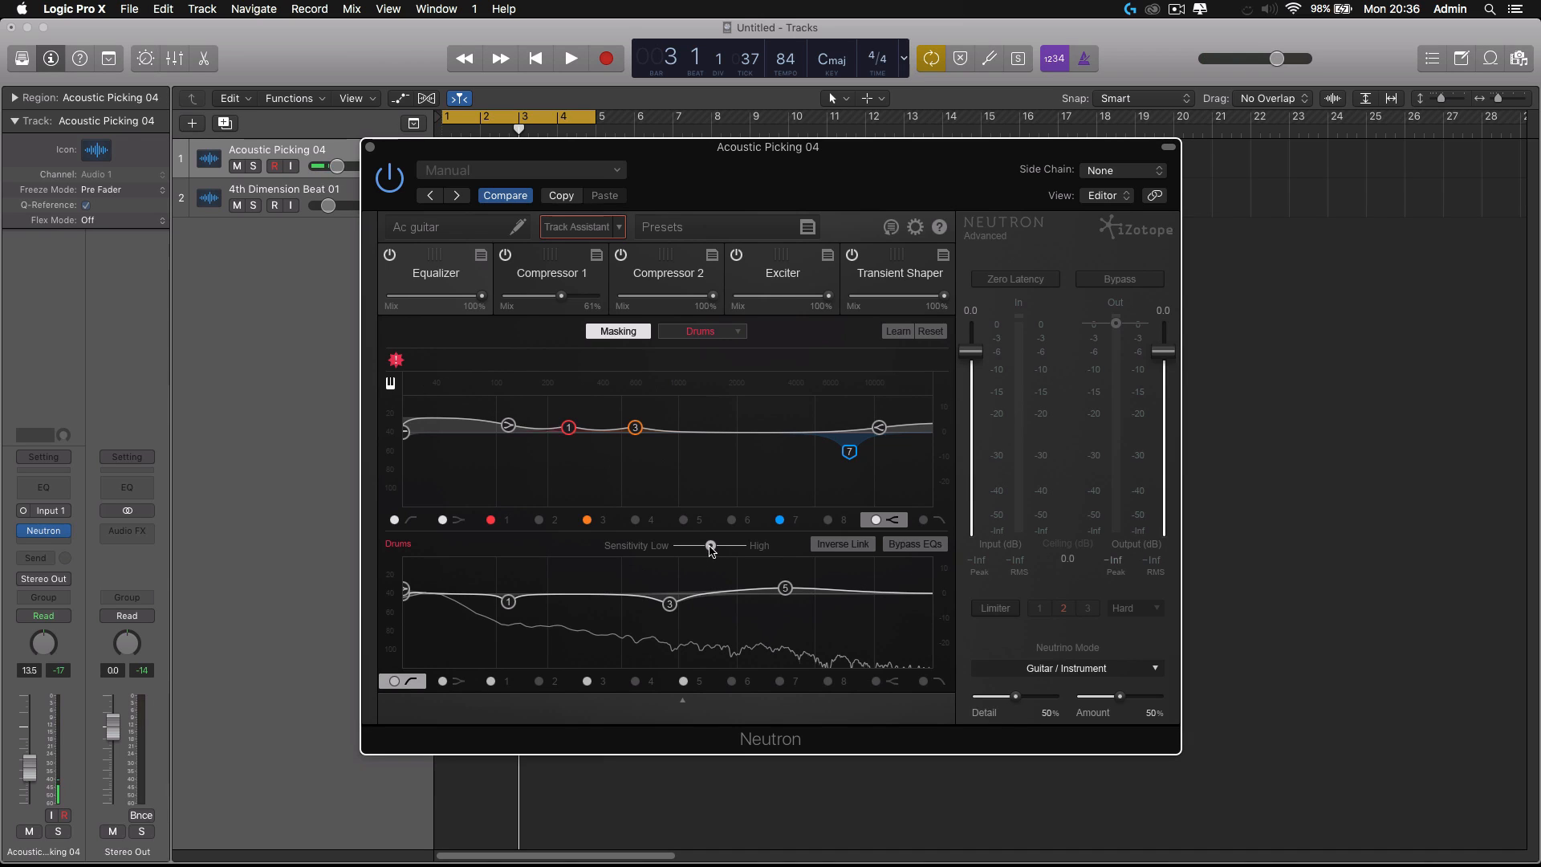
Step: Raise the masking sensitivity slightly above its midpoint while playing both tracks, and stop playback
drag(716, 548, 724, 550)
key(space)
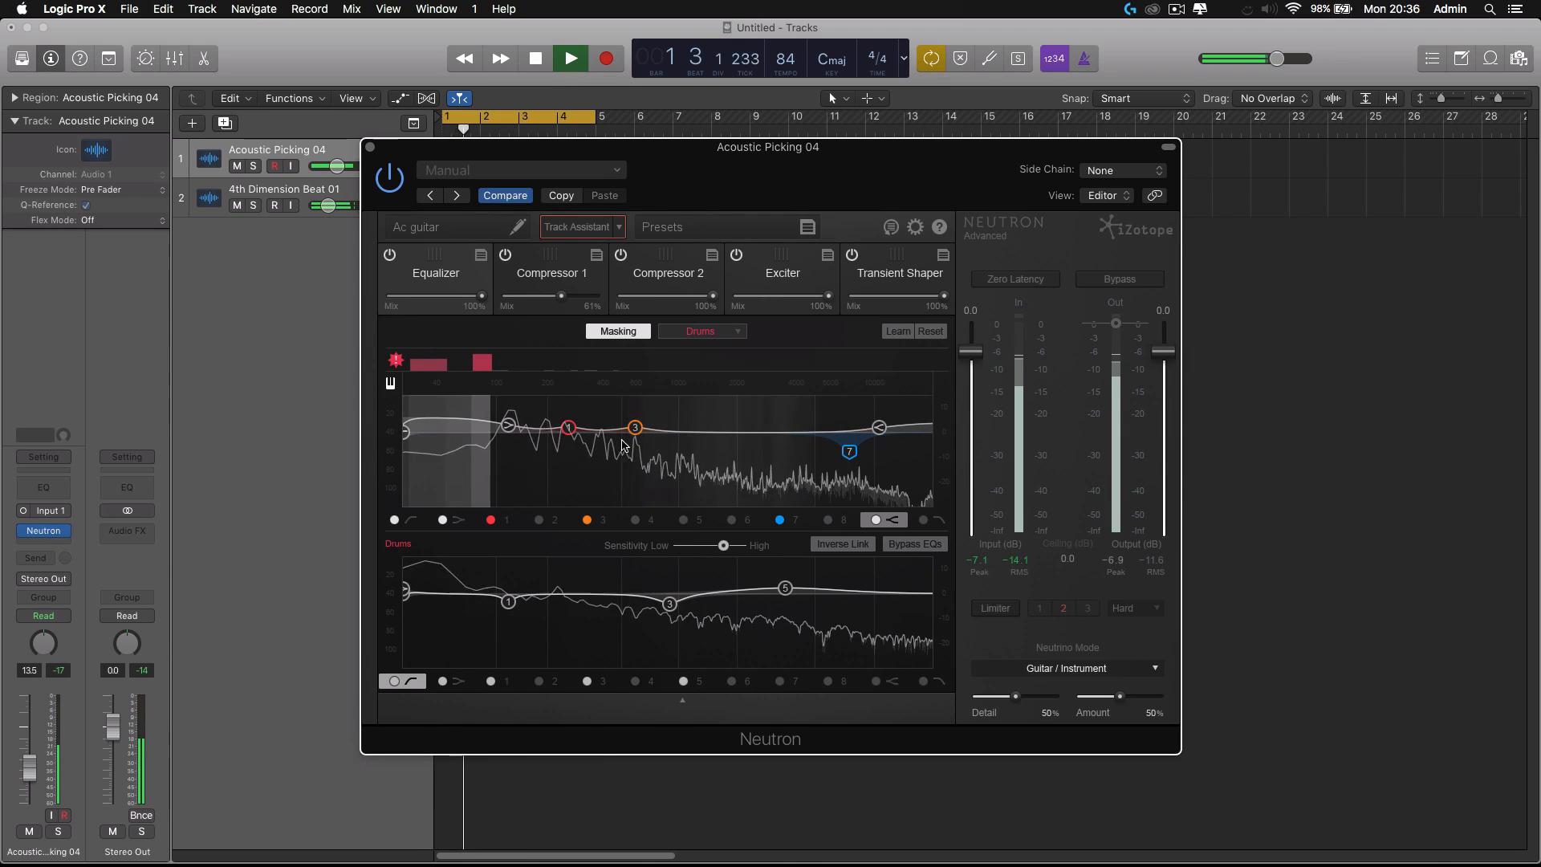
drag(724, 552, 717, 551)
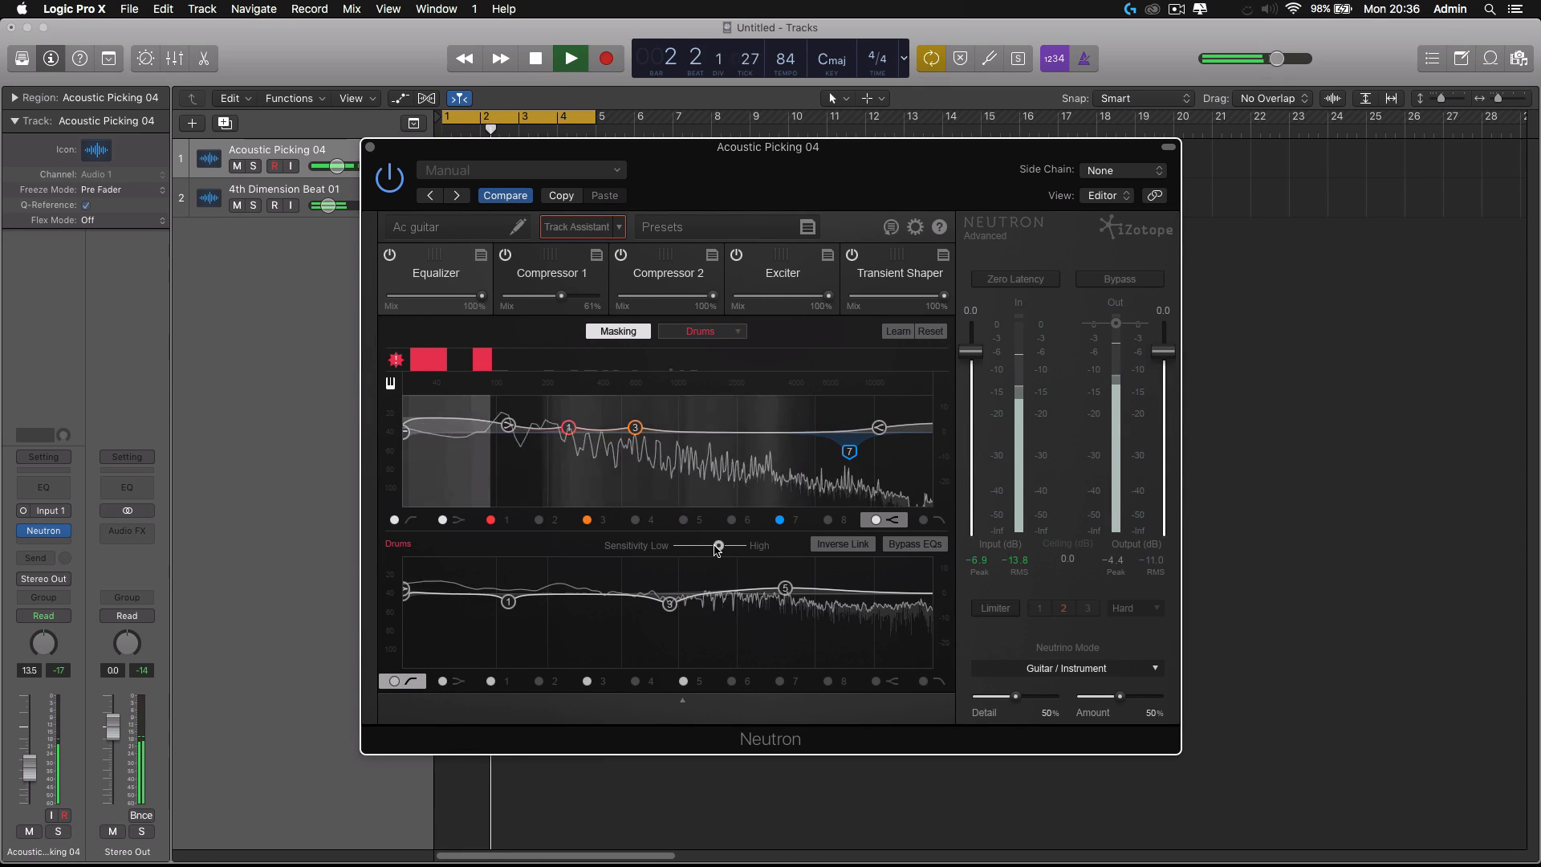
click(536, 58)
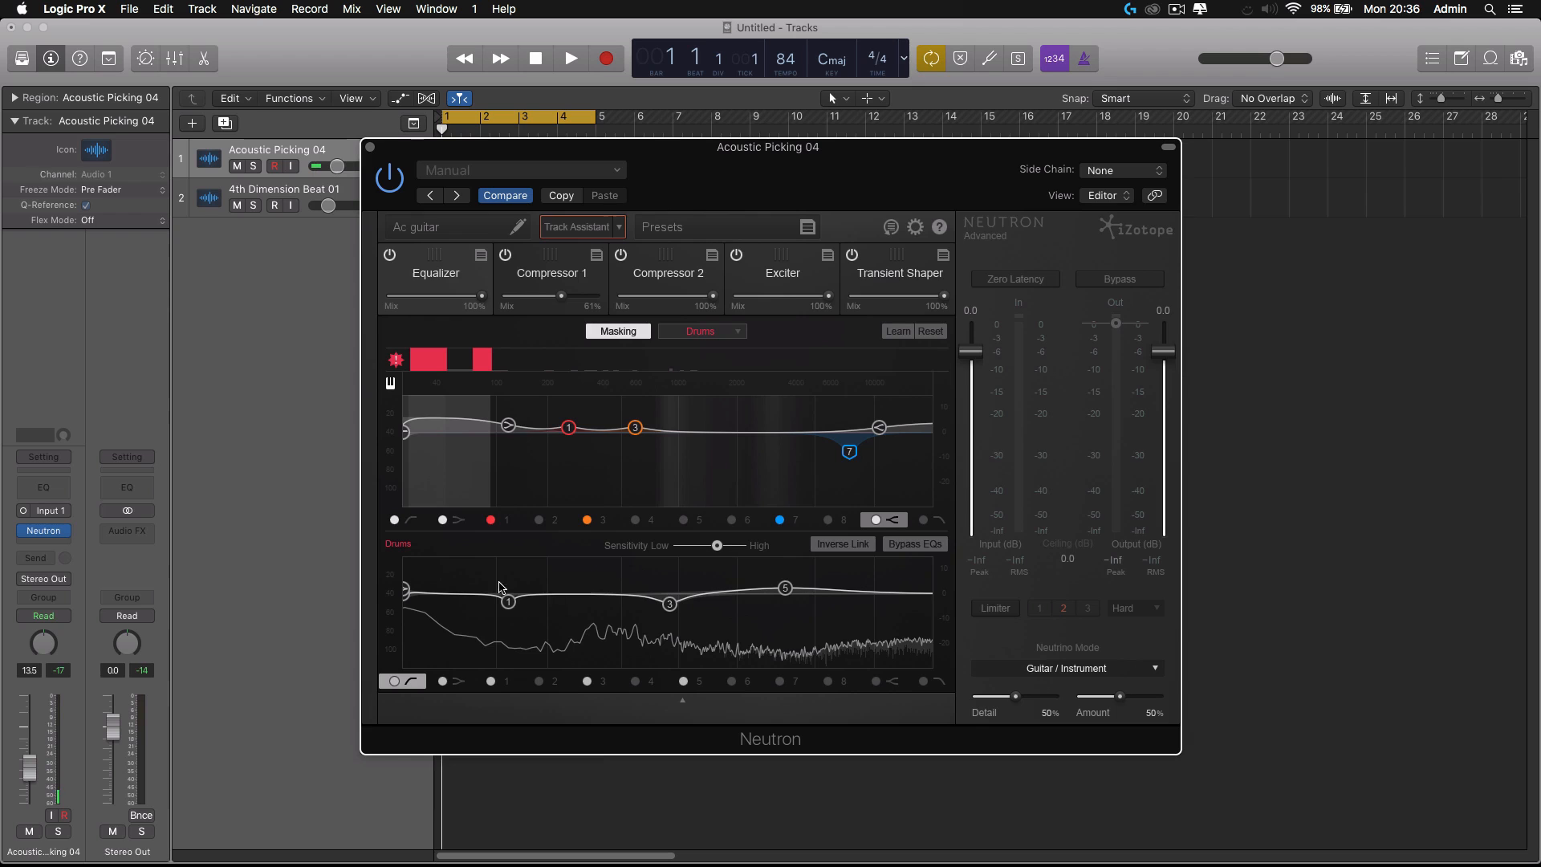
Step: Turn off the guitar equalizer's low shelf band, and move its high-pass filter up to the end of the low-frequency masking area
drag(727, 165, 671, 153)
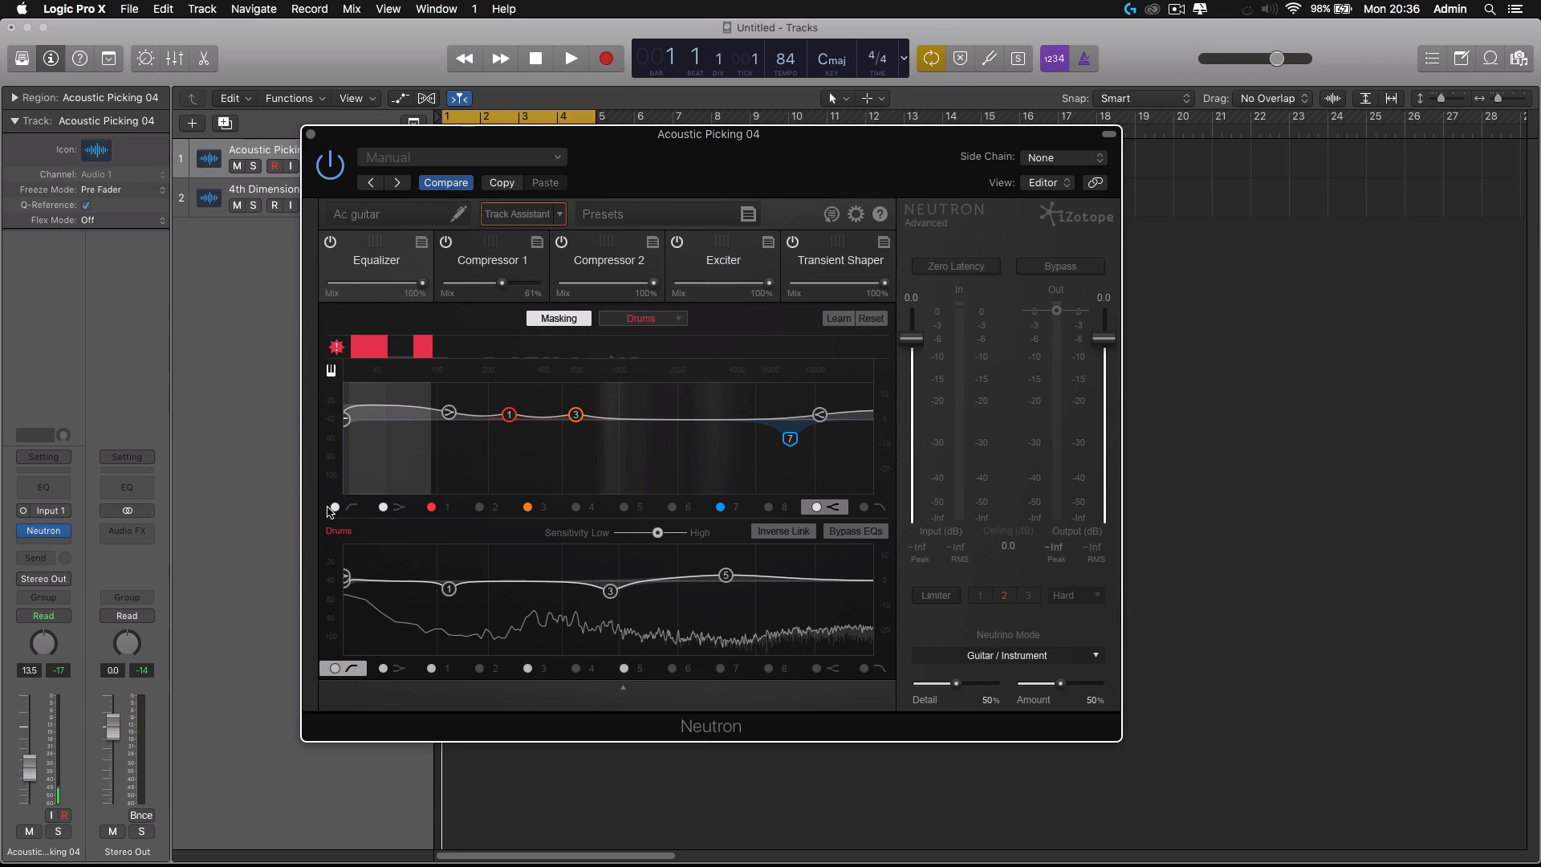
click(383, 506)
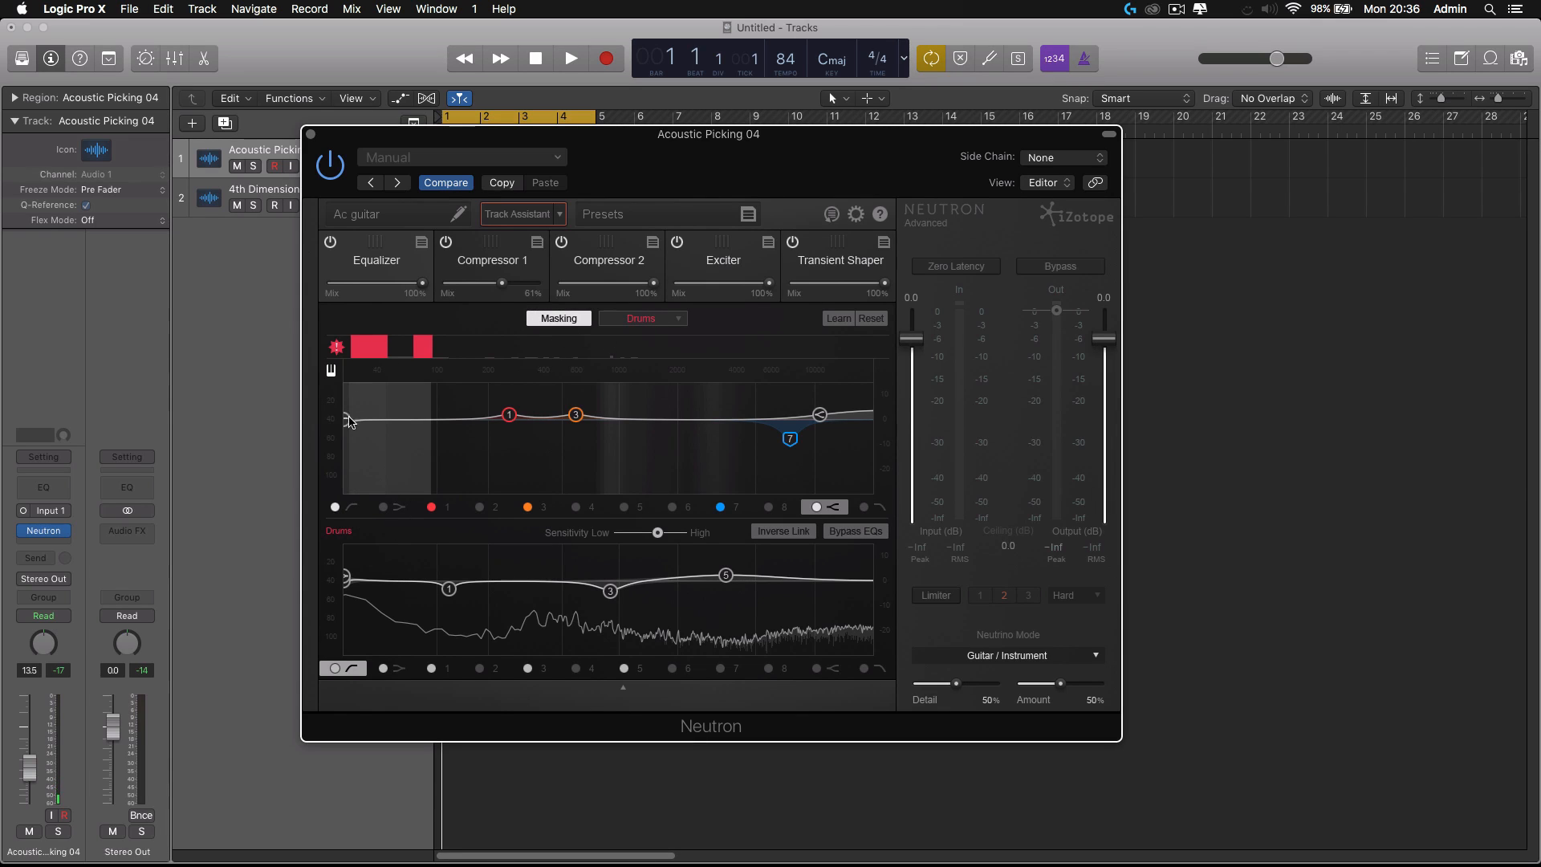
drag(348, 419, 439, 427)
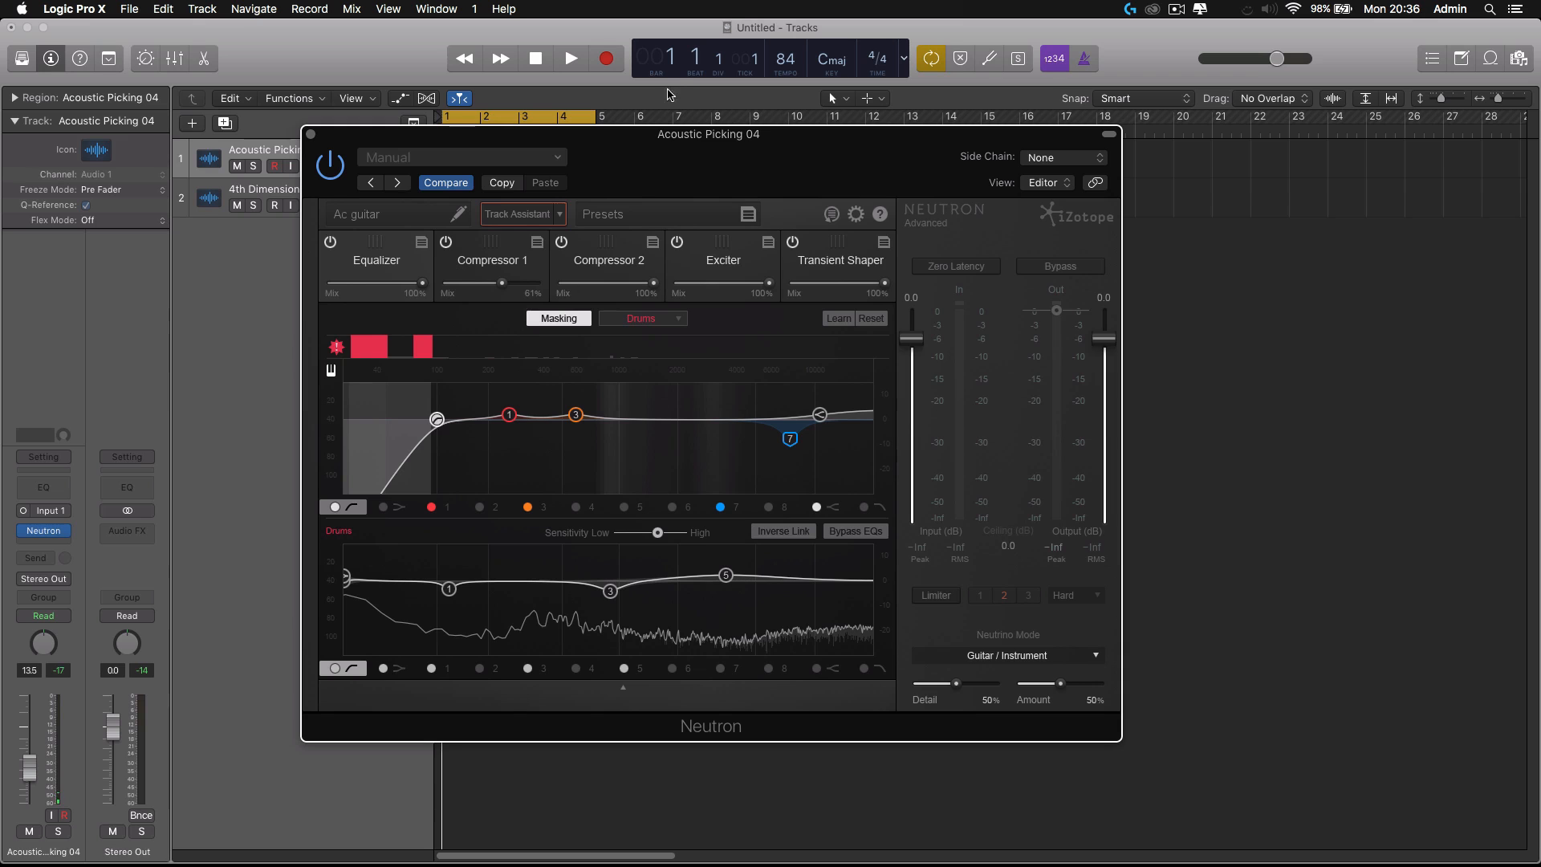
Step: Play both tracks to check the masking with the high-pass filter, close the plug-in window, and stop playback
click(575, 59)
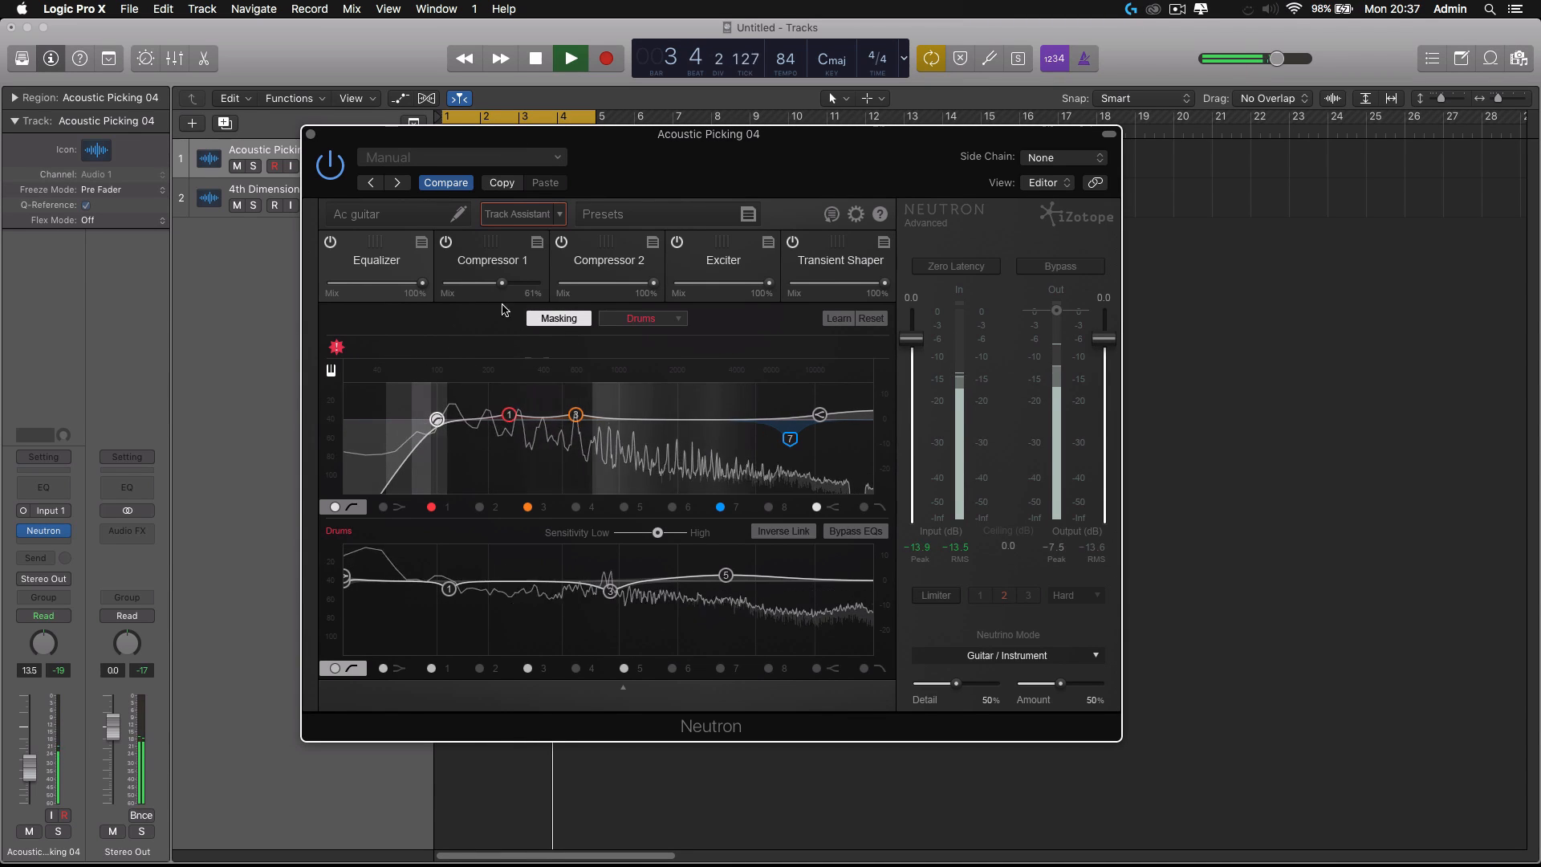
click(312, 135)
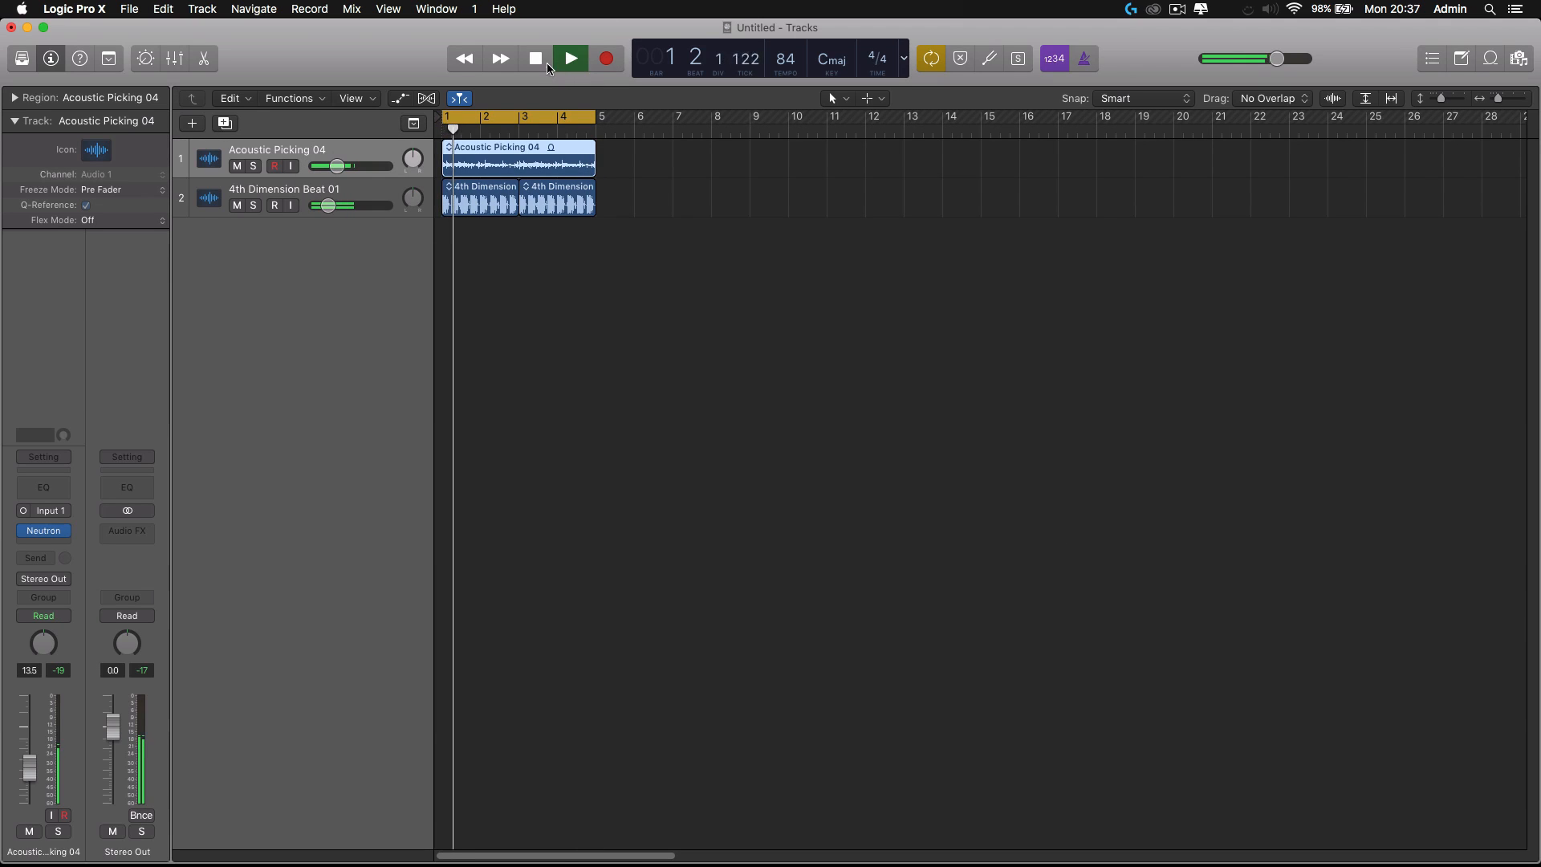
click(541, 66)
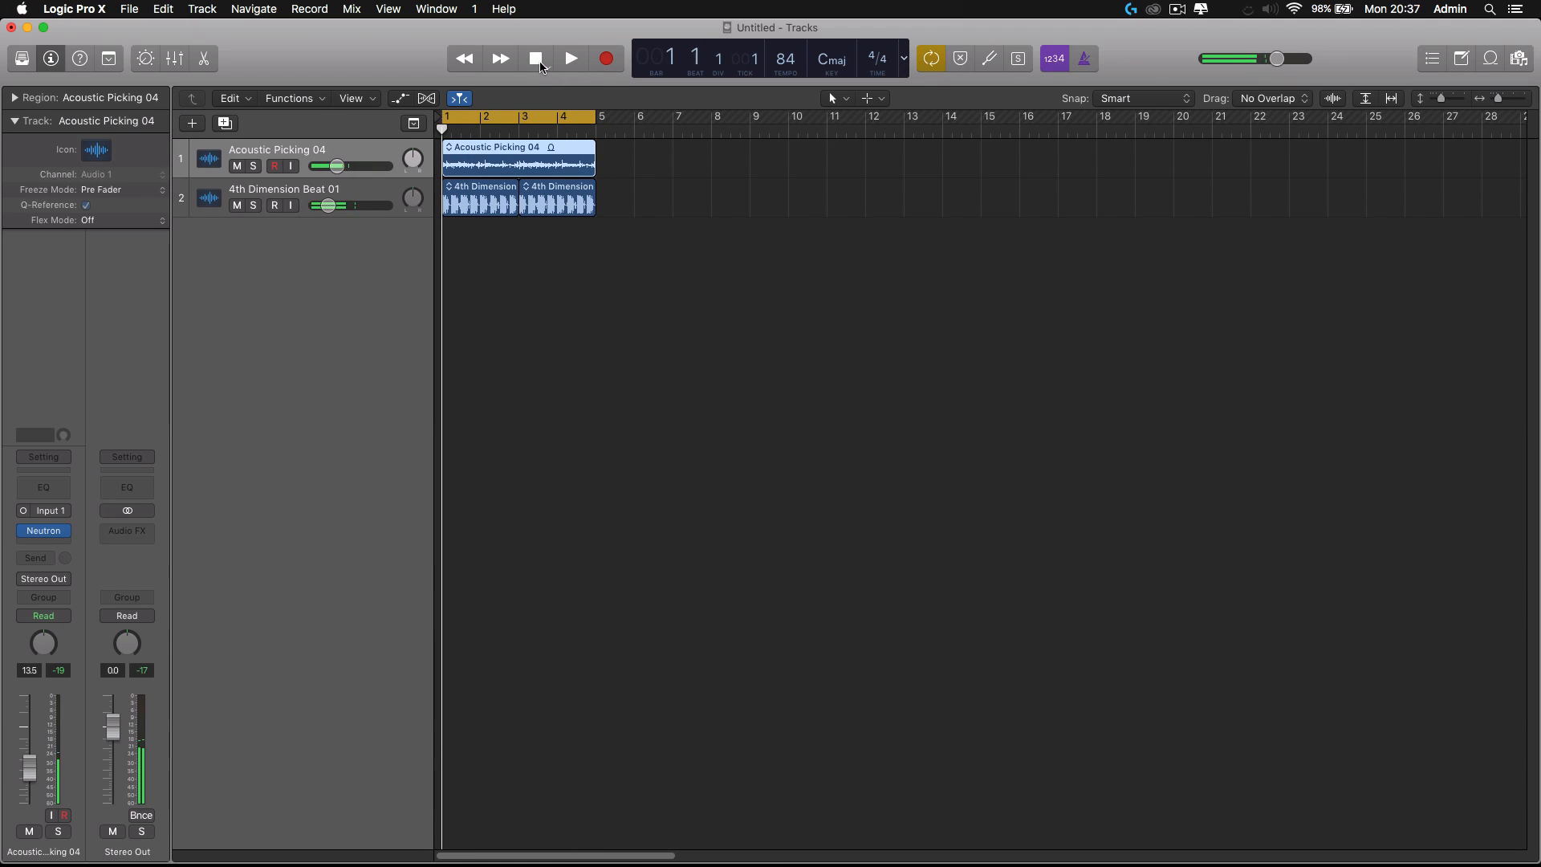
Step: Reopen Neutron on the Acoustic Picking 04 track without loading a preset, and display its Equalizer module
mouse_move(49, 535)
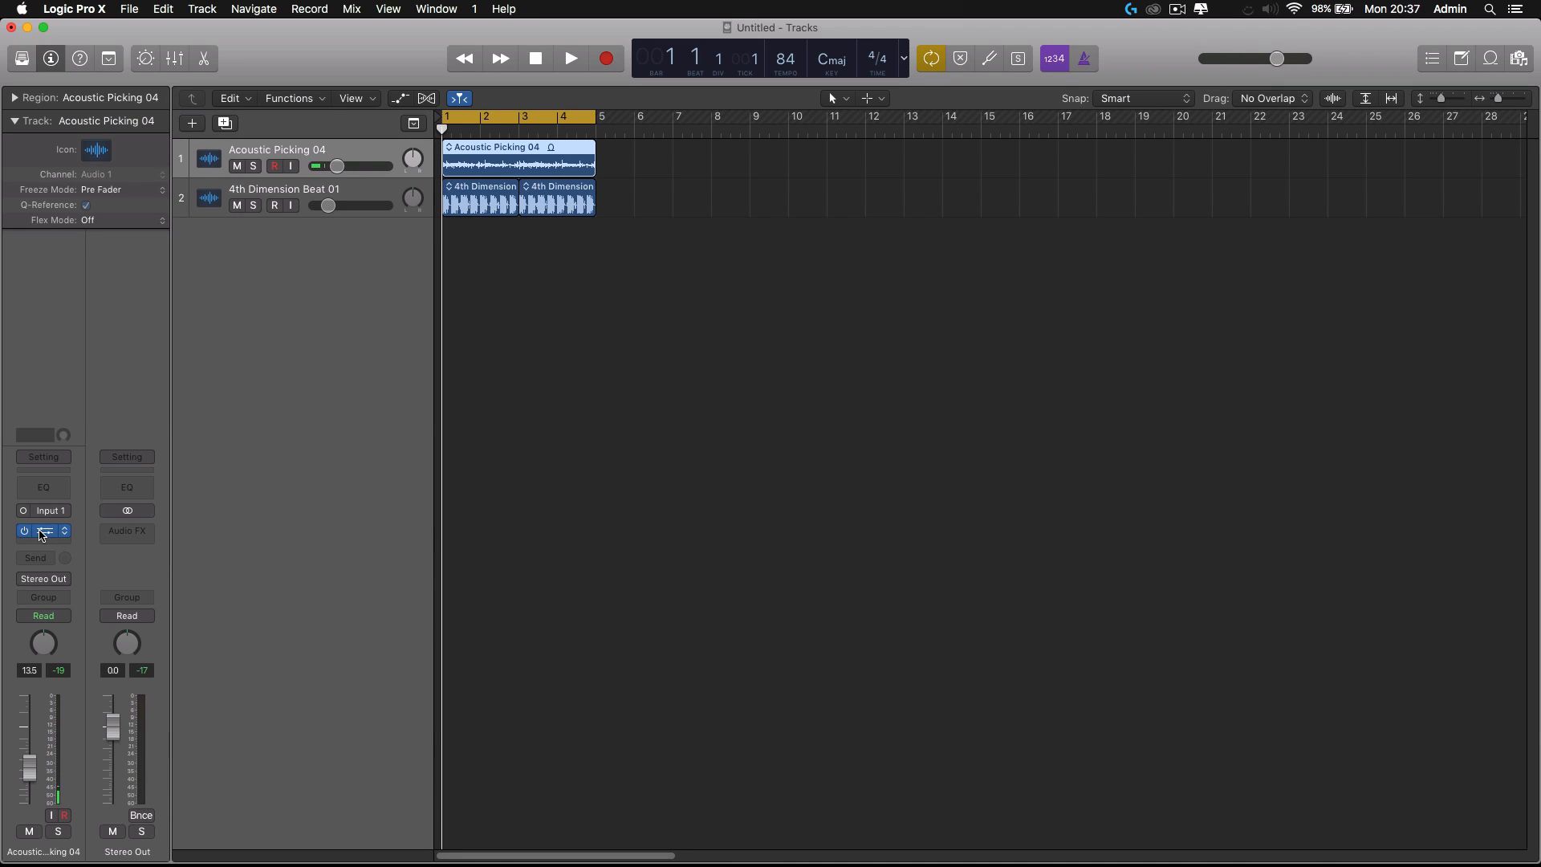
click(42, 535)
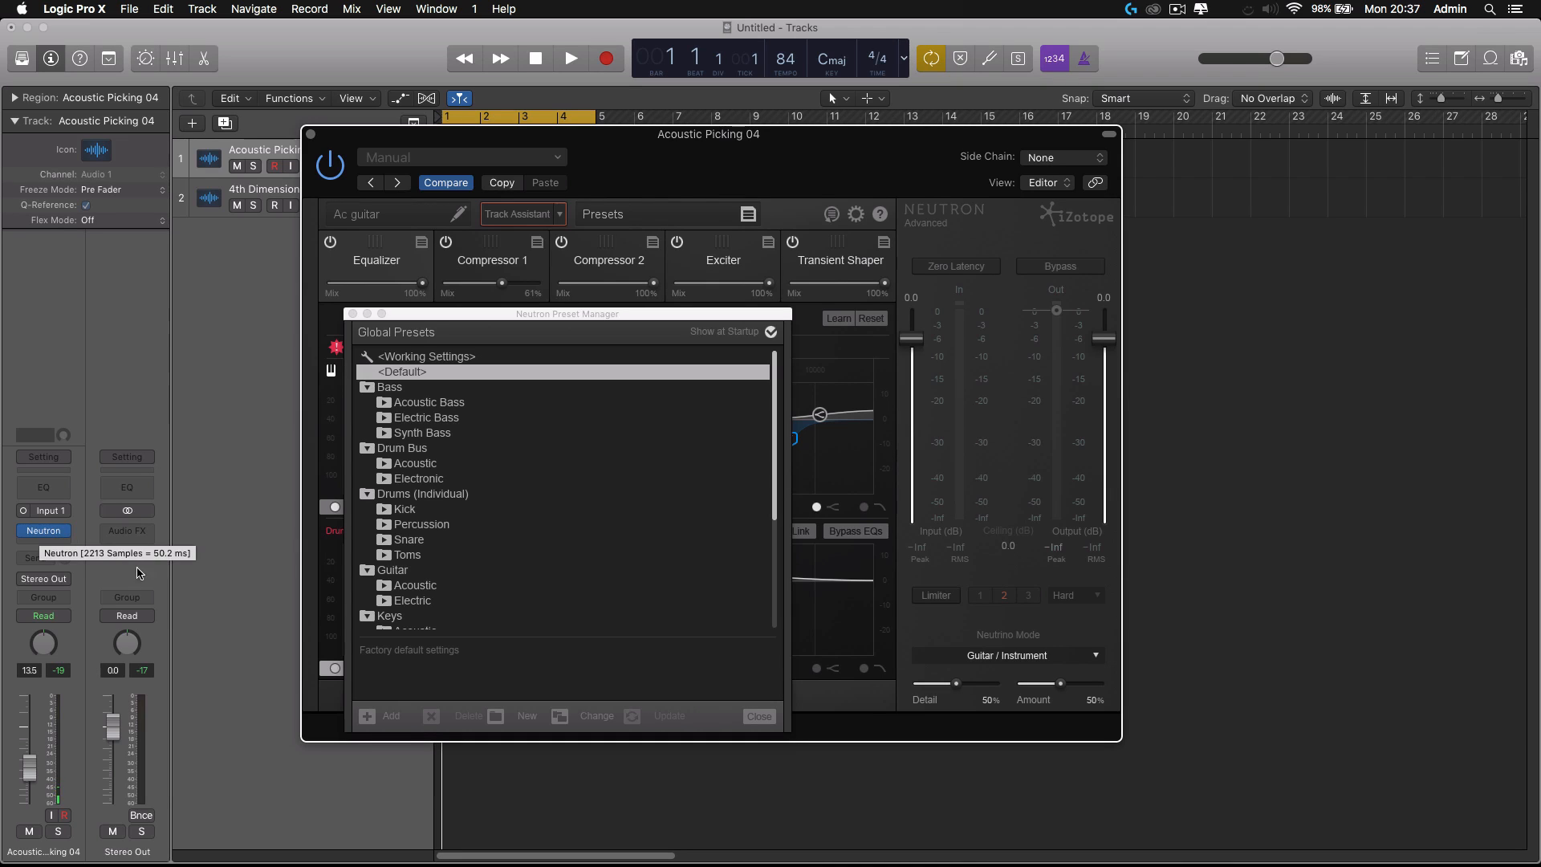
click(782, 741)
click(759, 716)
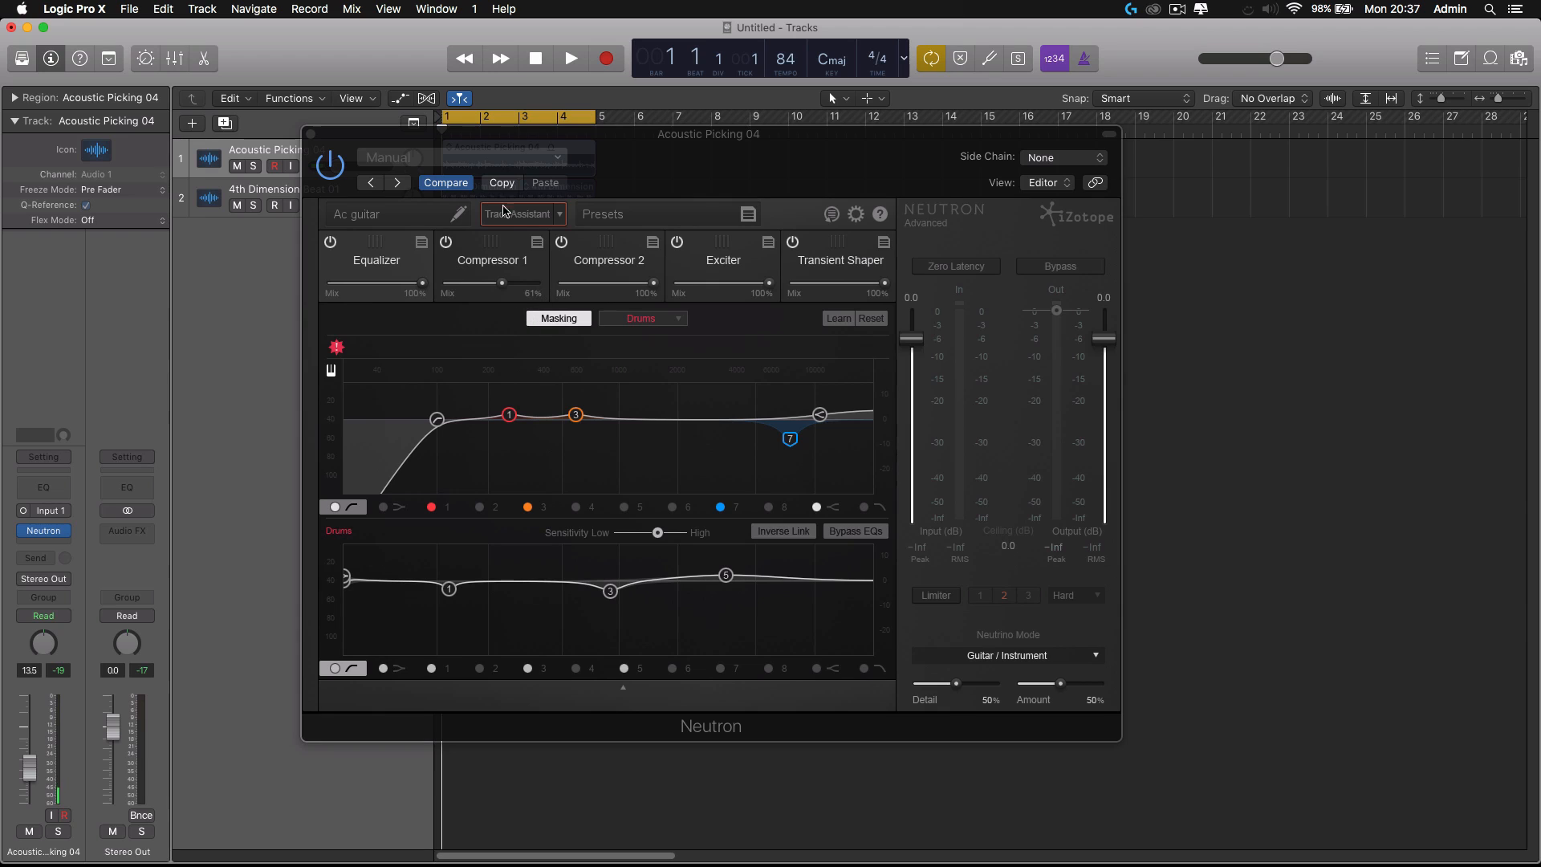
click(502, 263)
click(386, 263)
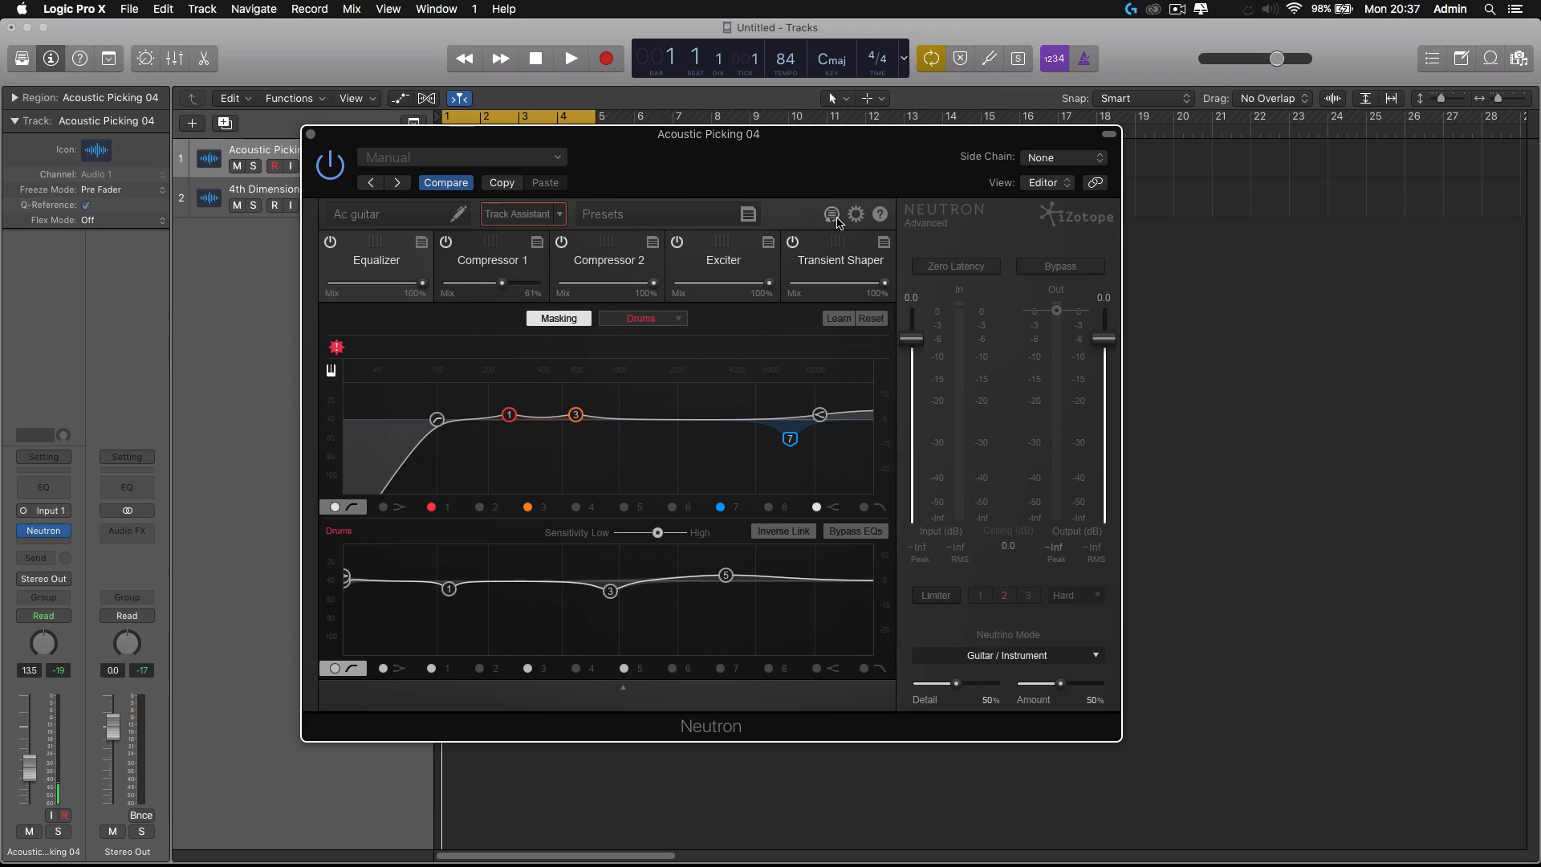
Step: Open Neutron's global preset manager and collapse the Bass and Drum Bus categories
click(703, 215)
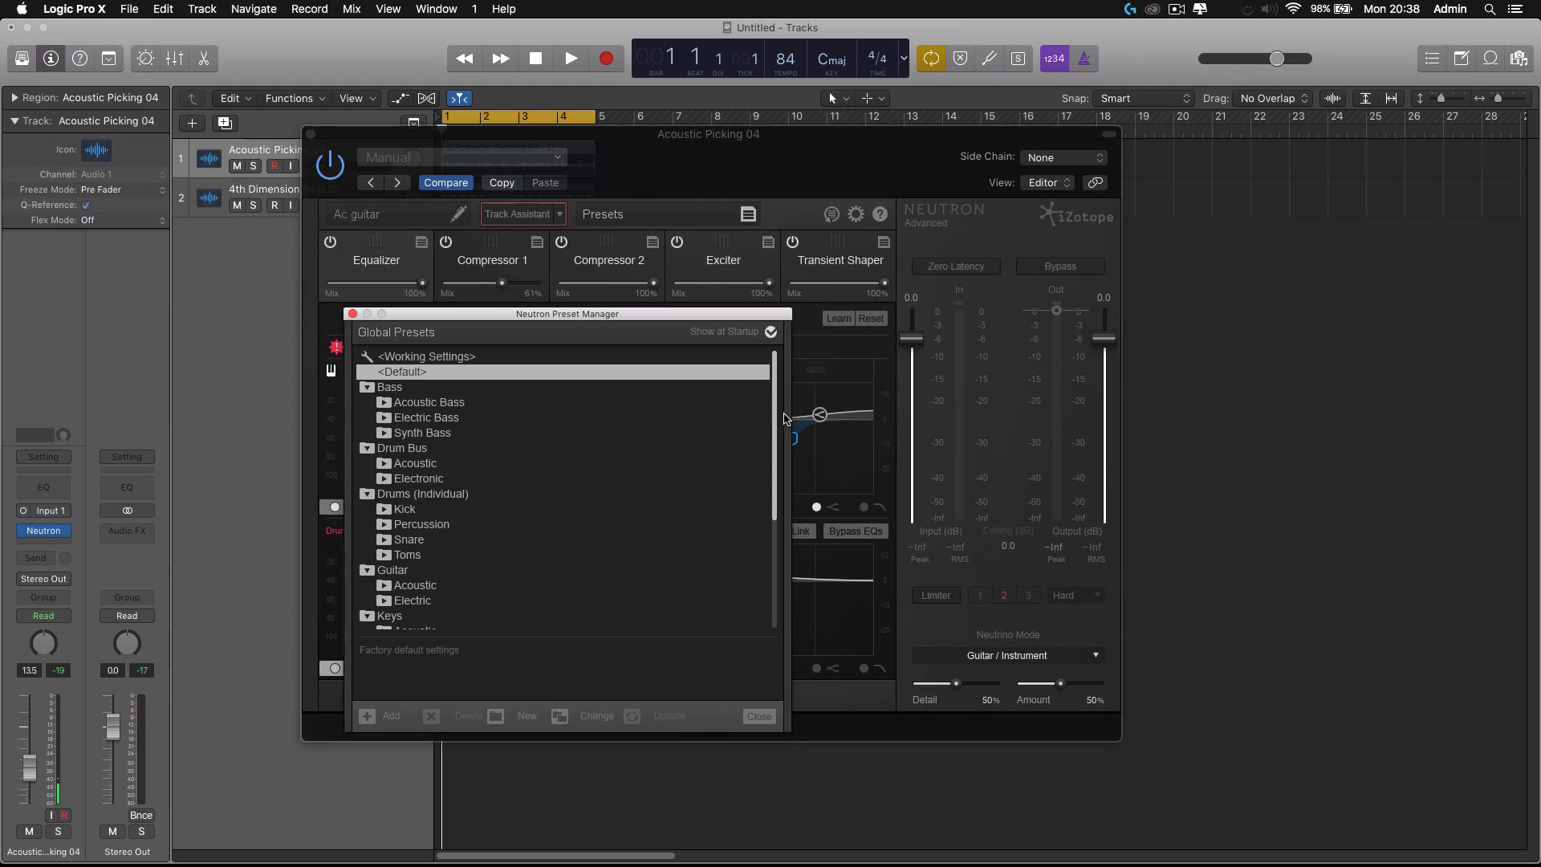
mouse_move(780, 413)
mouse_down()
mouse_move(779, 480)
mouse_move(783, 384)
mouse_up()
click(366, 389)
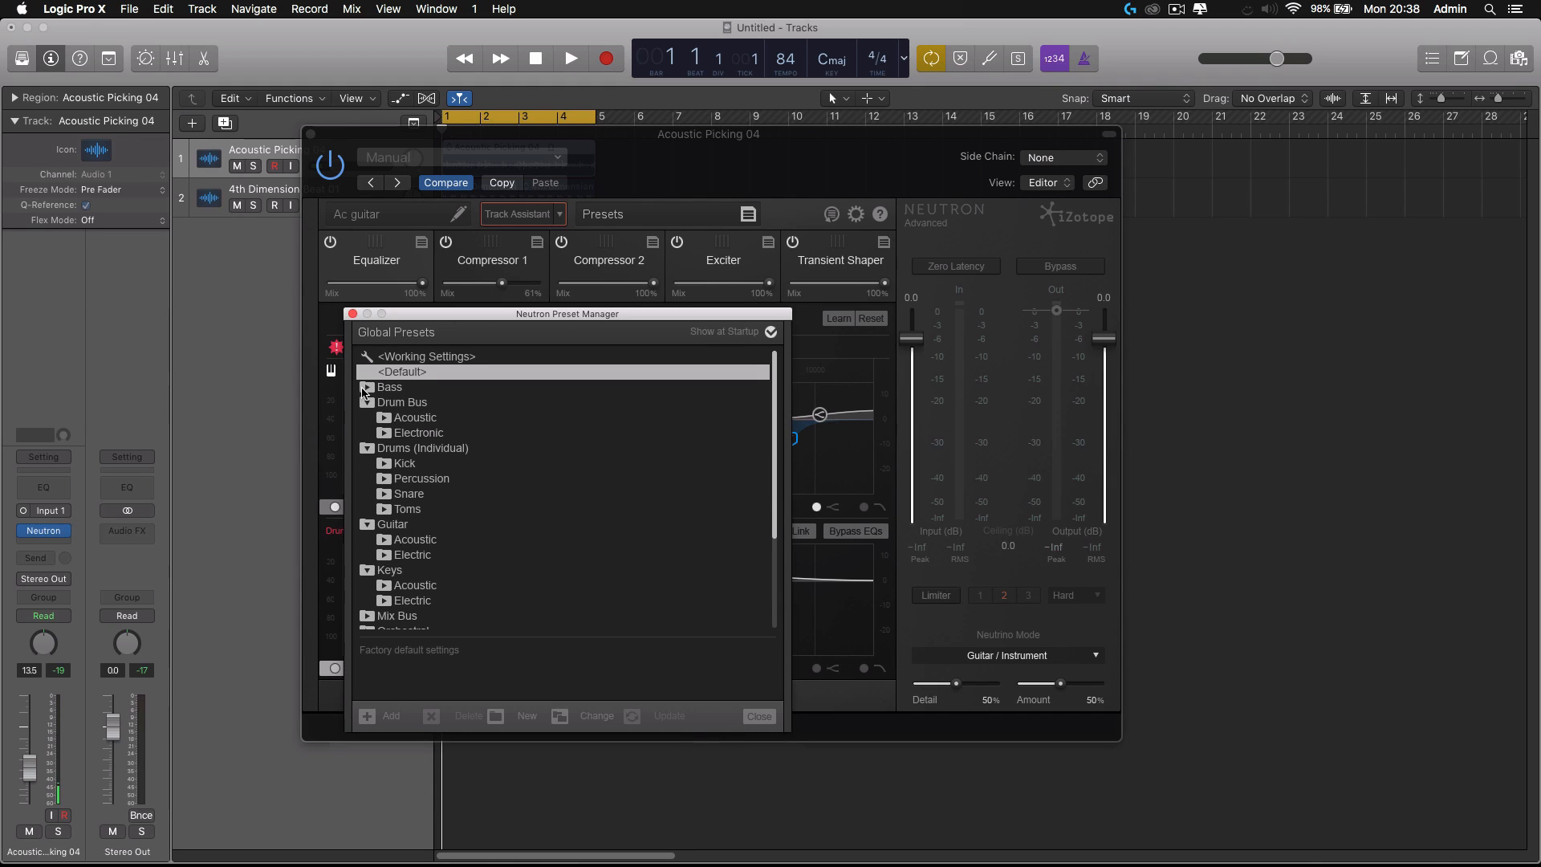
click(368, 403)
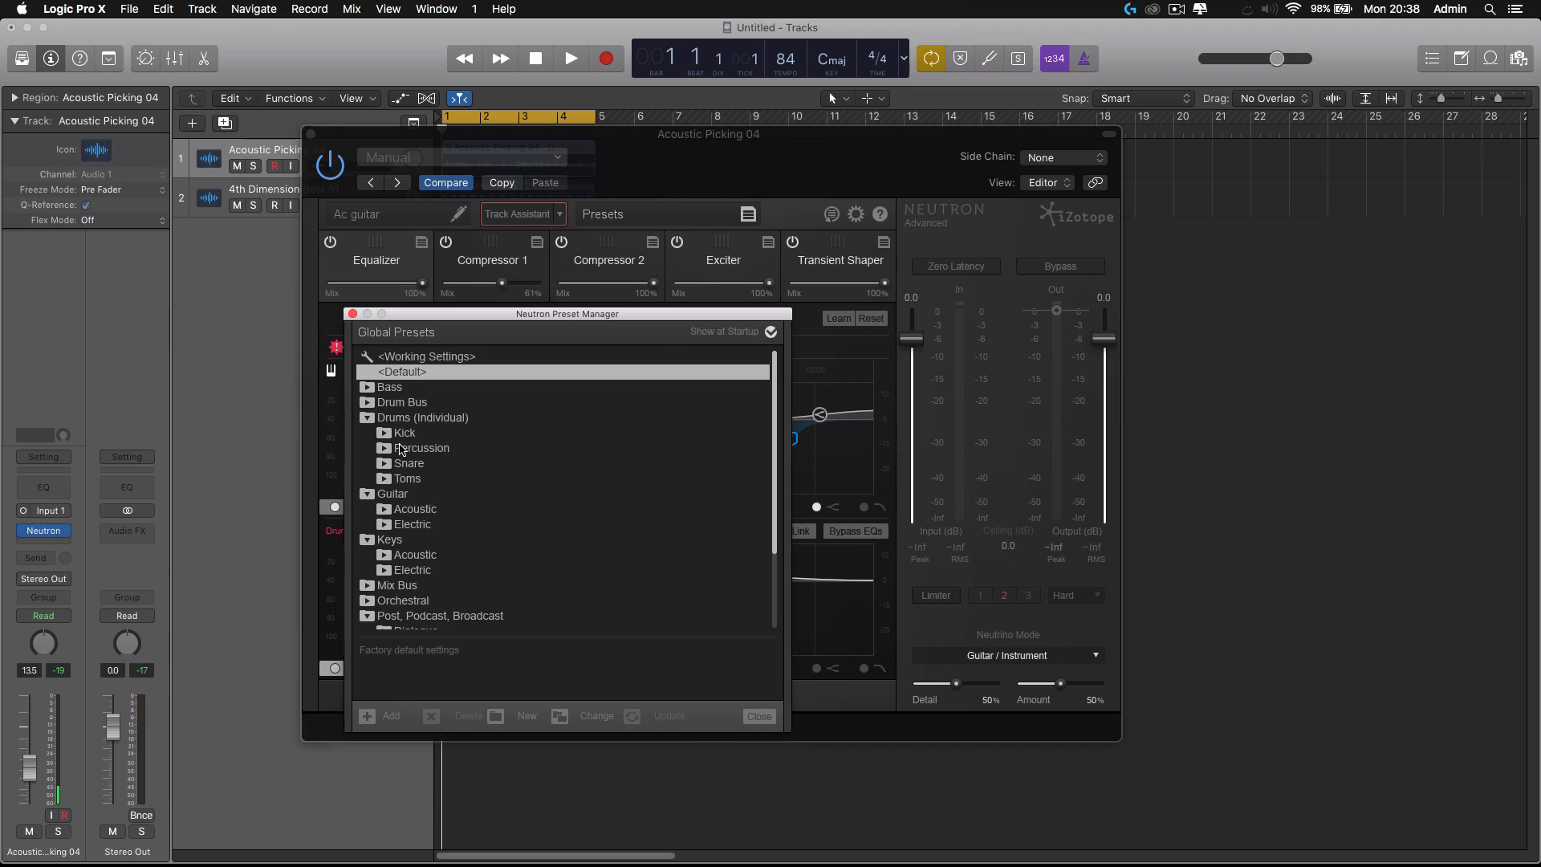
Step: Look through the remaining preset categories, selecting the Mix Bus and Post, Podcast, Broadcast folders
scroll(449, 484, down, 3)
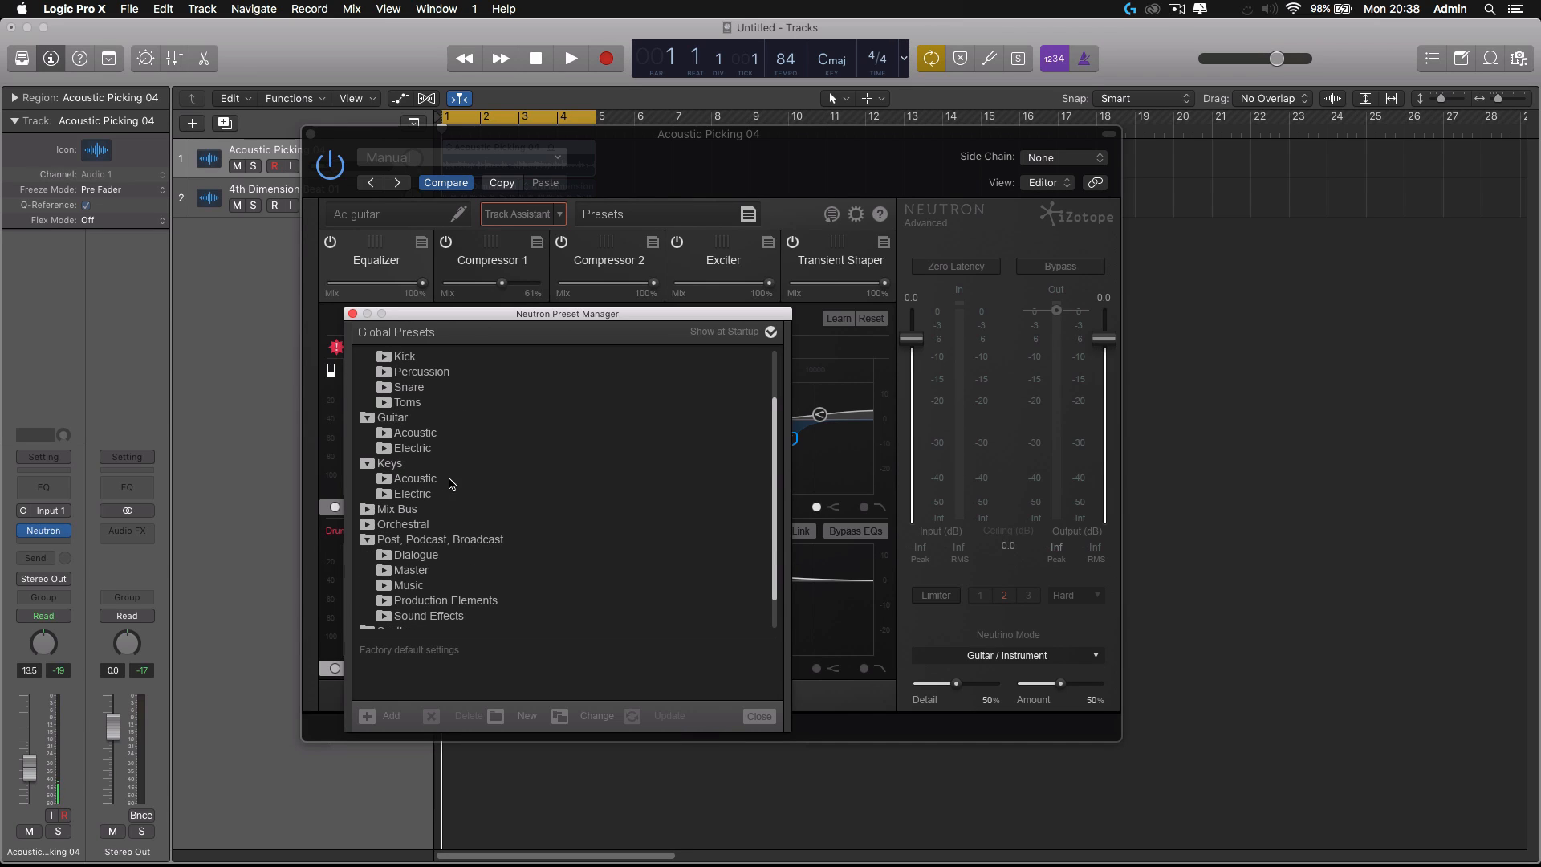
click(393, 512)
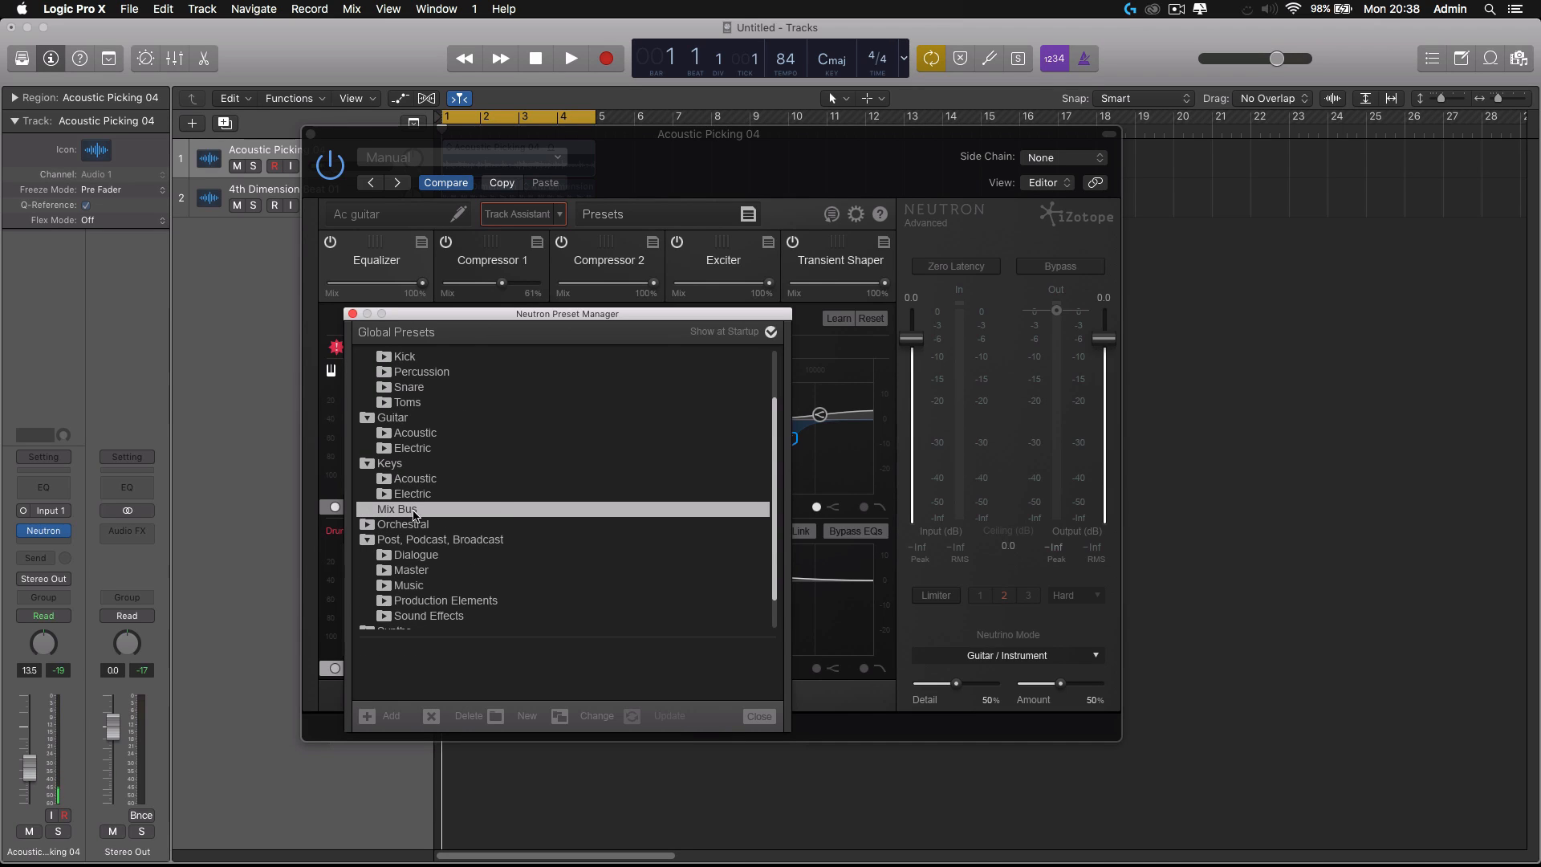
scroll(446, 524, down, 1)
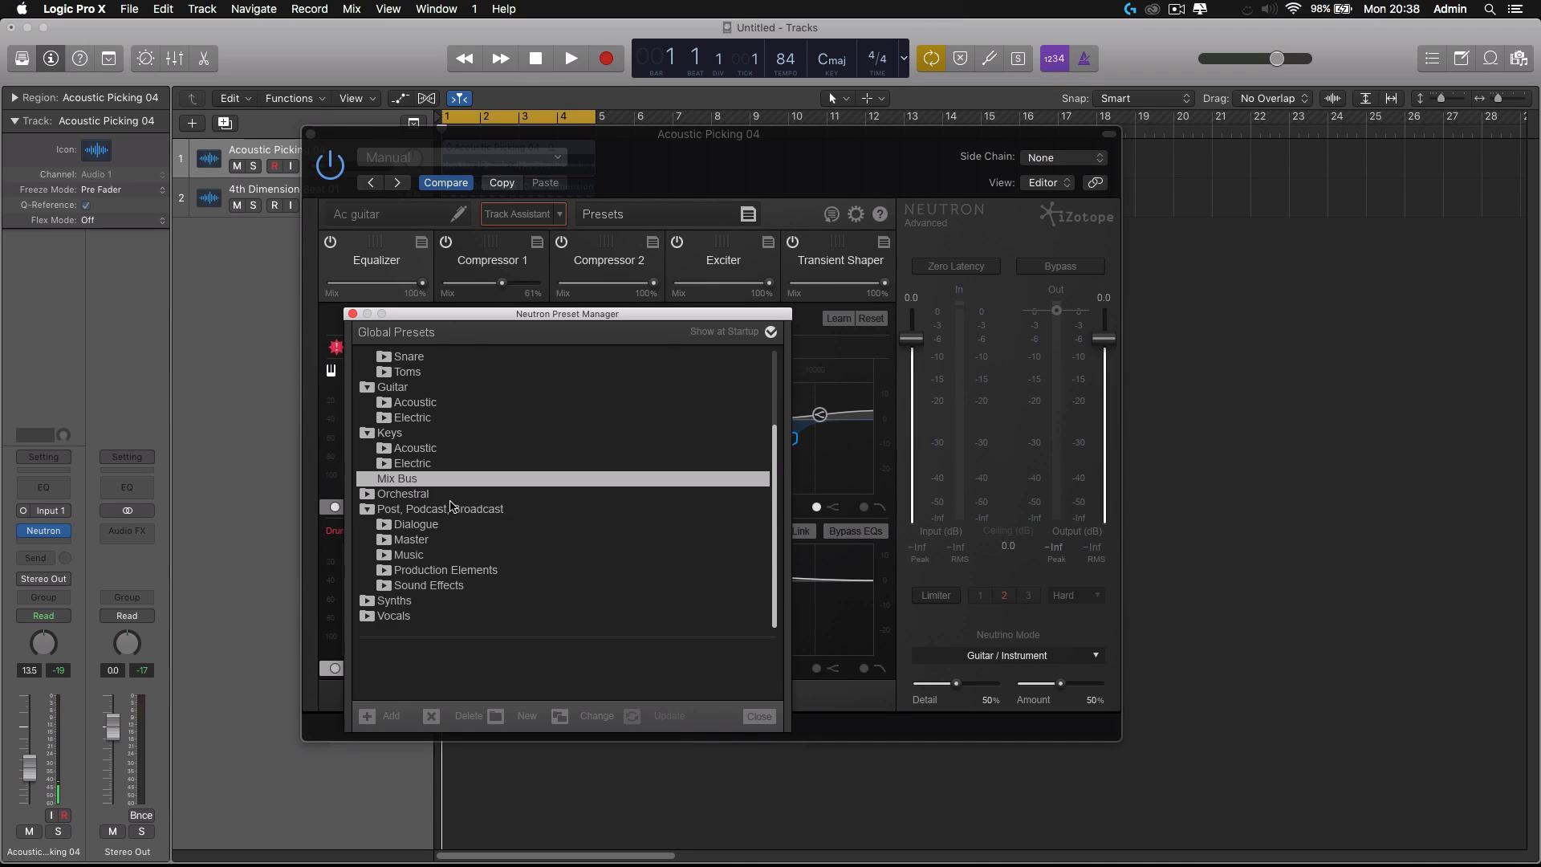
click(428, 589)
click(428, 512)
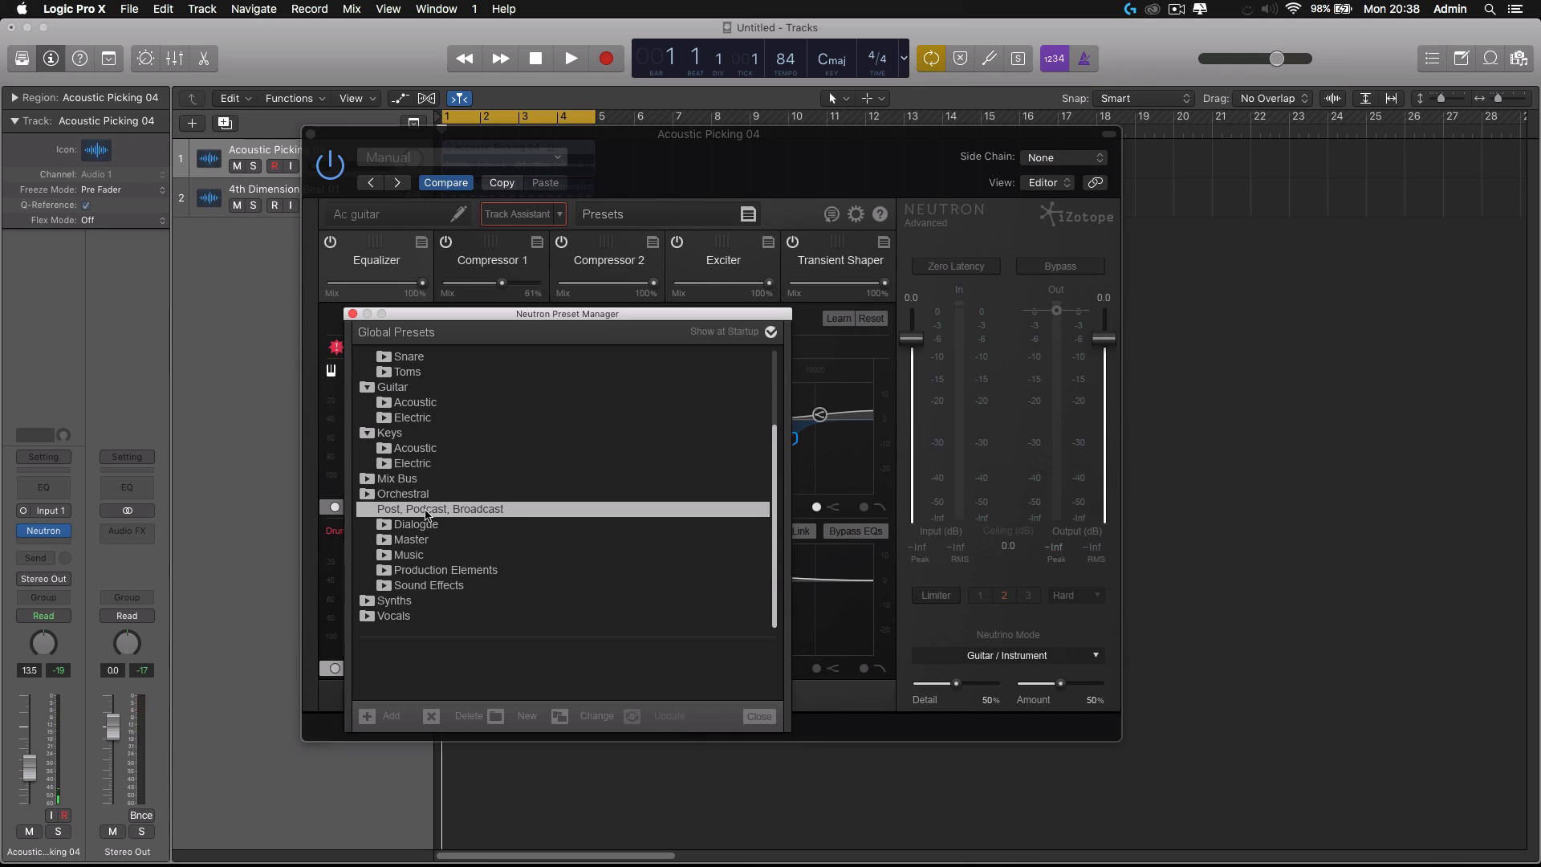
Step: Expand the Synths category to browse its presets, and close the preset manager without loading one
click(369, 601)
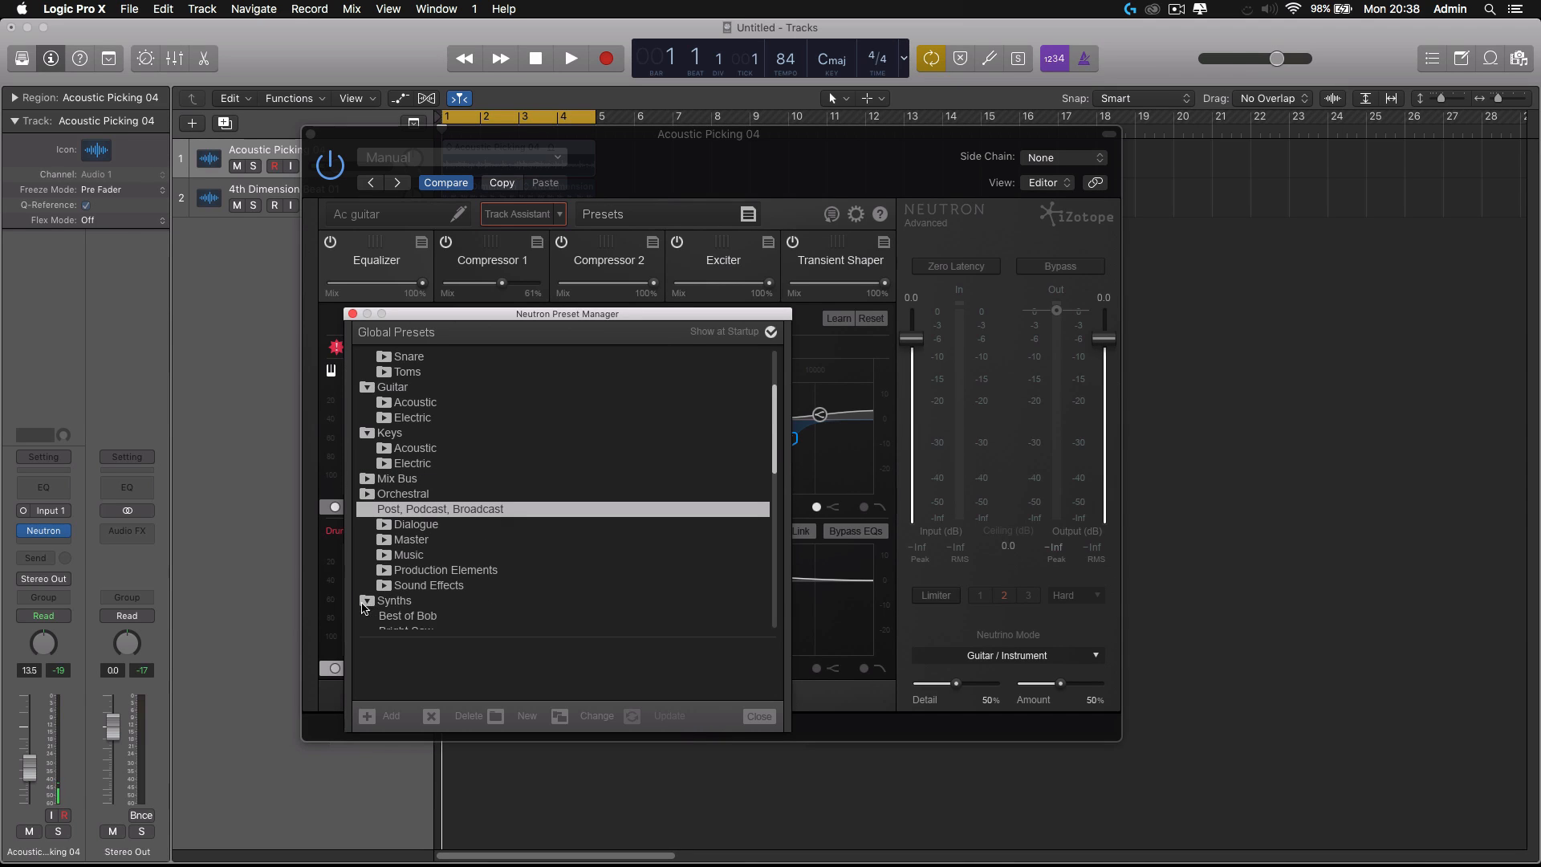
scroll(425, 576, down, 2)
scroll(425, 577, down, 10)
scroll(425, 576, up, 9)
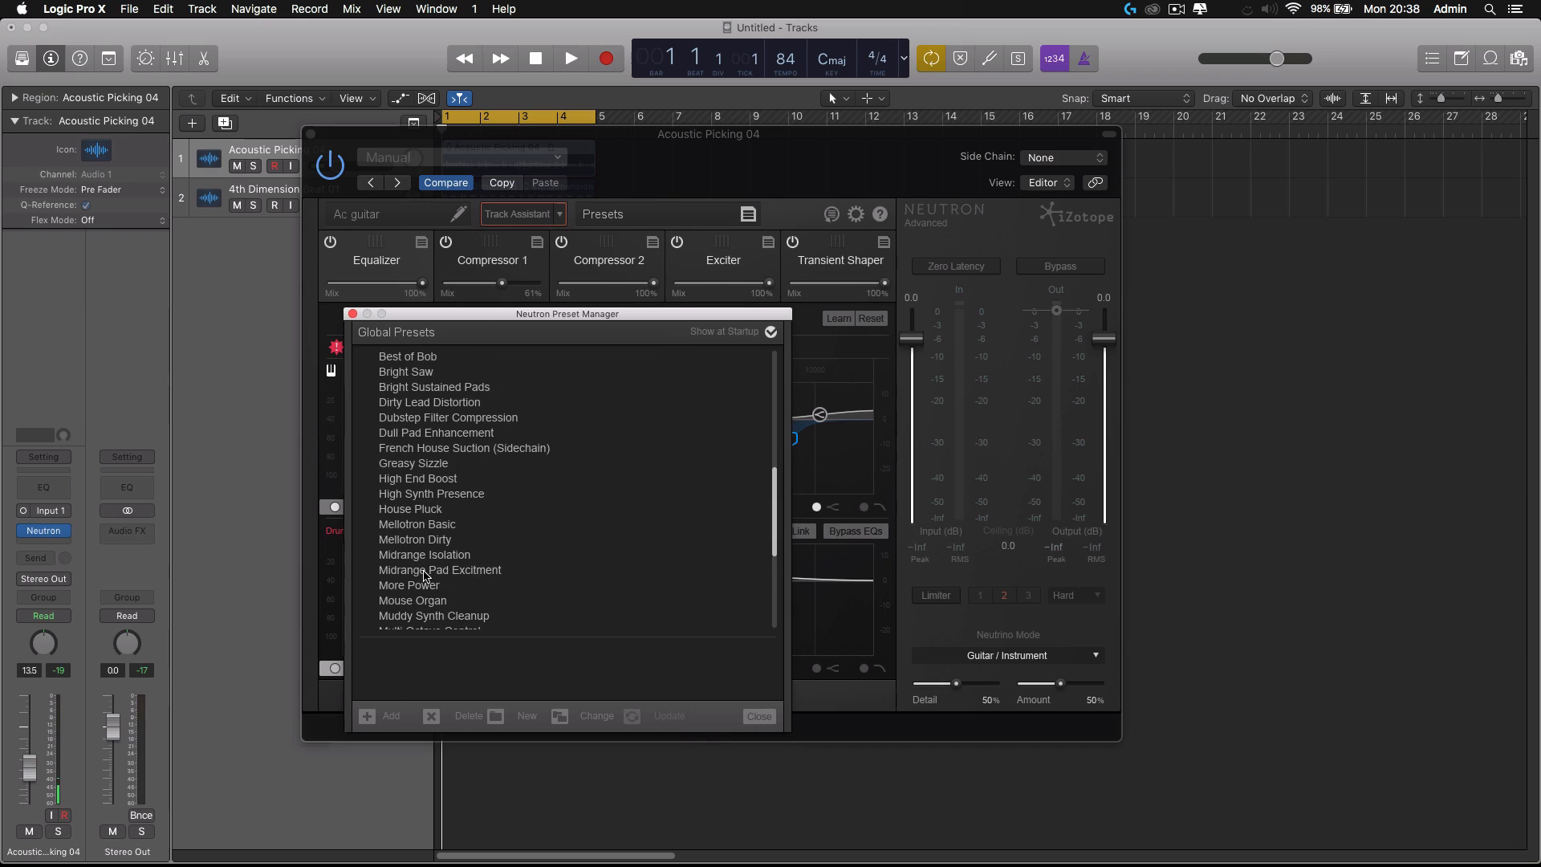
scroll(425, 572, up, 5)
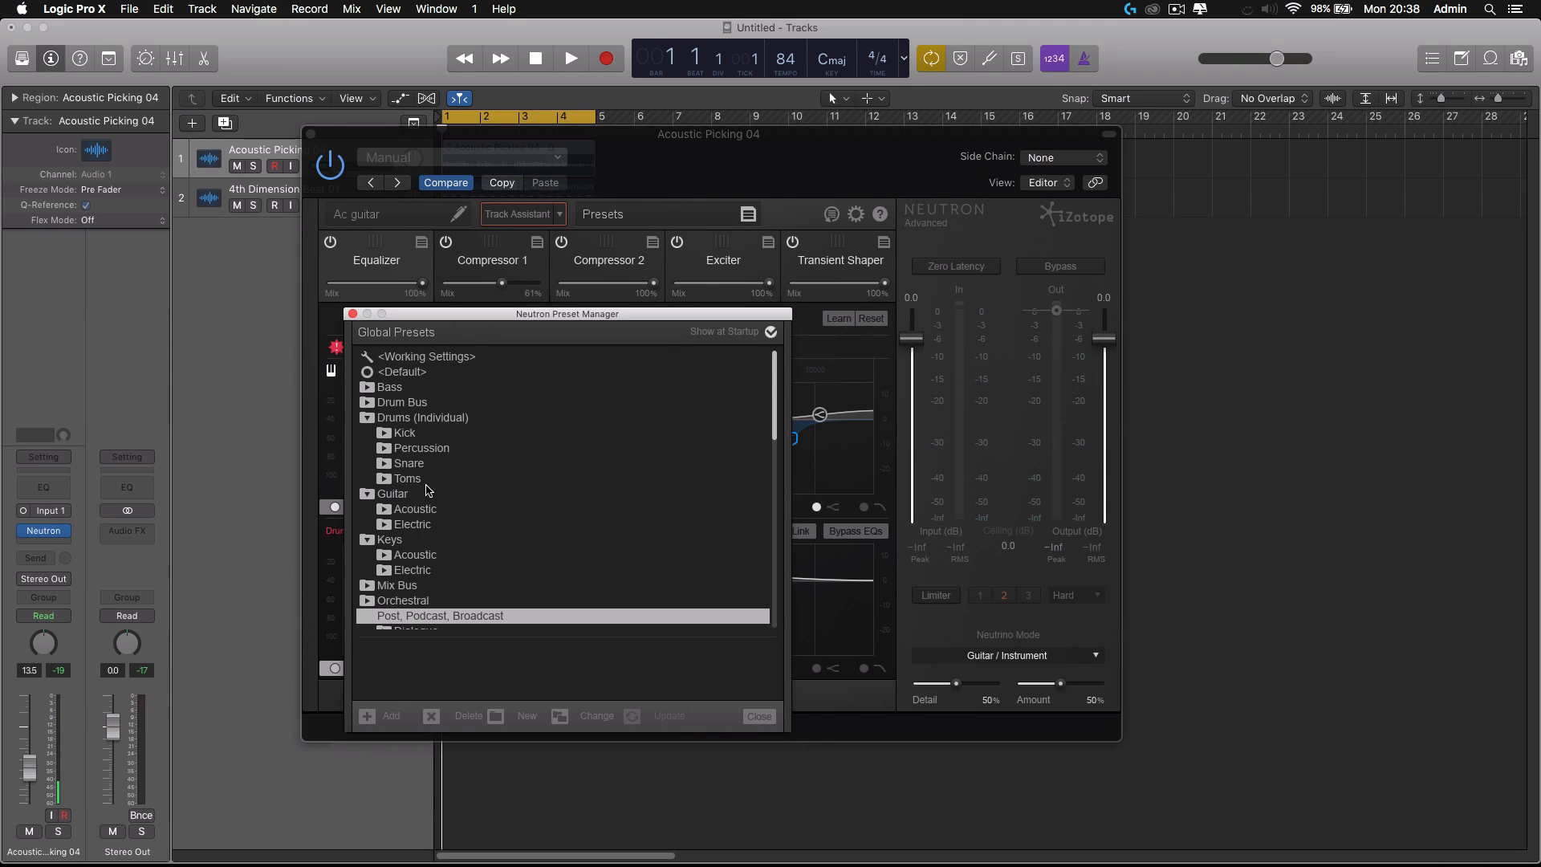
click(760, 716)
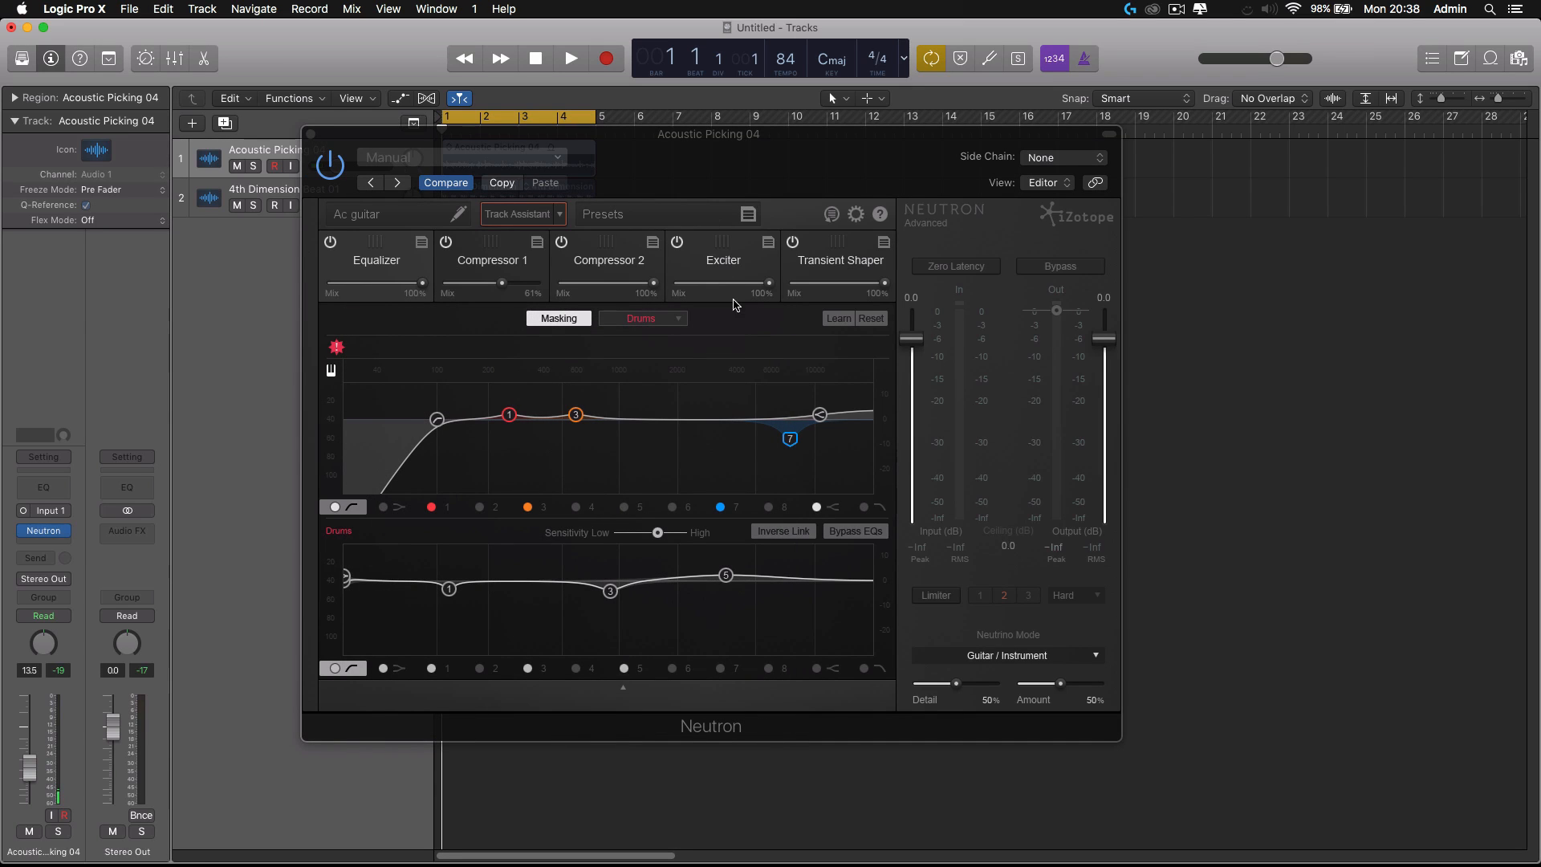
Step: Open Neutron's options and move the dialog over the plug-in so the guitar equalizer's lower bands stay visible
click(856, 213)
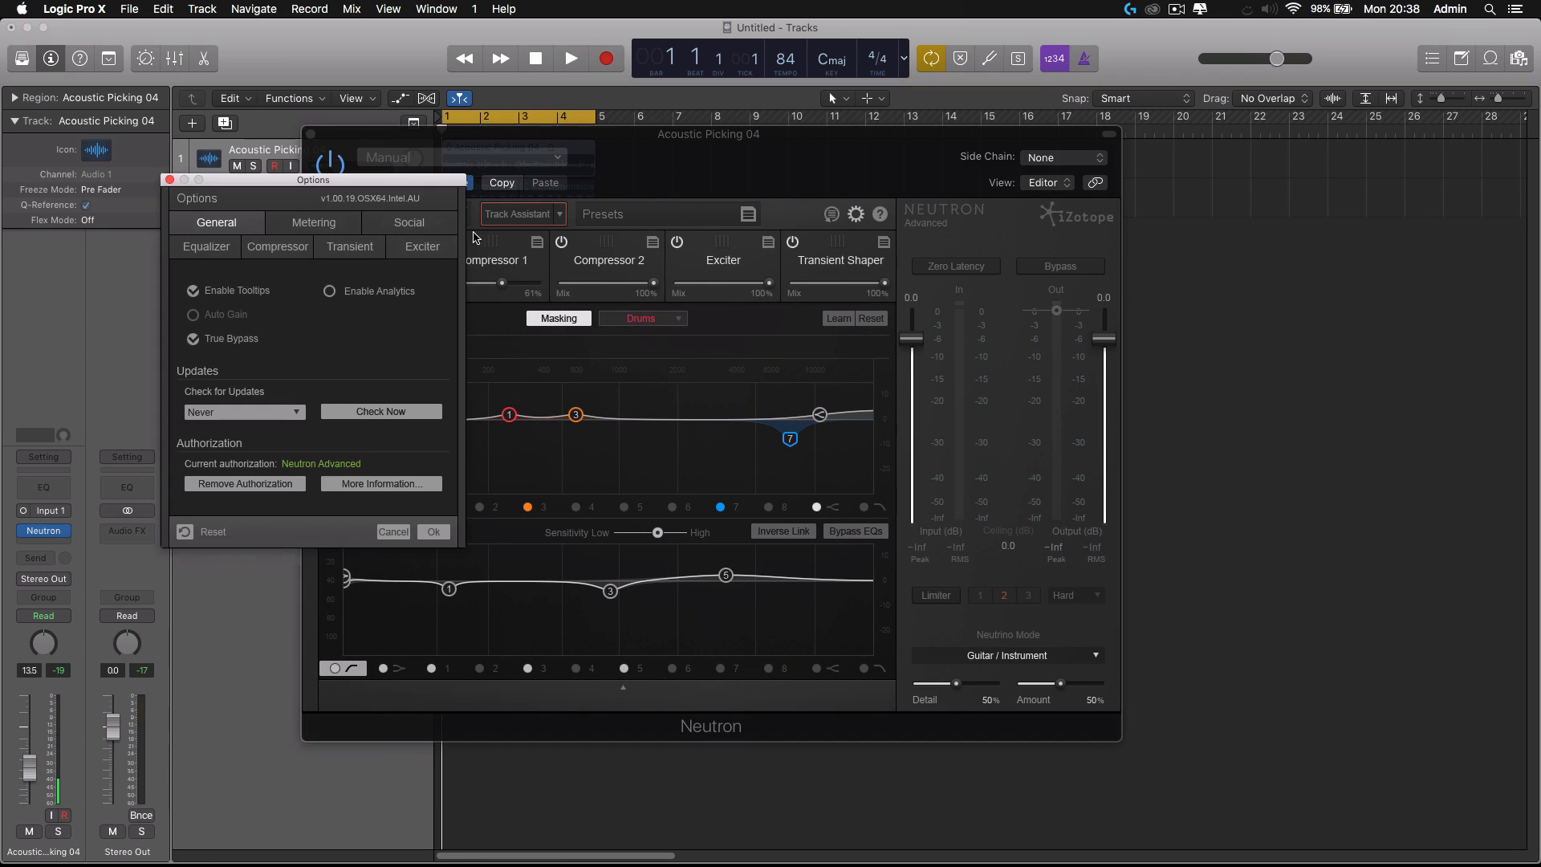
drag(321, 172, 703, 283)
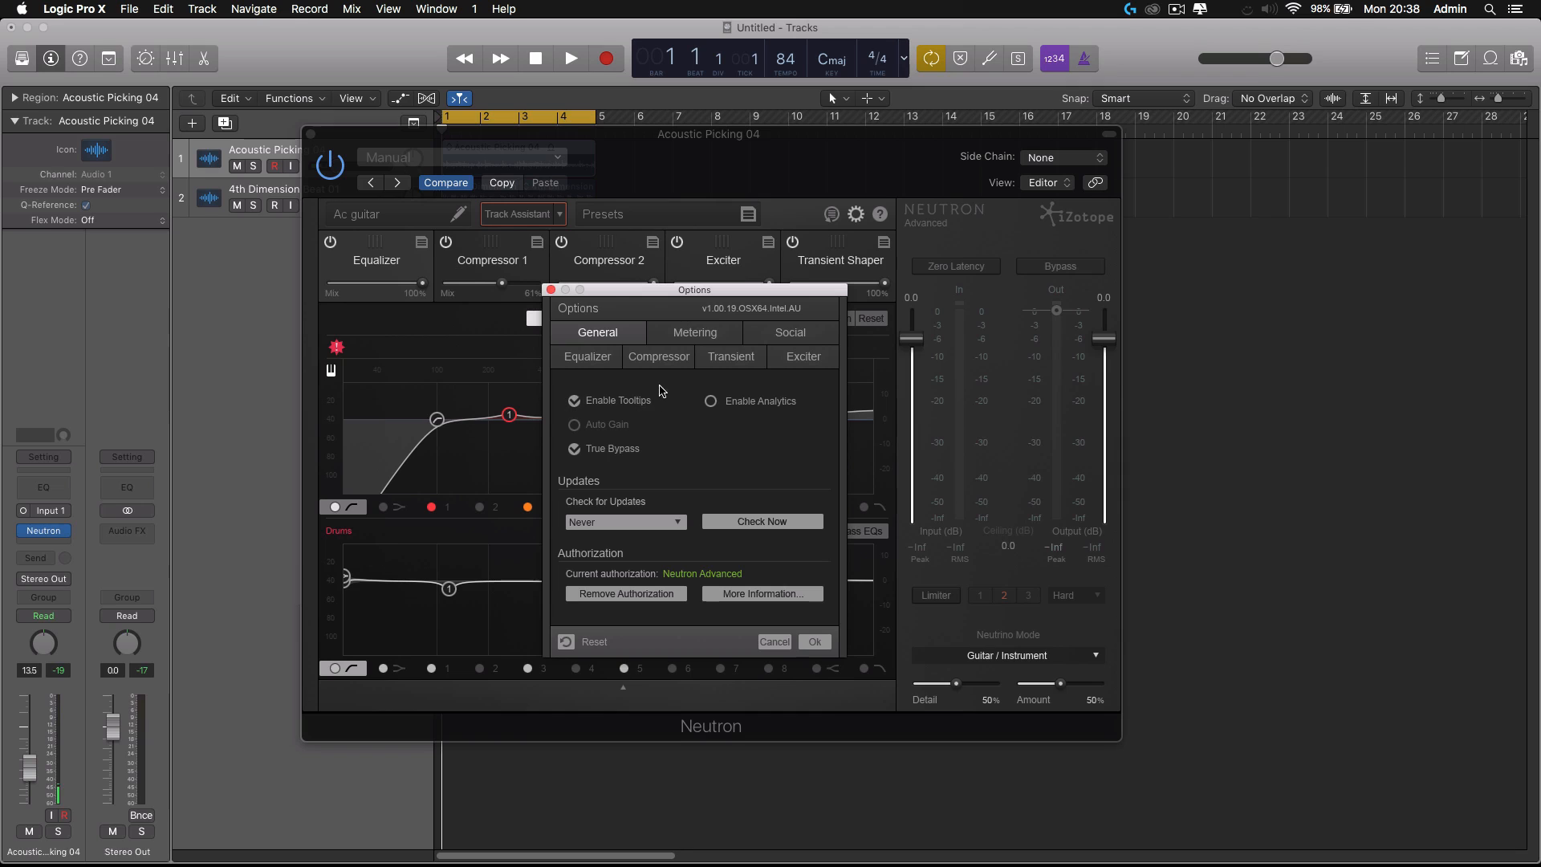
drag(645, 294, 730, 300)
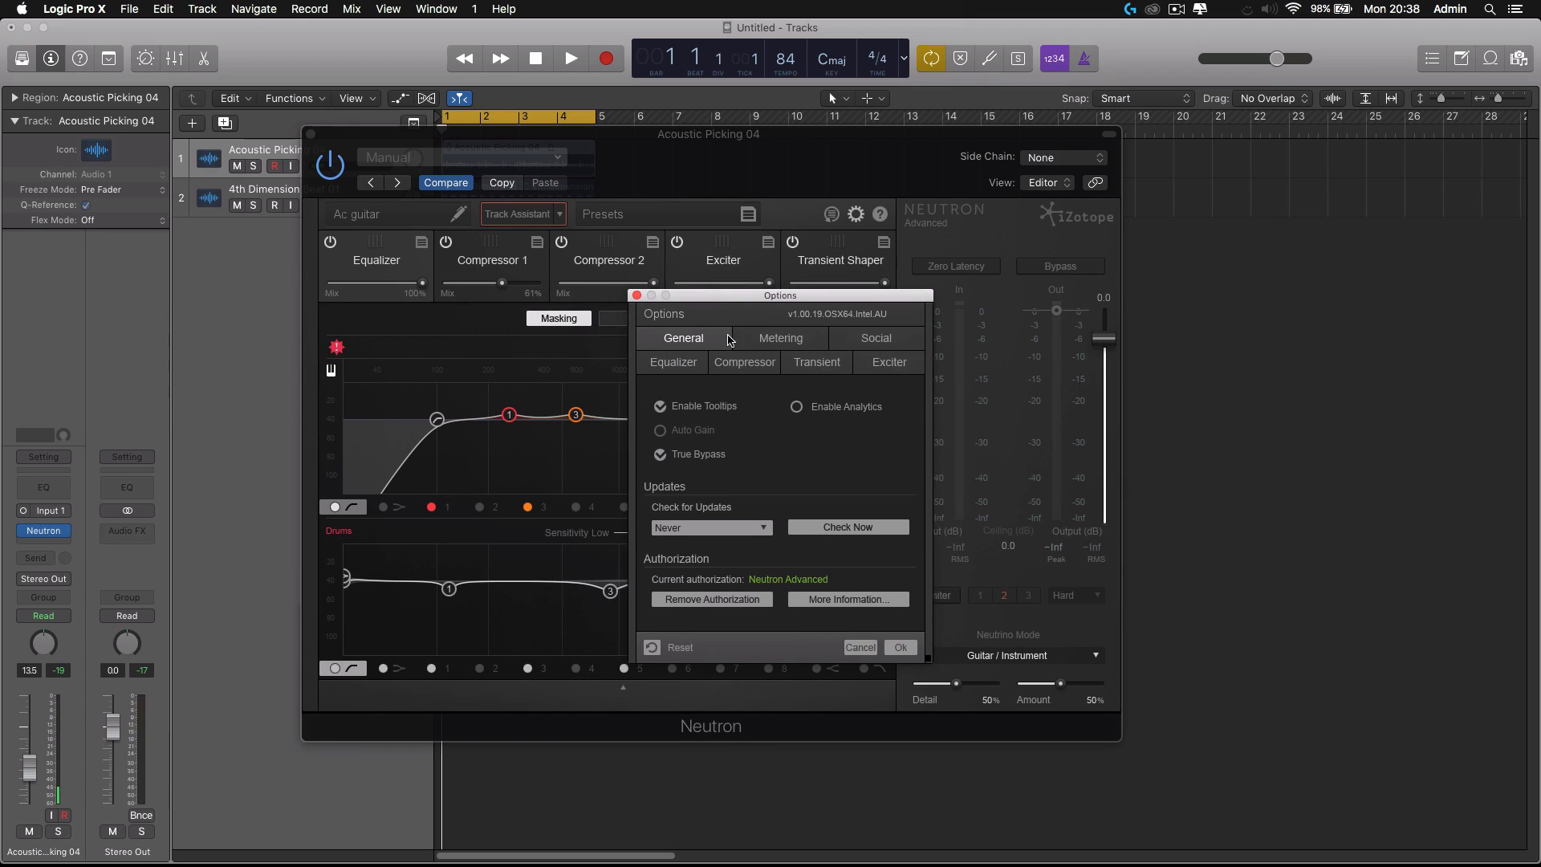
Step: Turn off Show Spectrum in the equalizer options, and play the tracks briefly to check the display
click(681, 369)
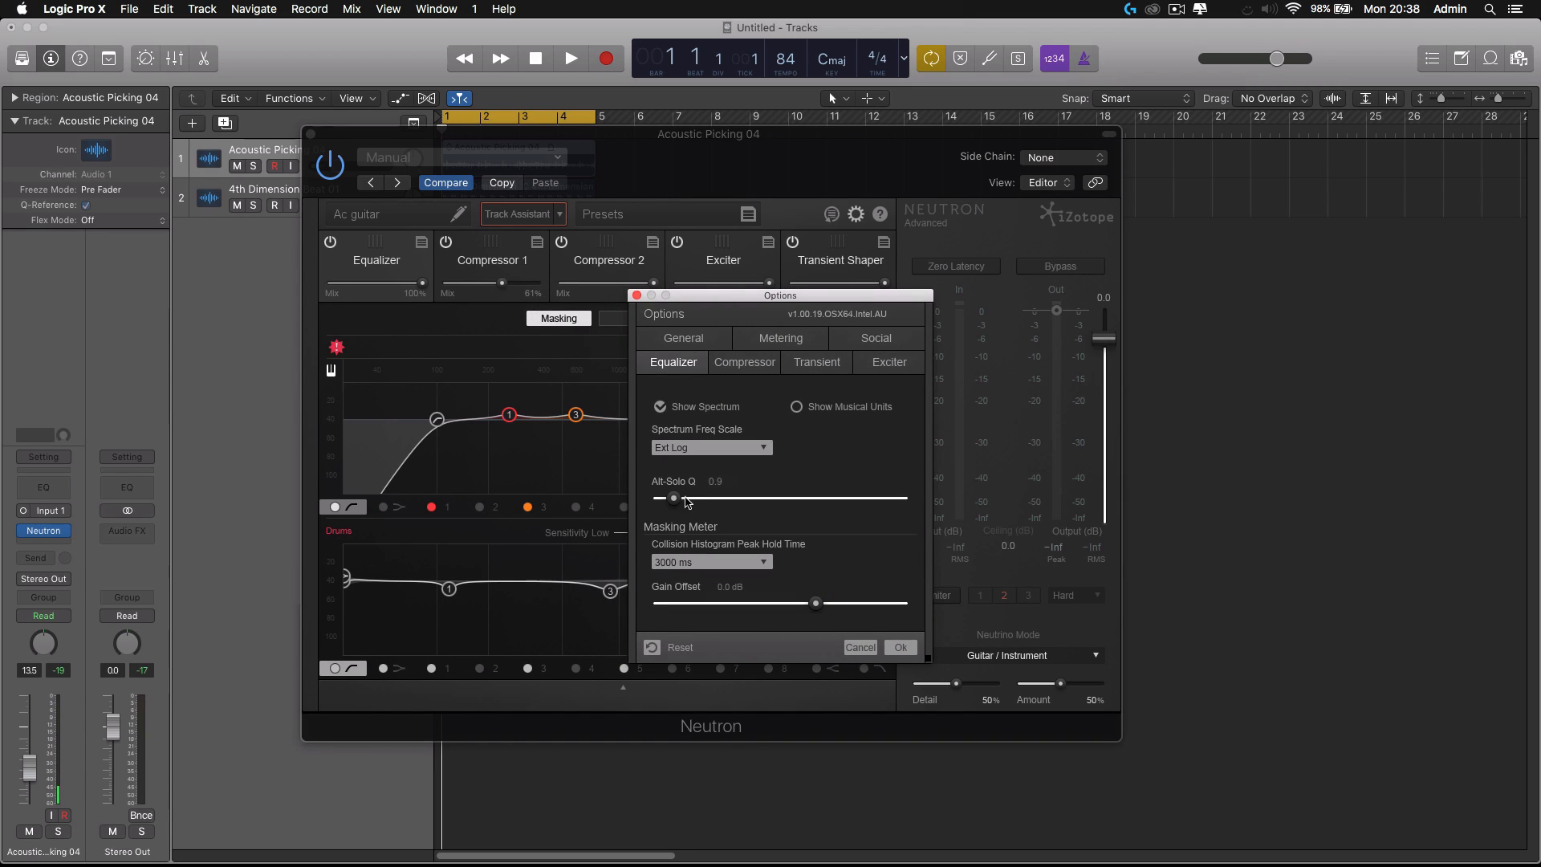
click(660, 407)
click(572, 61)
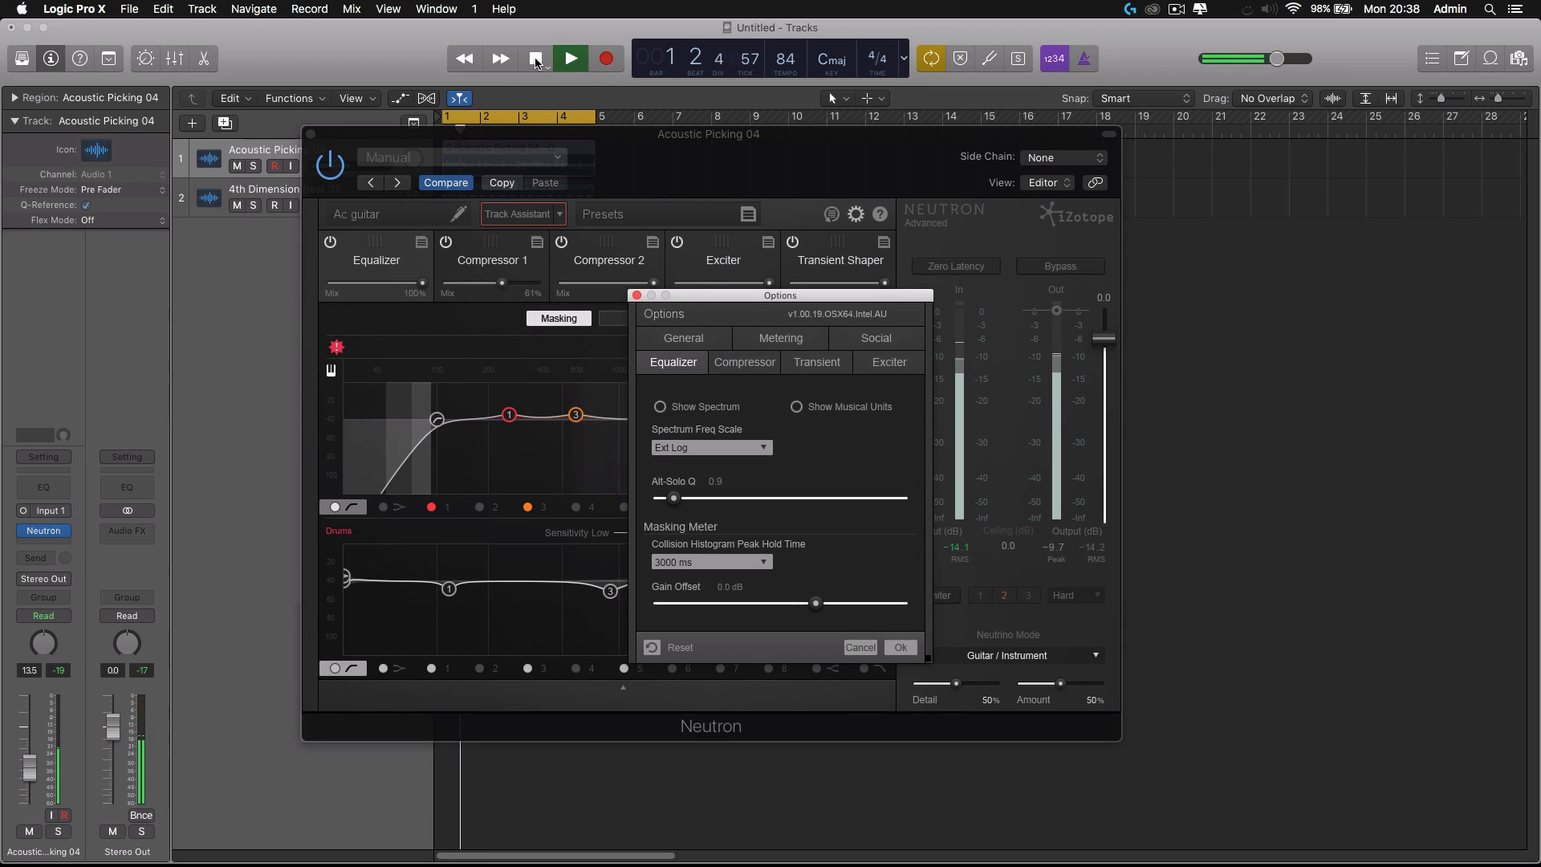
click(535, 62)
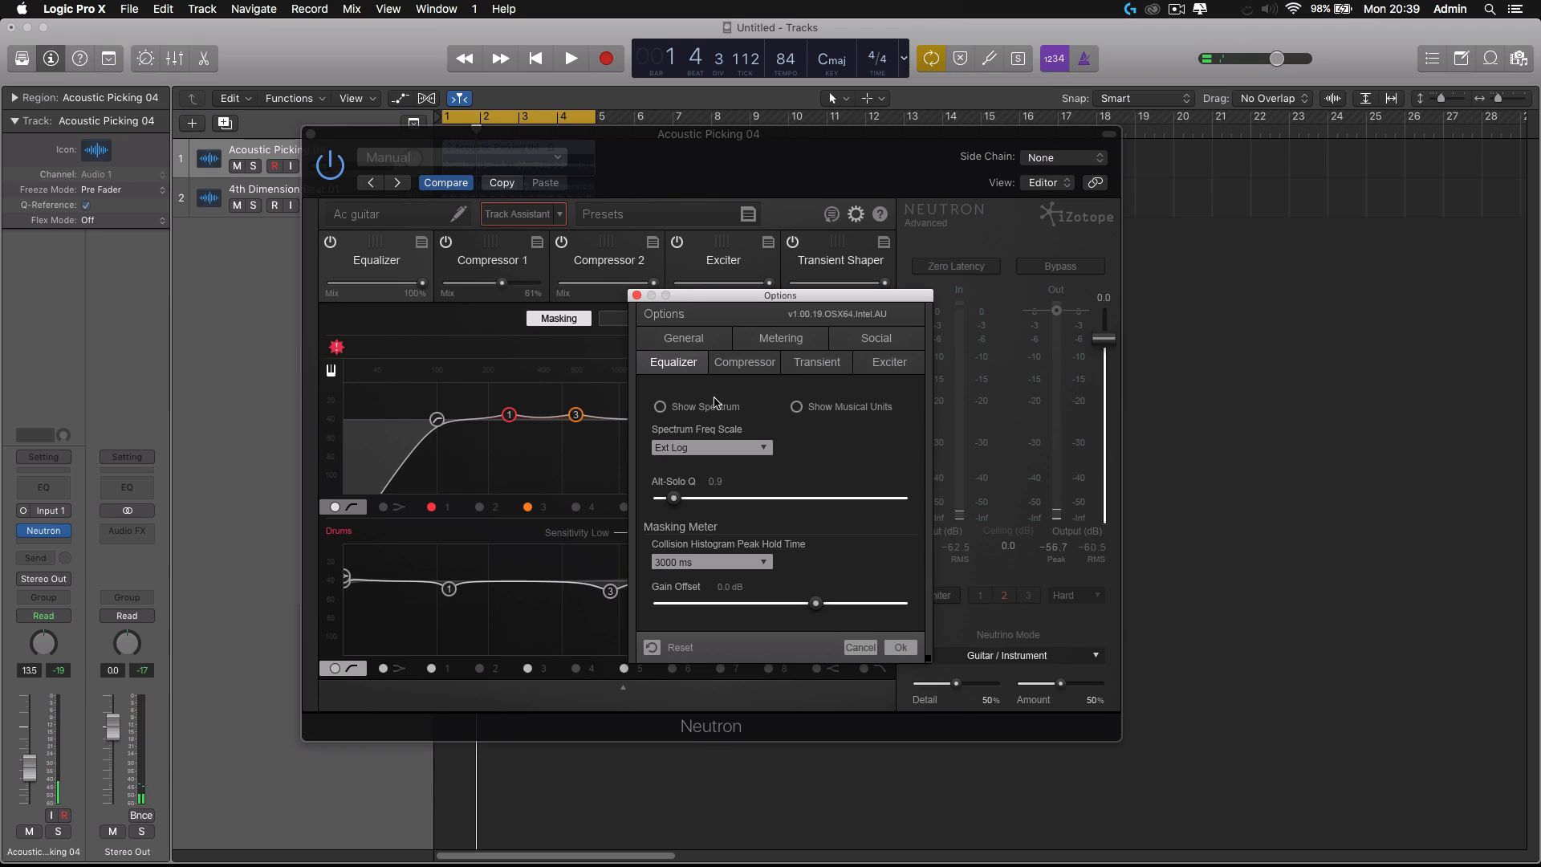
Step: Review the Compressor, Transient and Exciter options, including the available crossover types, without changing them
click(753, 363)
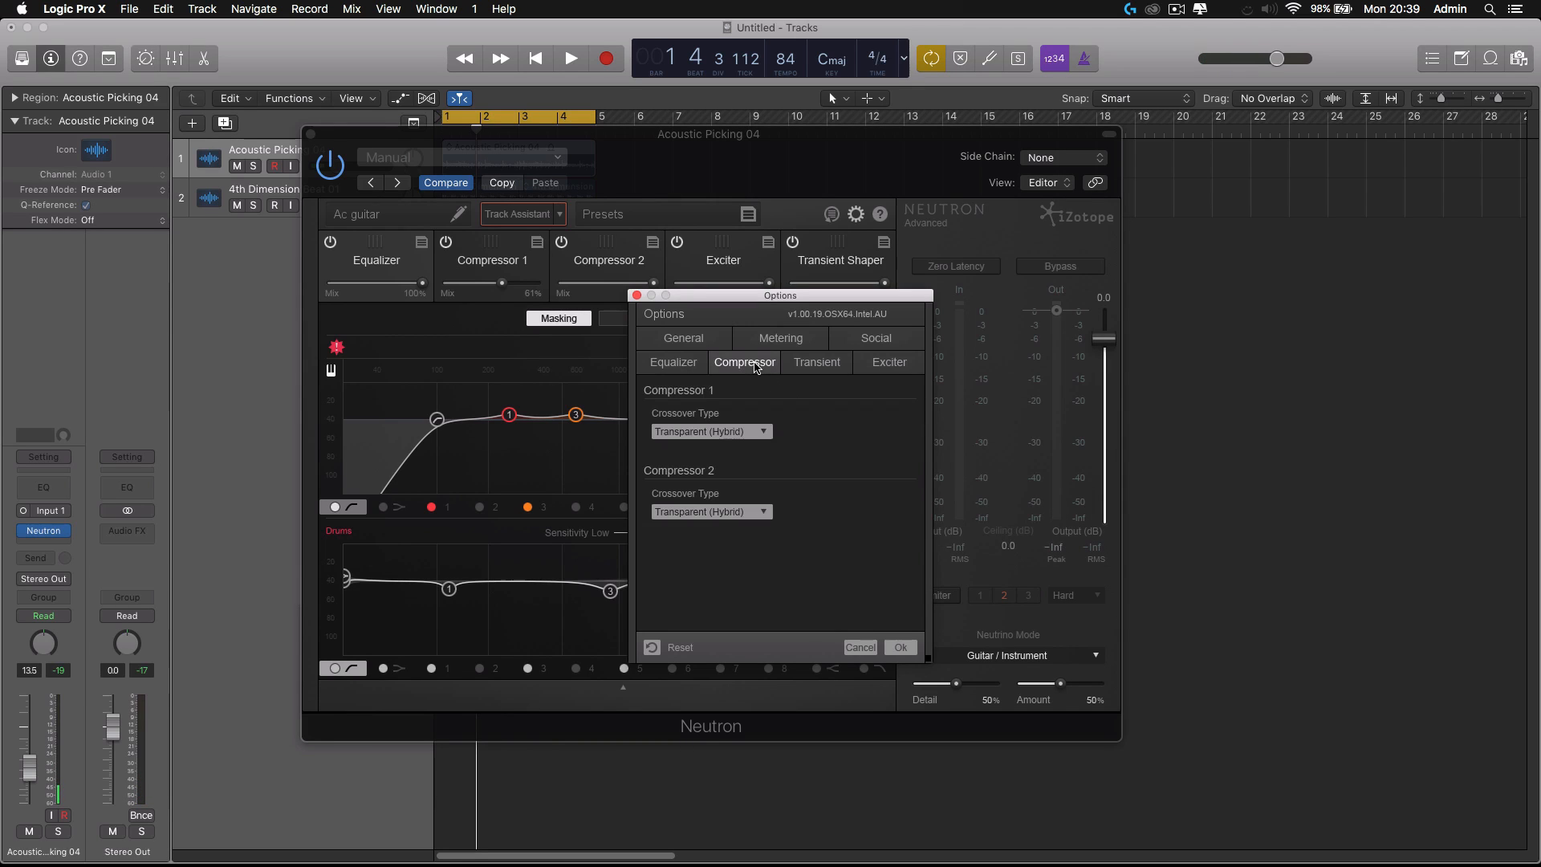
click(798, 365)
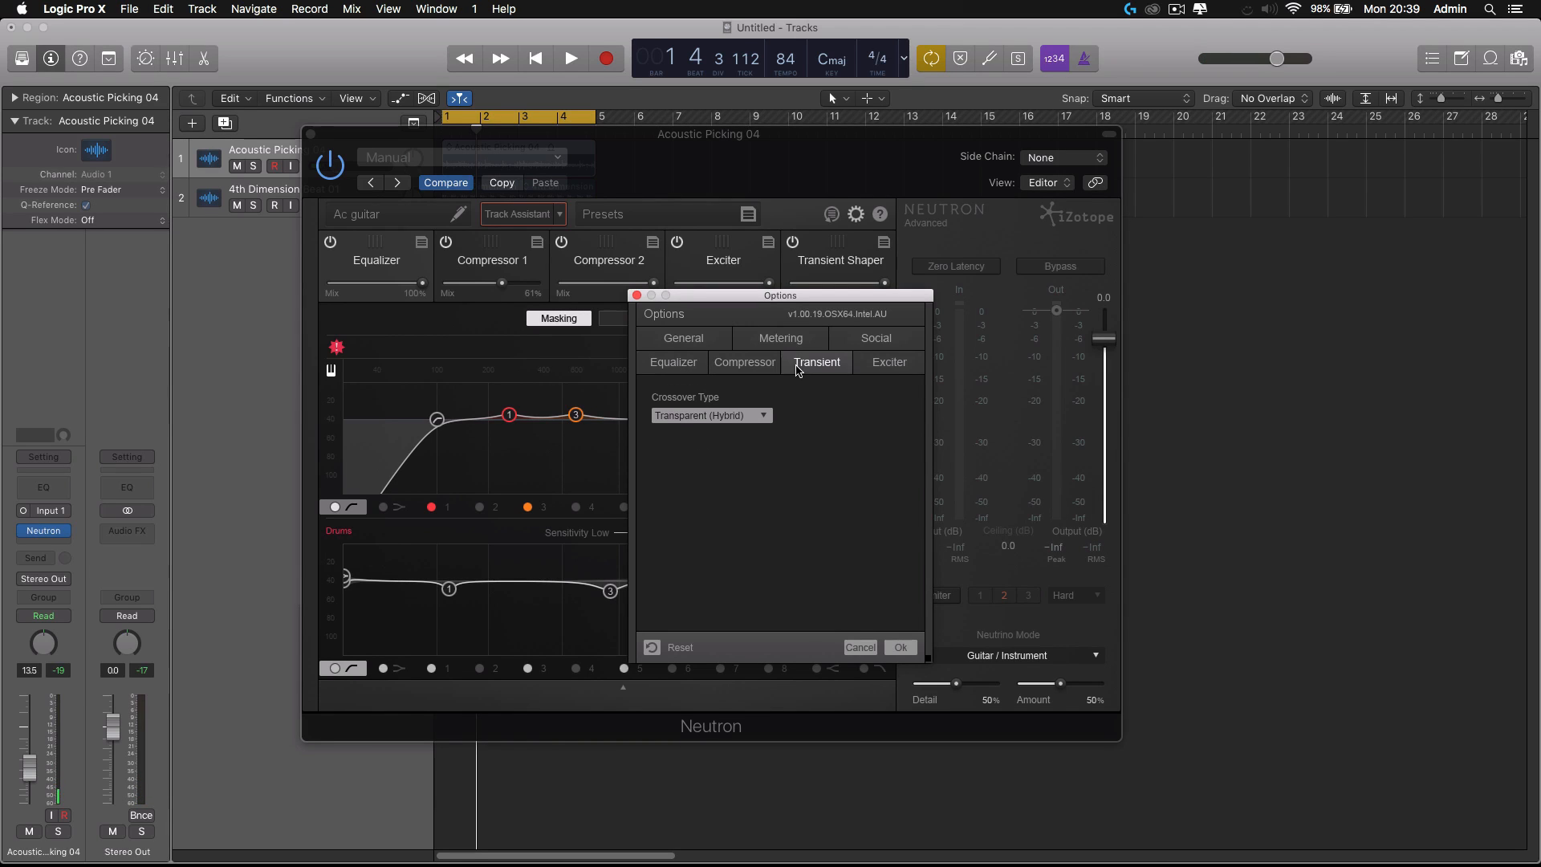
click(881, 366)
click(751, 416)
click(751, 415)
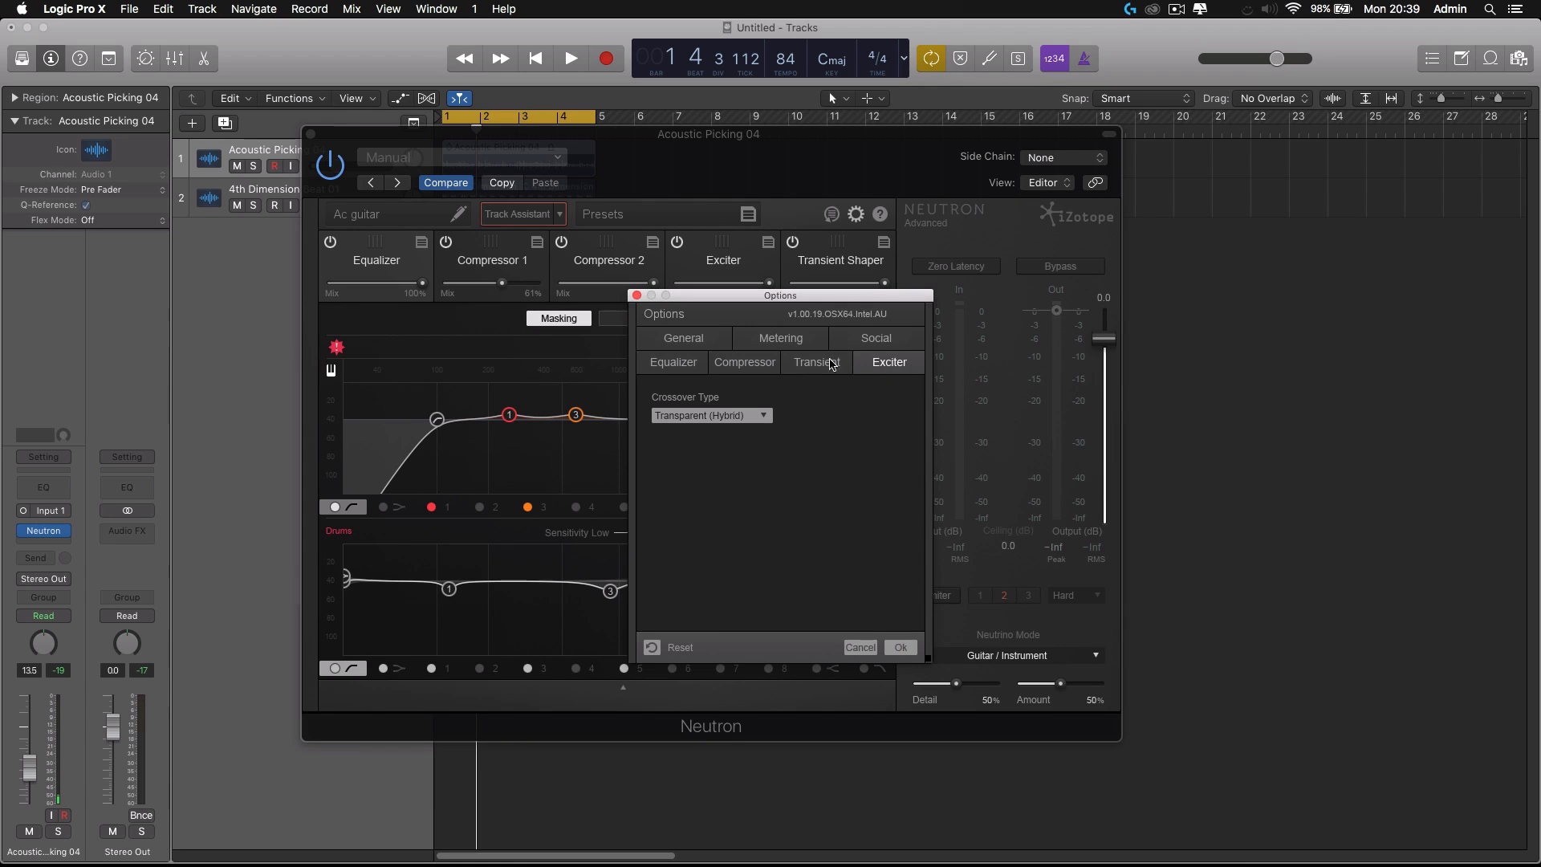
Step: Review the Social, Metering and General options, including the meter display types, and cancel the options dialog
click(856, 348)
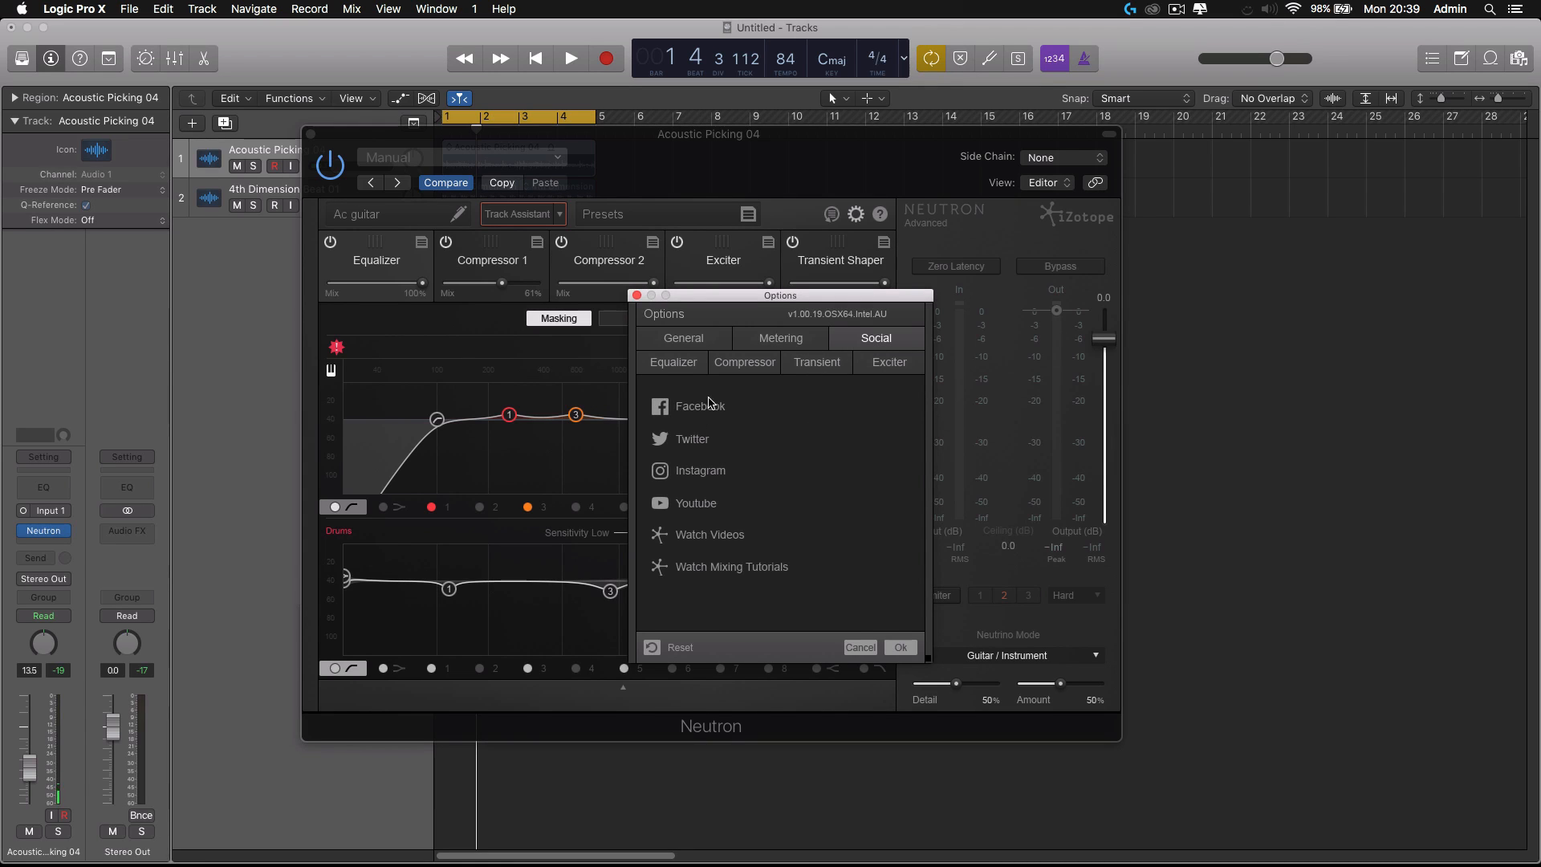
click(794, 346)
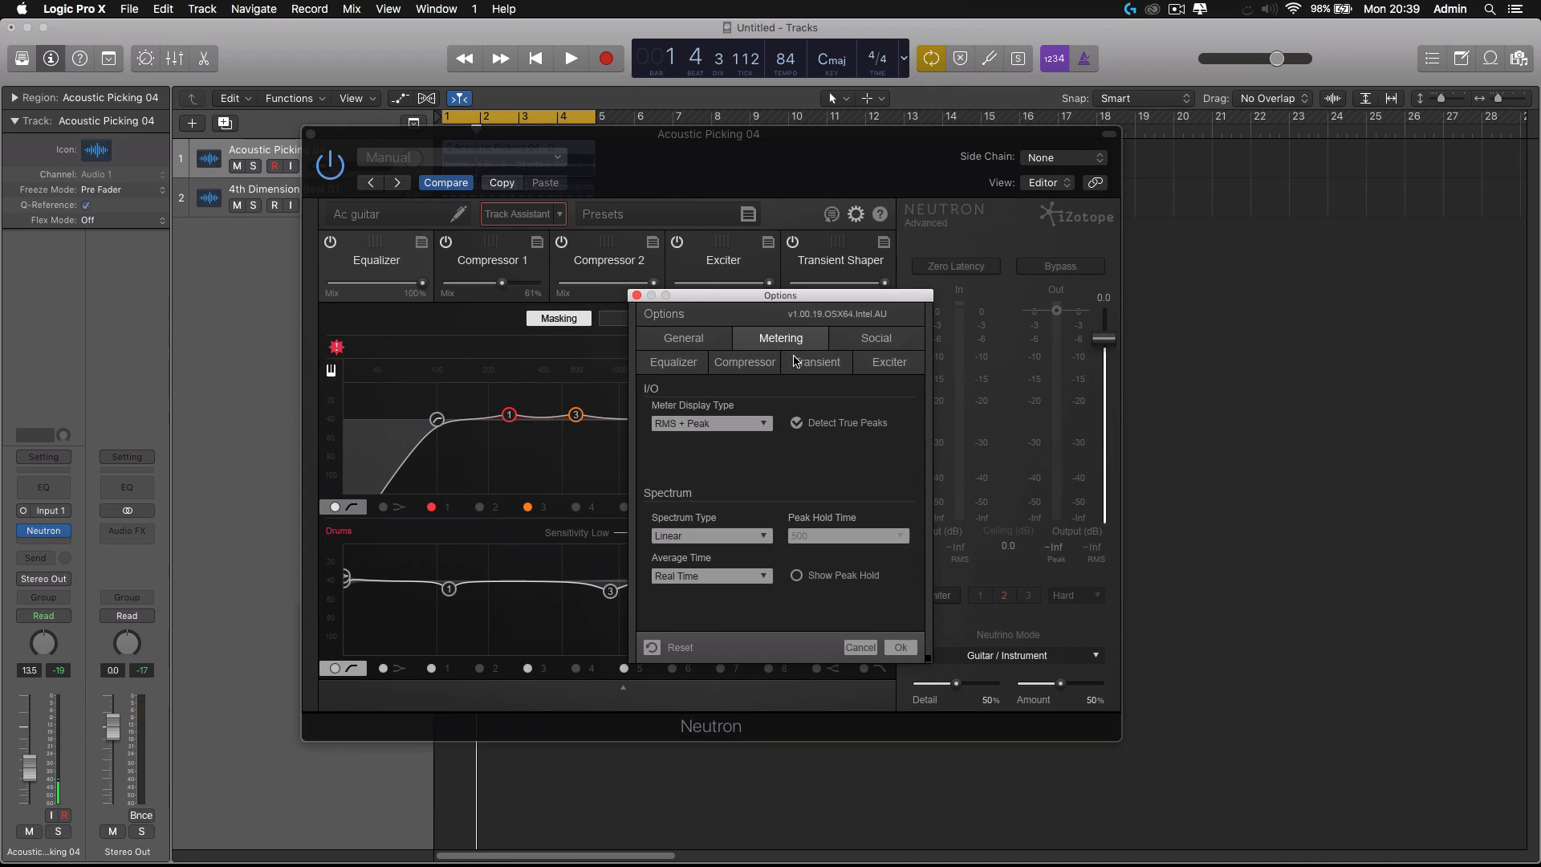
click(735, 425)
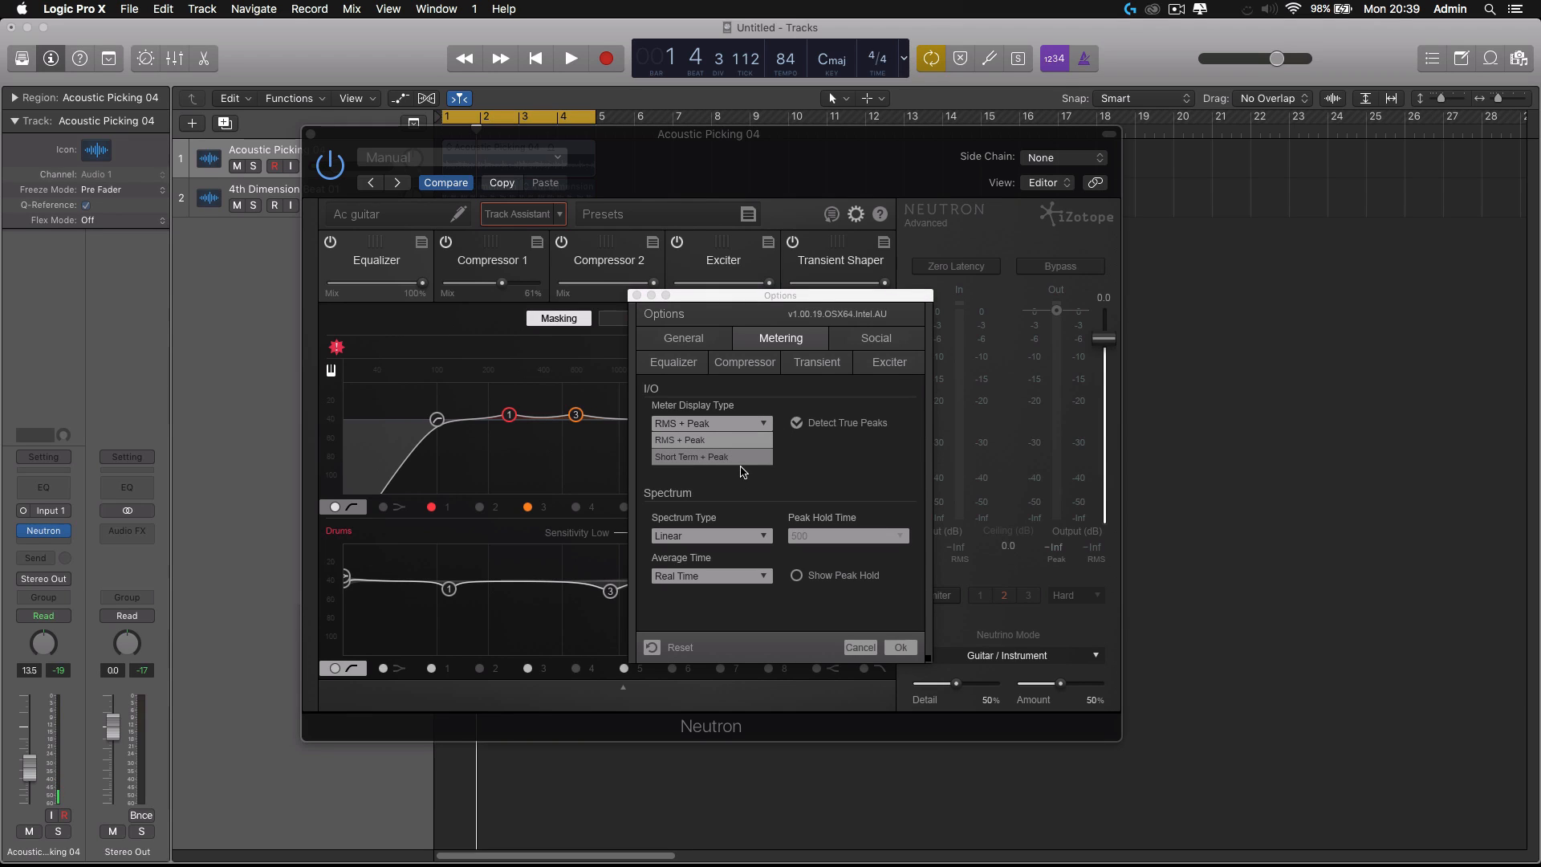
click(820, 482)
click(713, 338)
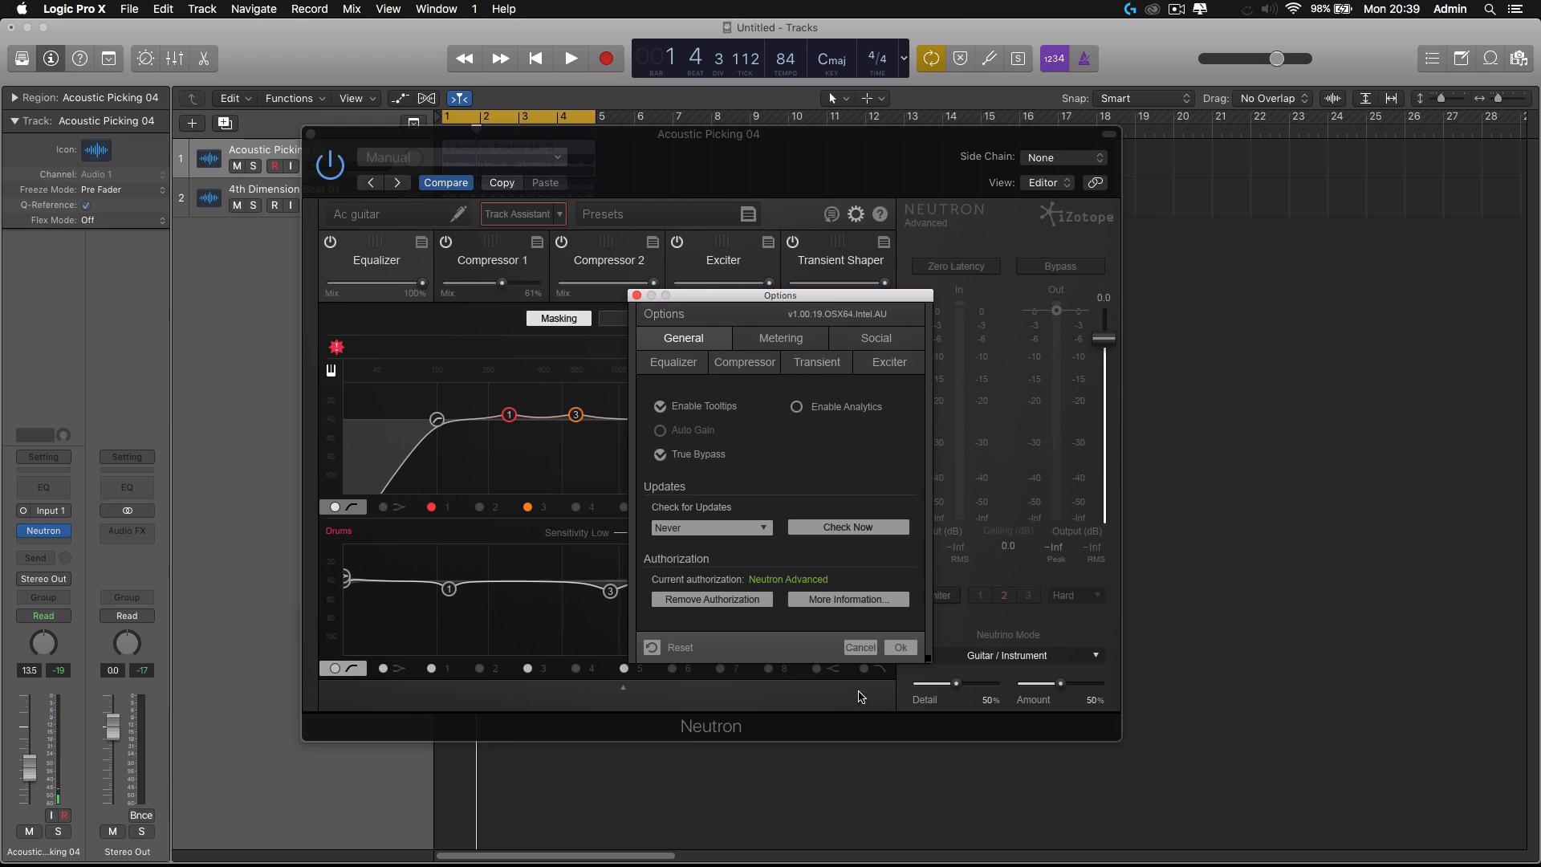
click(860, 649)
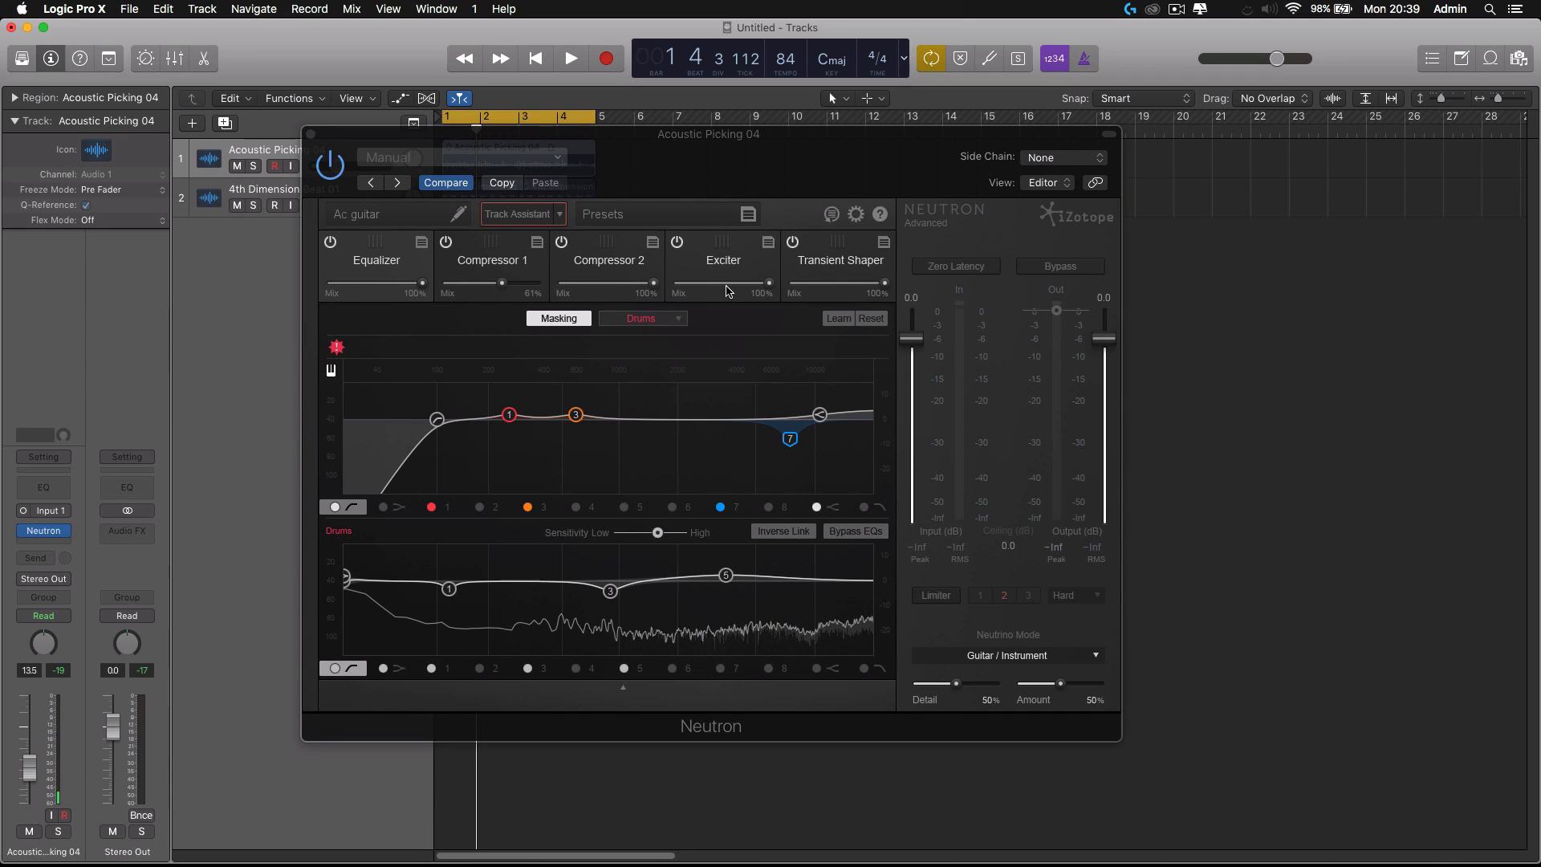